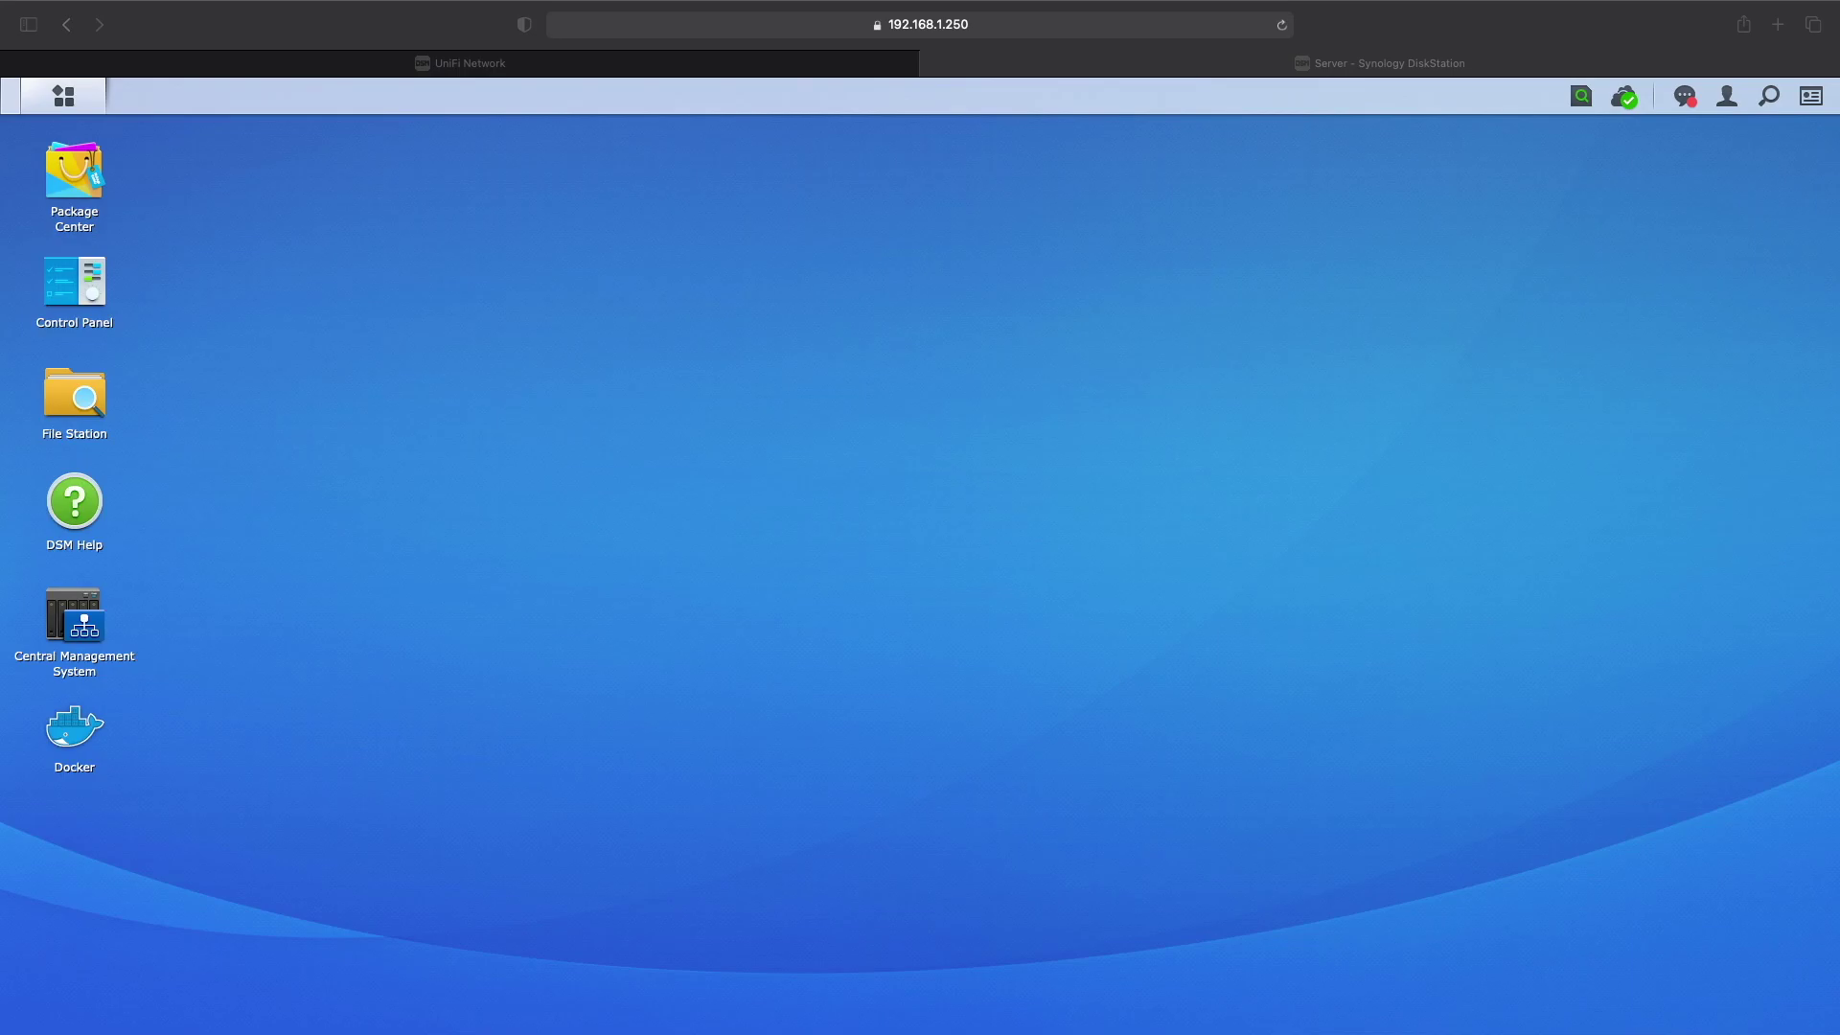
- Launch the Docker package from its icon on the DSM desktop
{"action": "left_click", "coordinate": [85, 734]}
- Open Docker, move its window aside, and go to the Registry section
{"action": "left_click", "coordinate": [84, 734]}
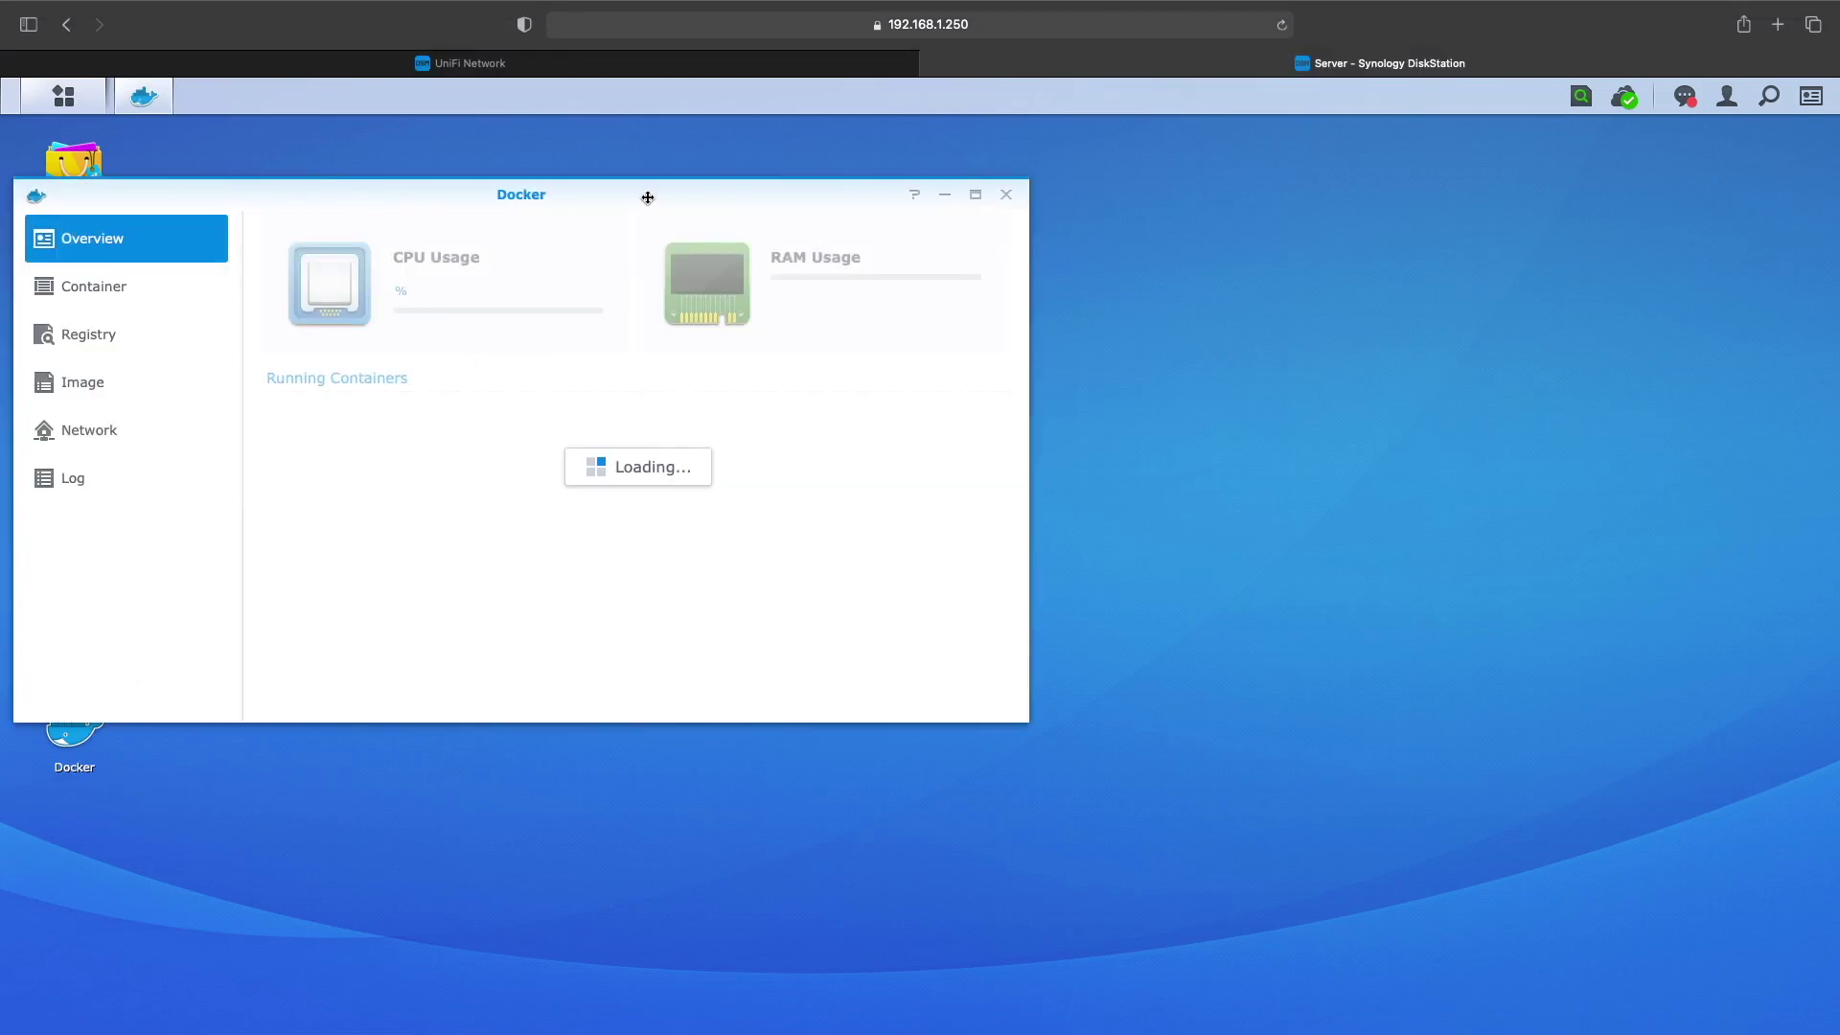
{"action": "left_click_drag", "start_coordinate": [645, 193], "coordinate": [798, 159]}
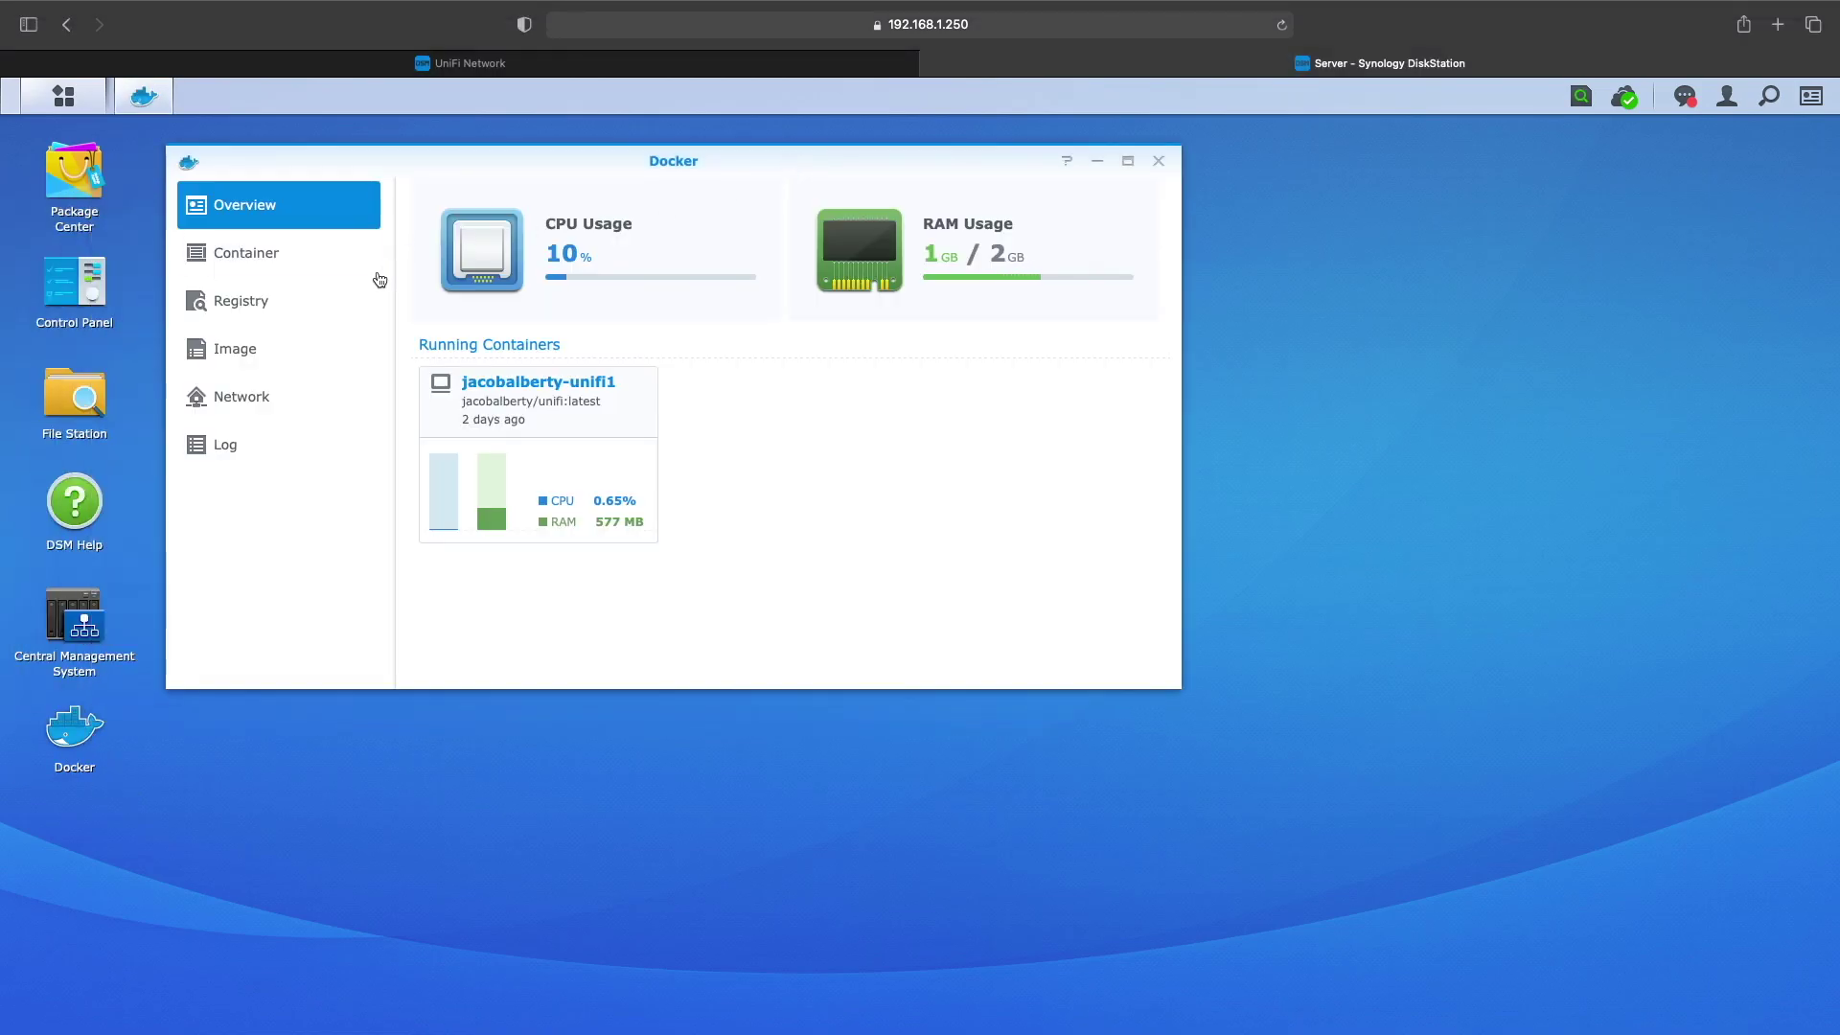
{"action": "left_click", "coordinate": [226, 350]}
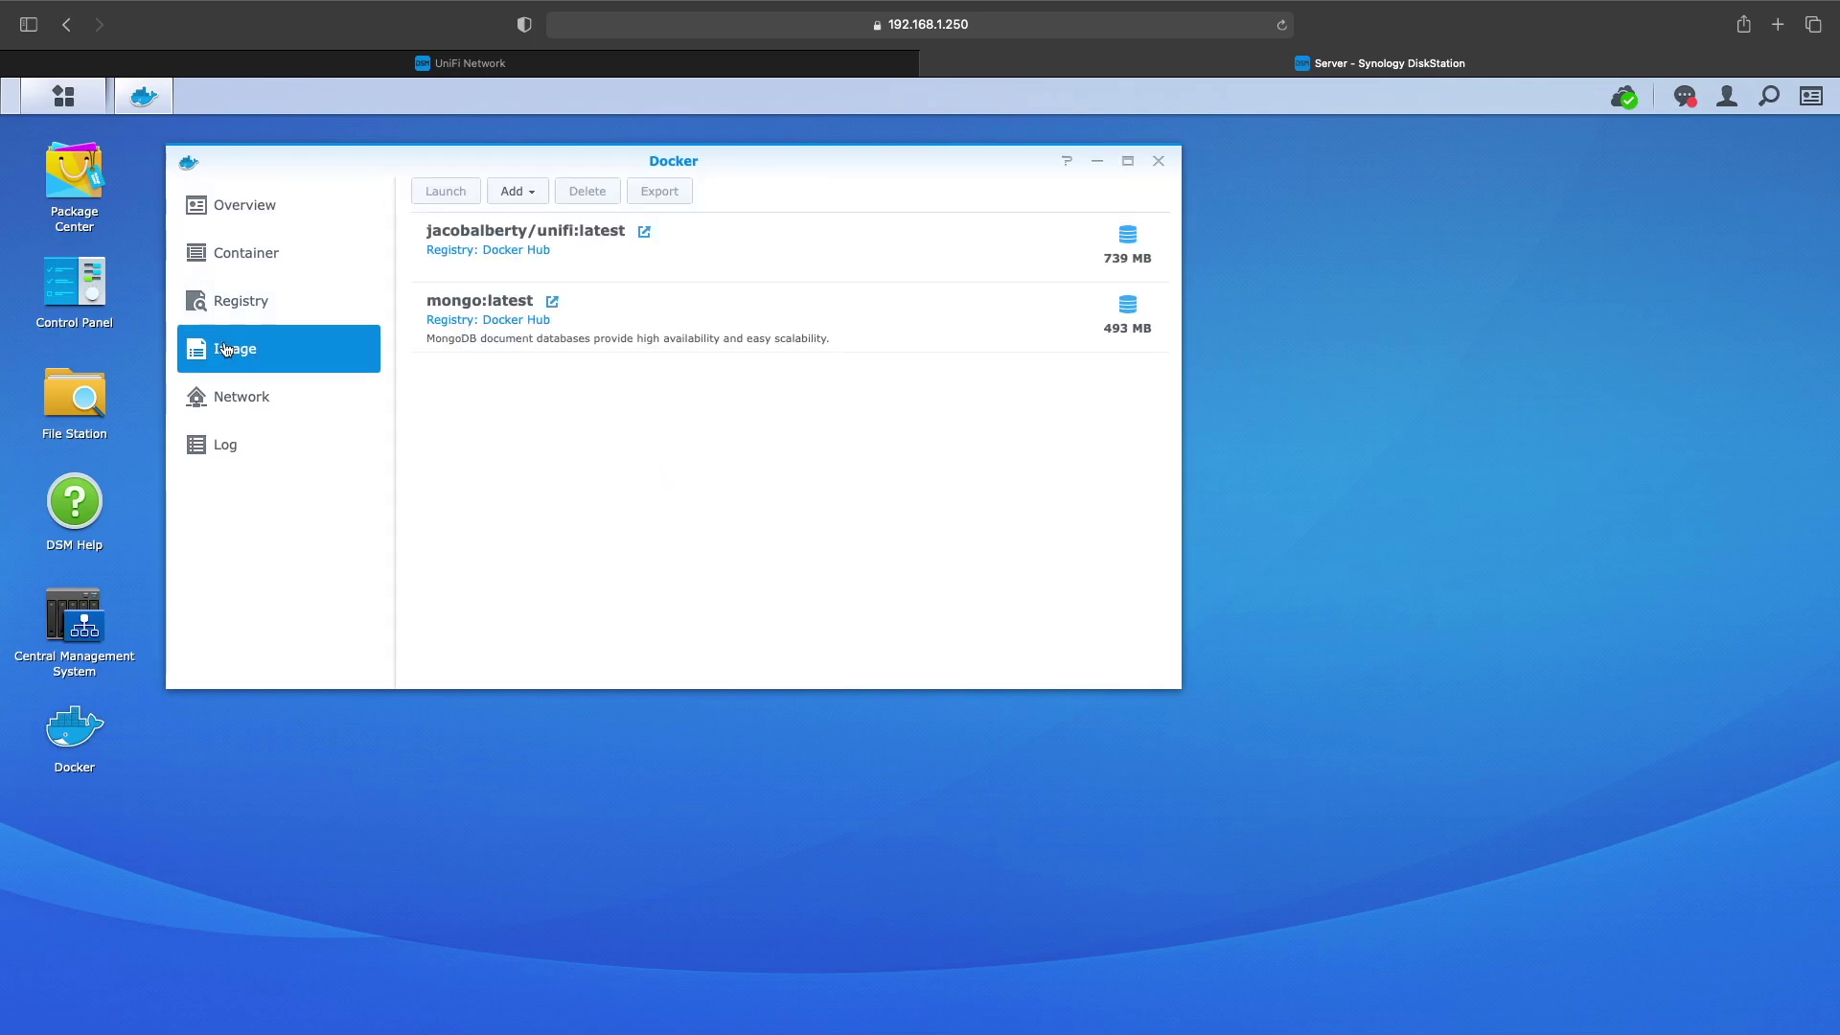
{"action": "left_click", "coordinate": [236, 304]}
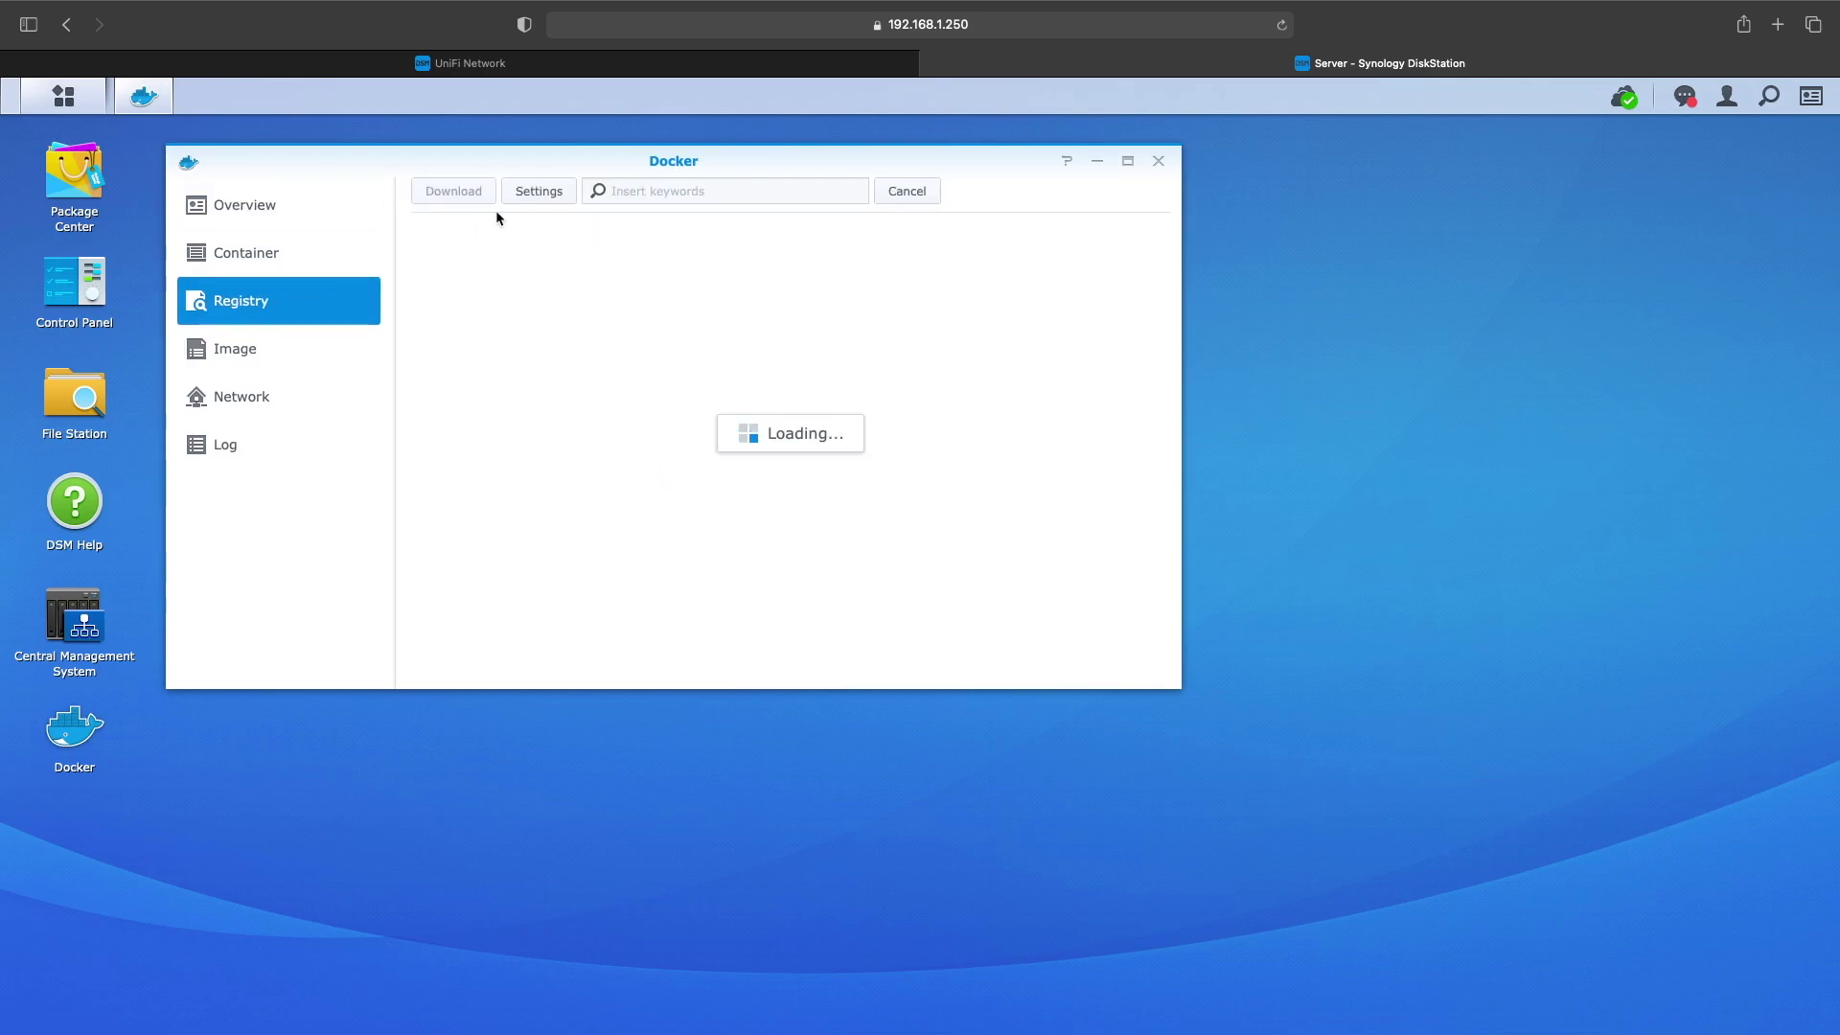
- Search the Docker registry for 'unifi'
{"action": "left_click", "coordinate": [635, 195]}
{"action": "type", "text": "unf"}
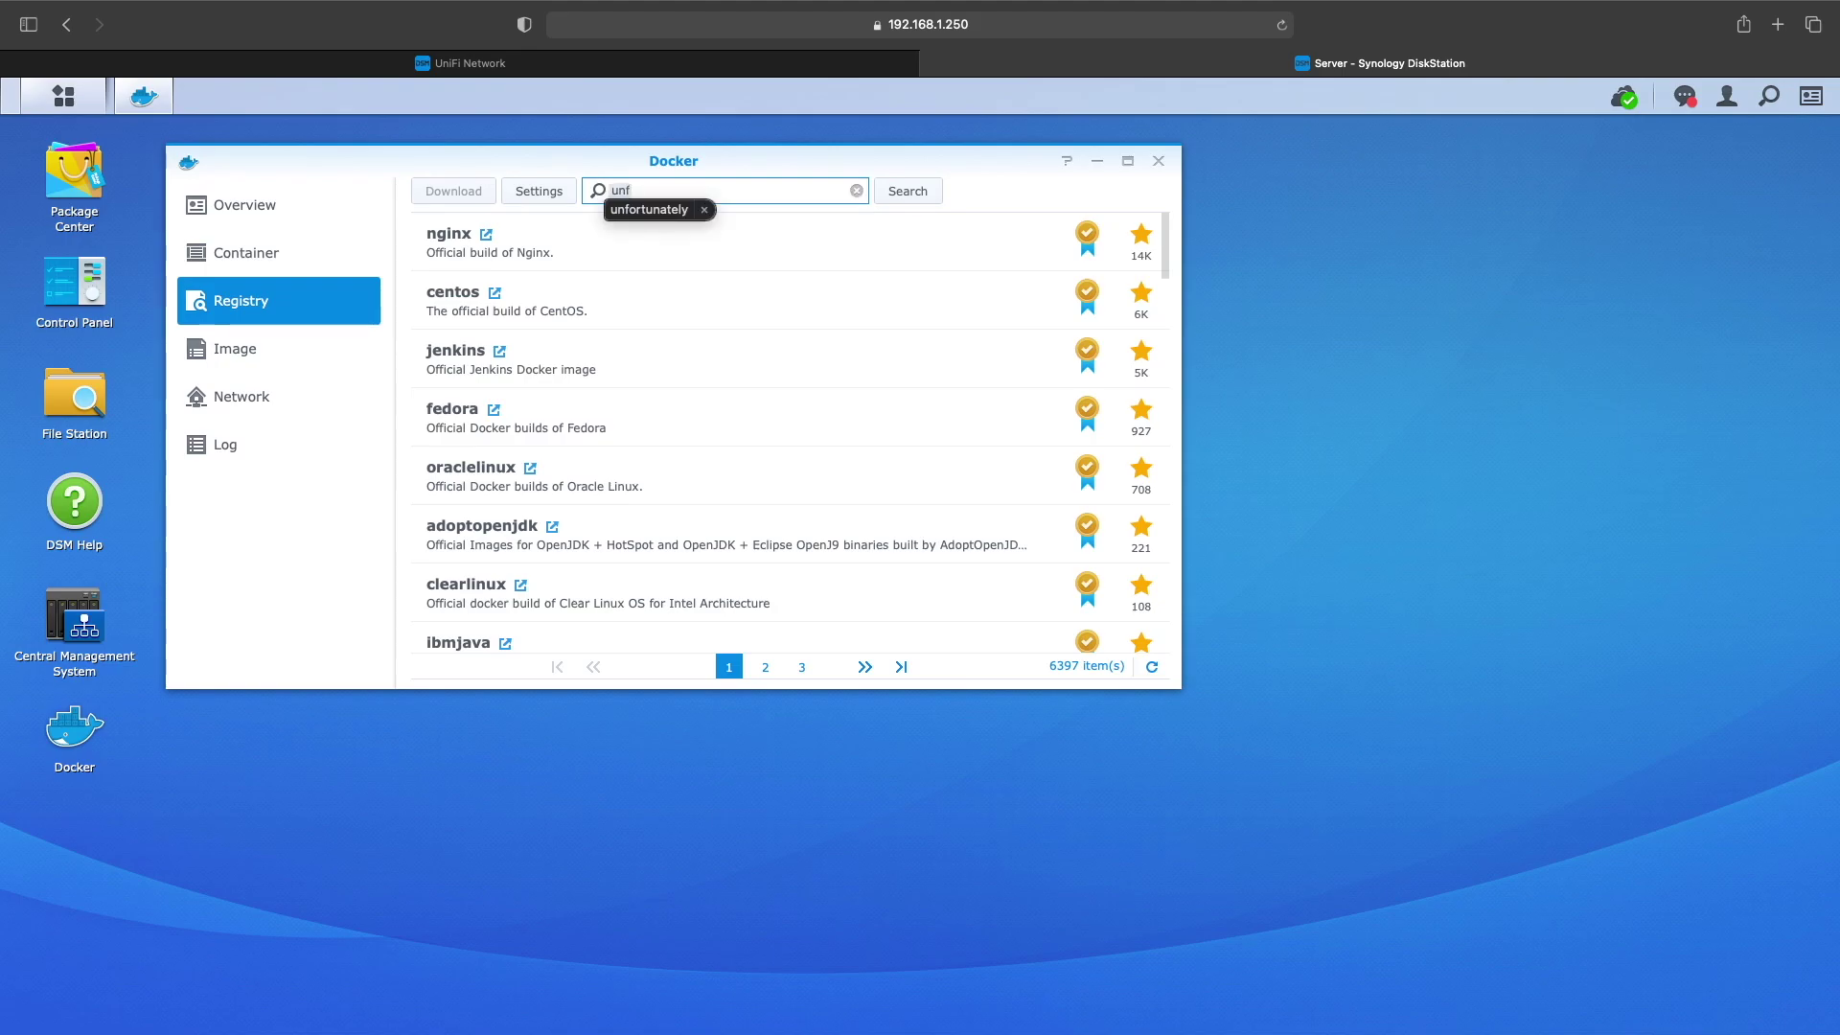
{"action": "key", "text": "BackSpace"}
{"action": "type", "text": "ifi"}
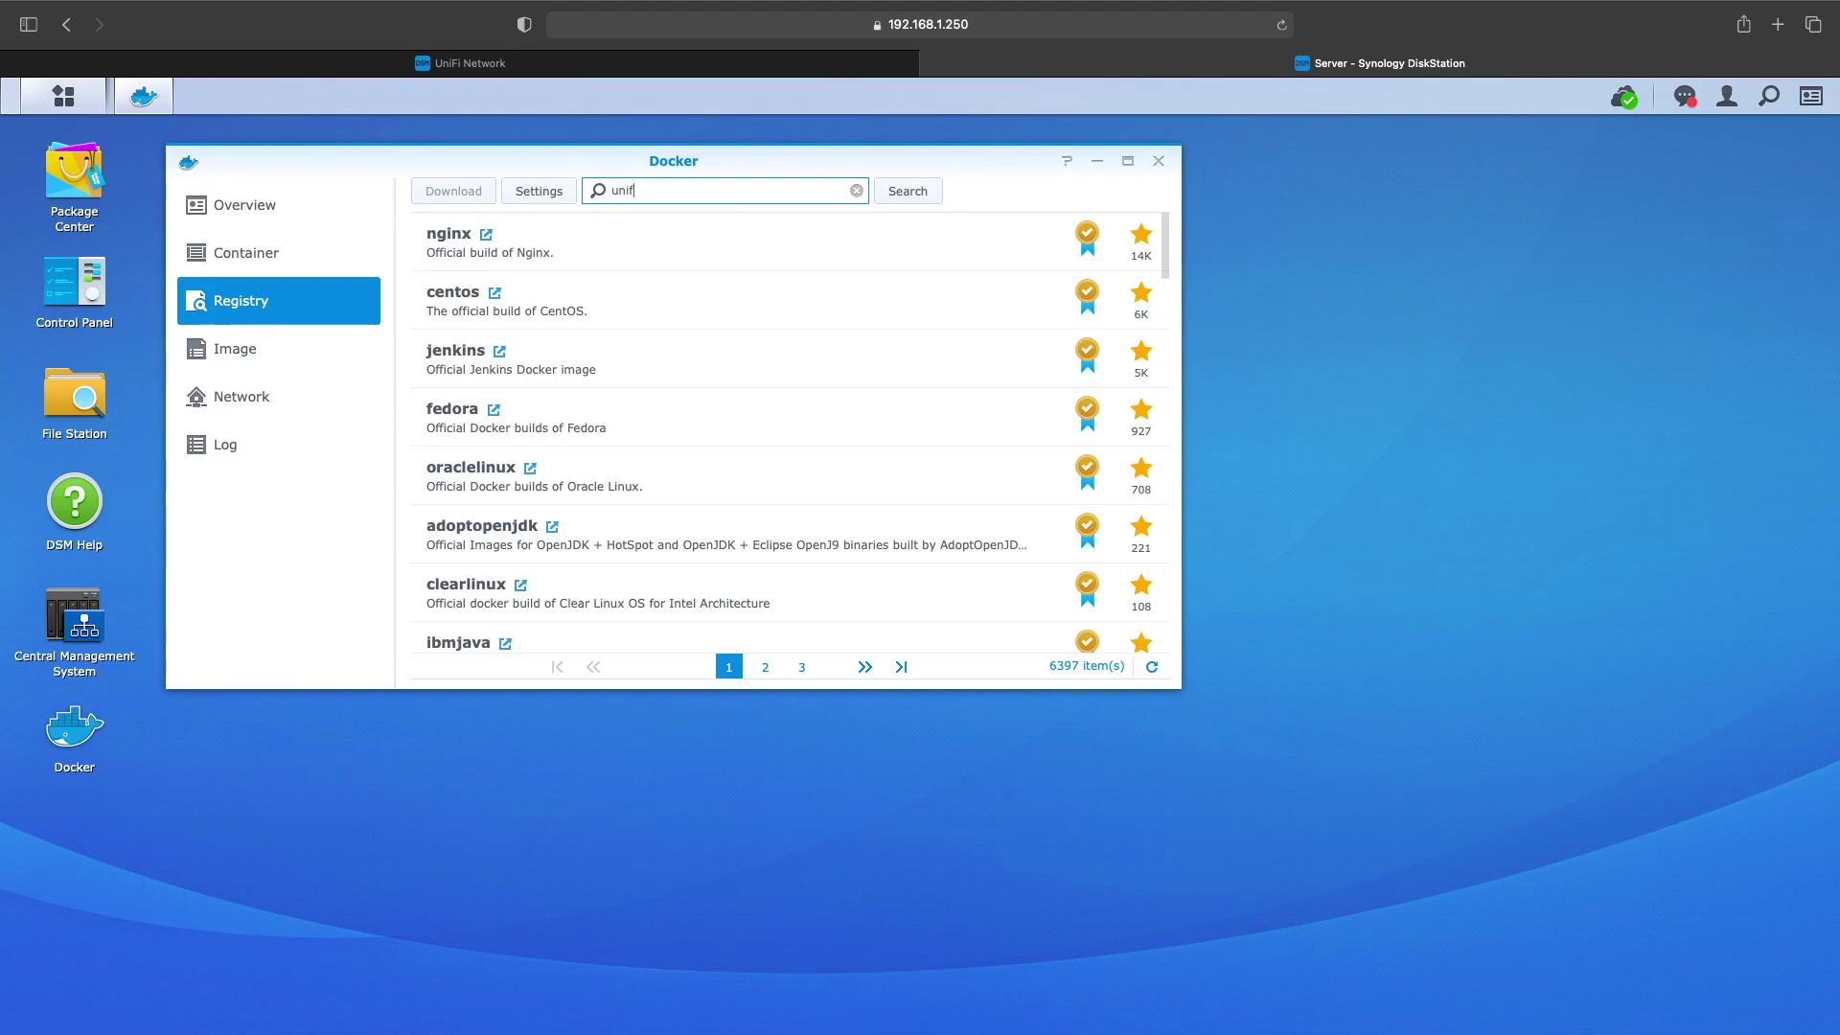
{"action": "key", "text": "Return"}
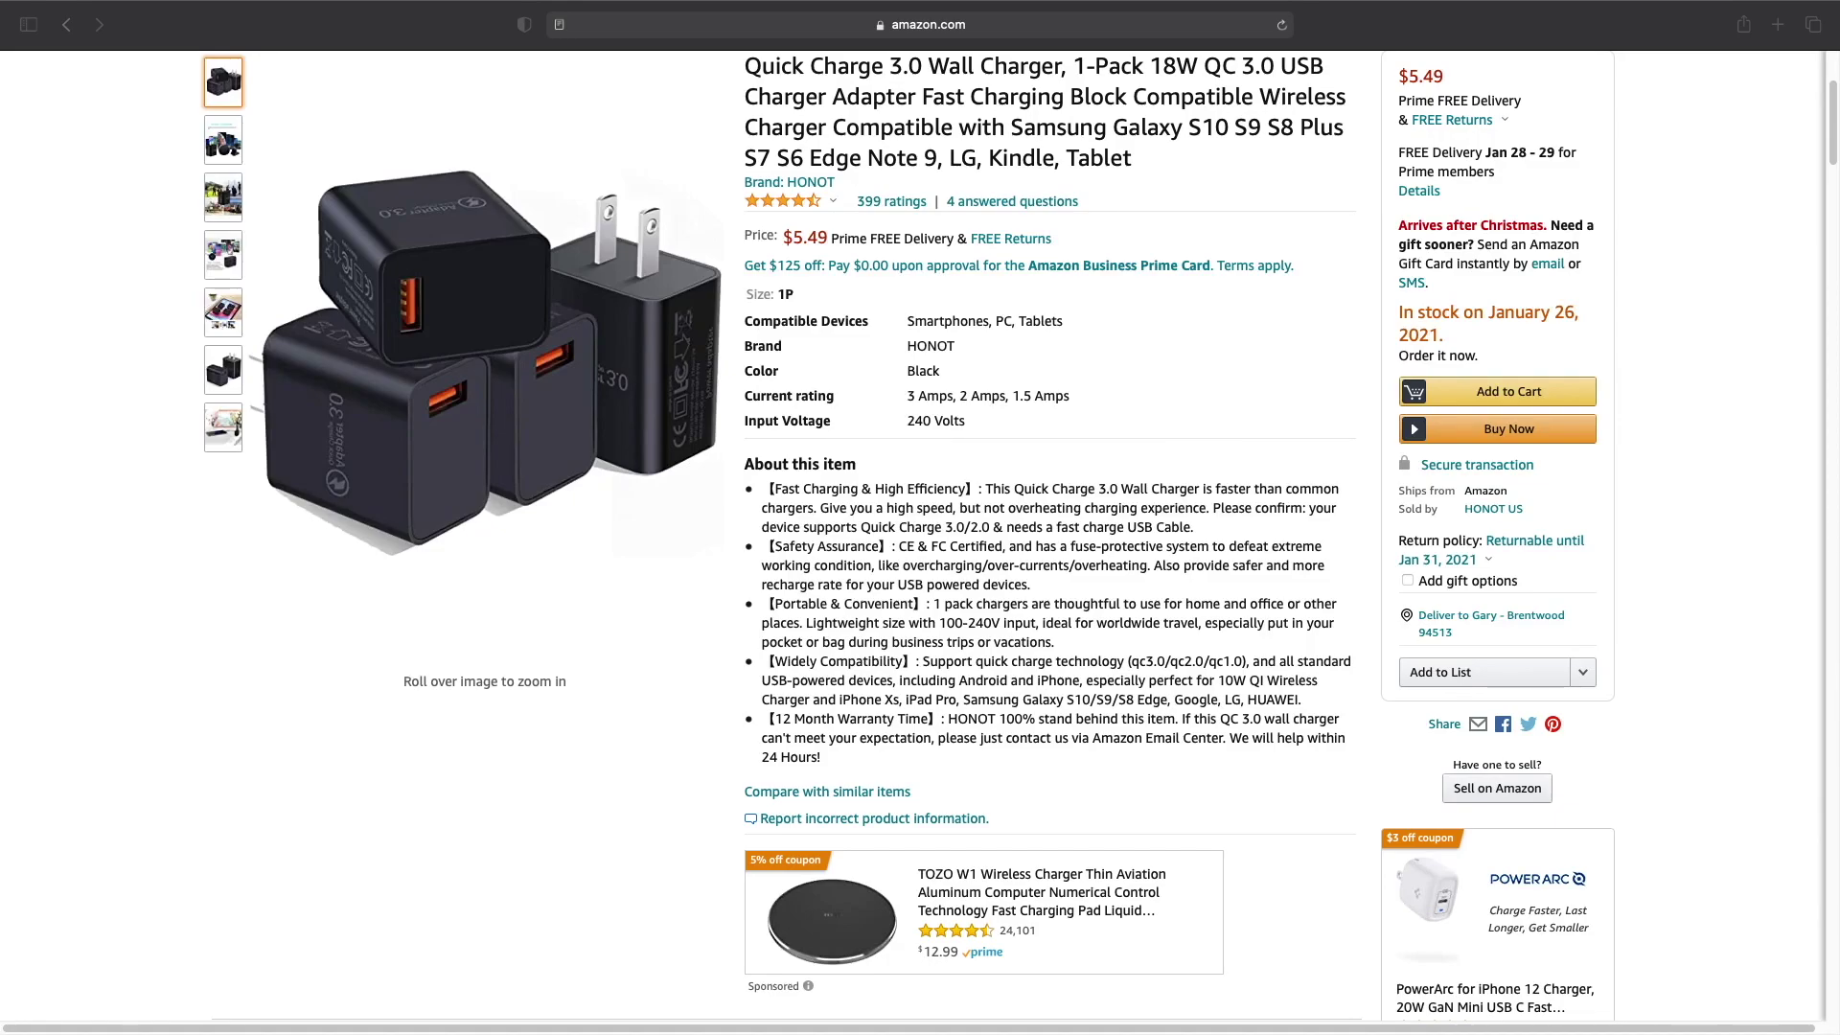
- Point the browser at the DiskStation address 192.168.1.250
{"action": "left_click", "coordinate": [1018, 21]}
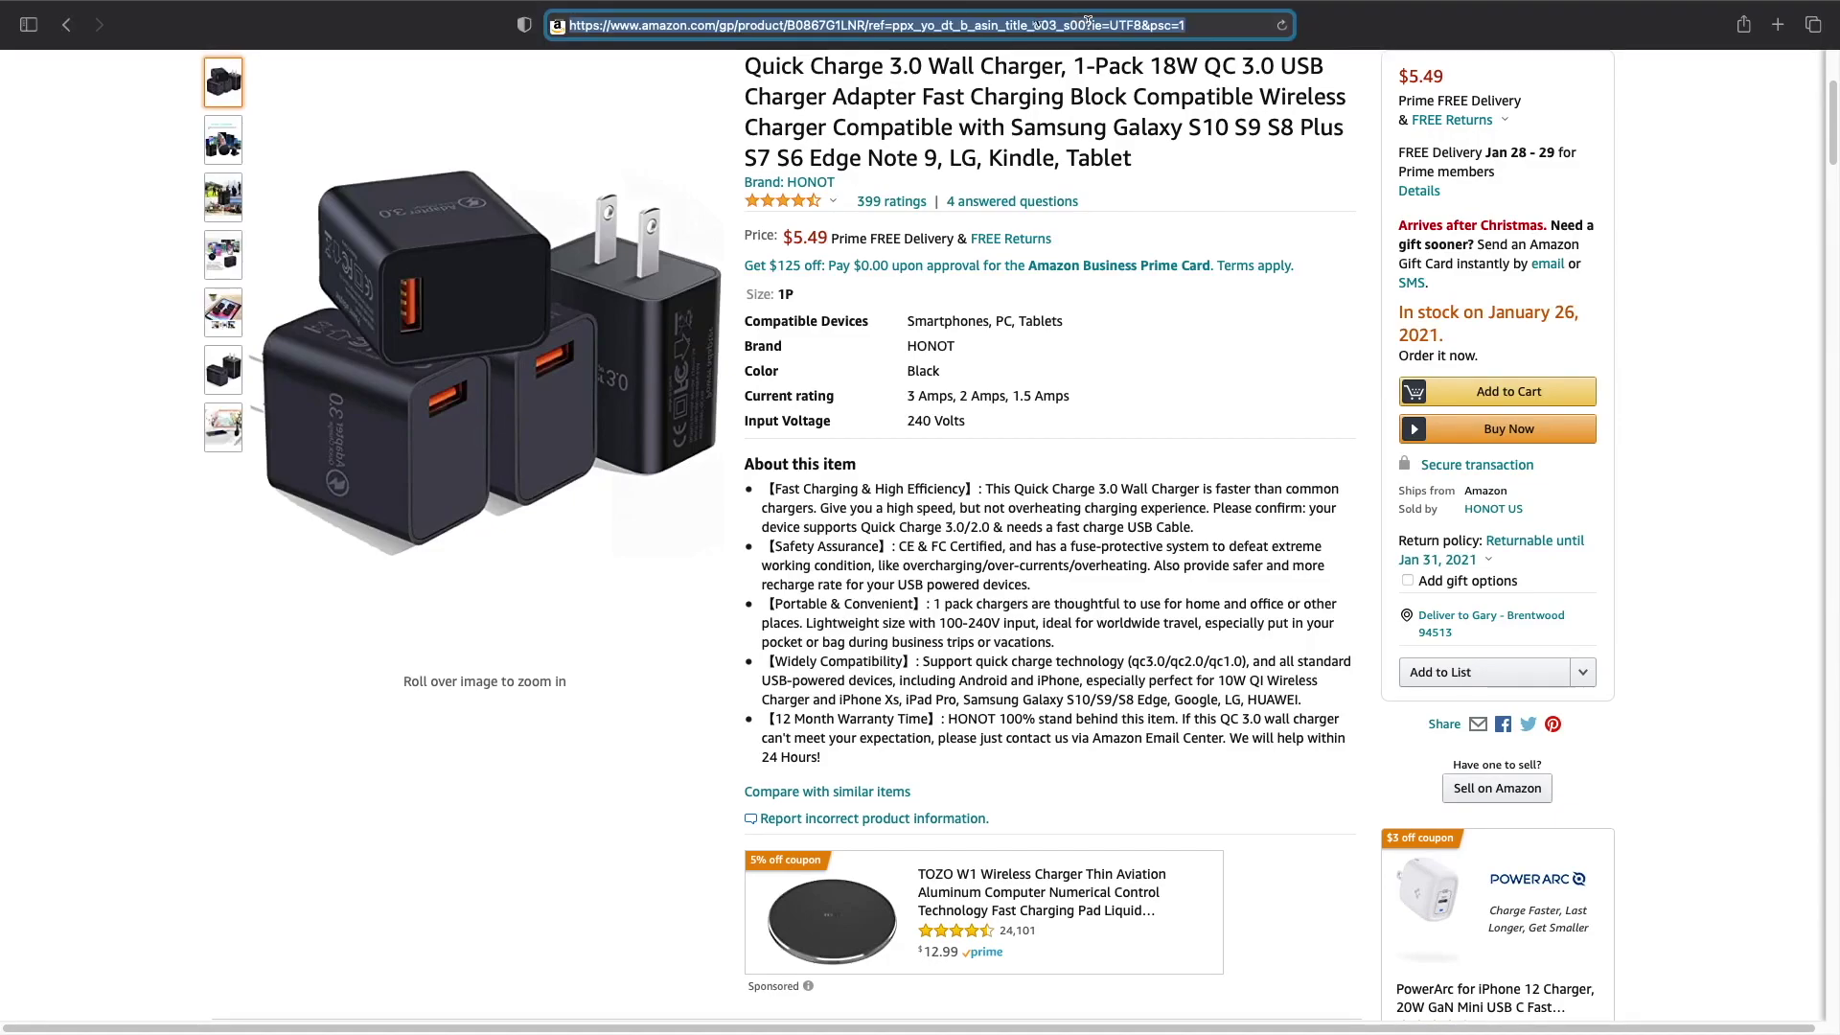
{"action": "key", "text": "BackSpace"}
{"action": "type", "text": "192.168.1.50"}
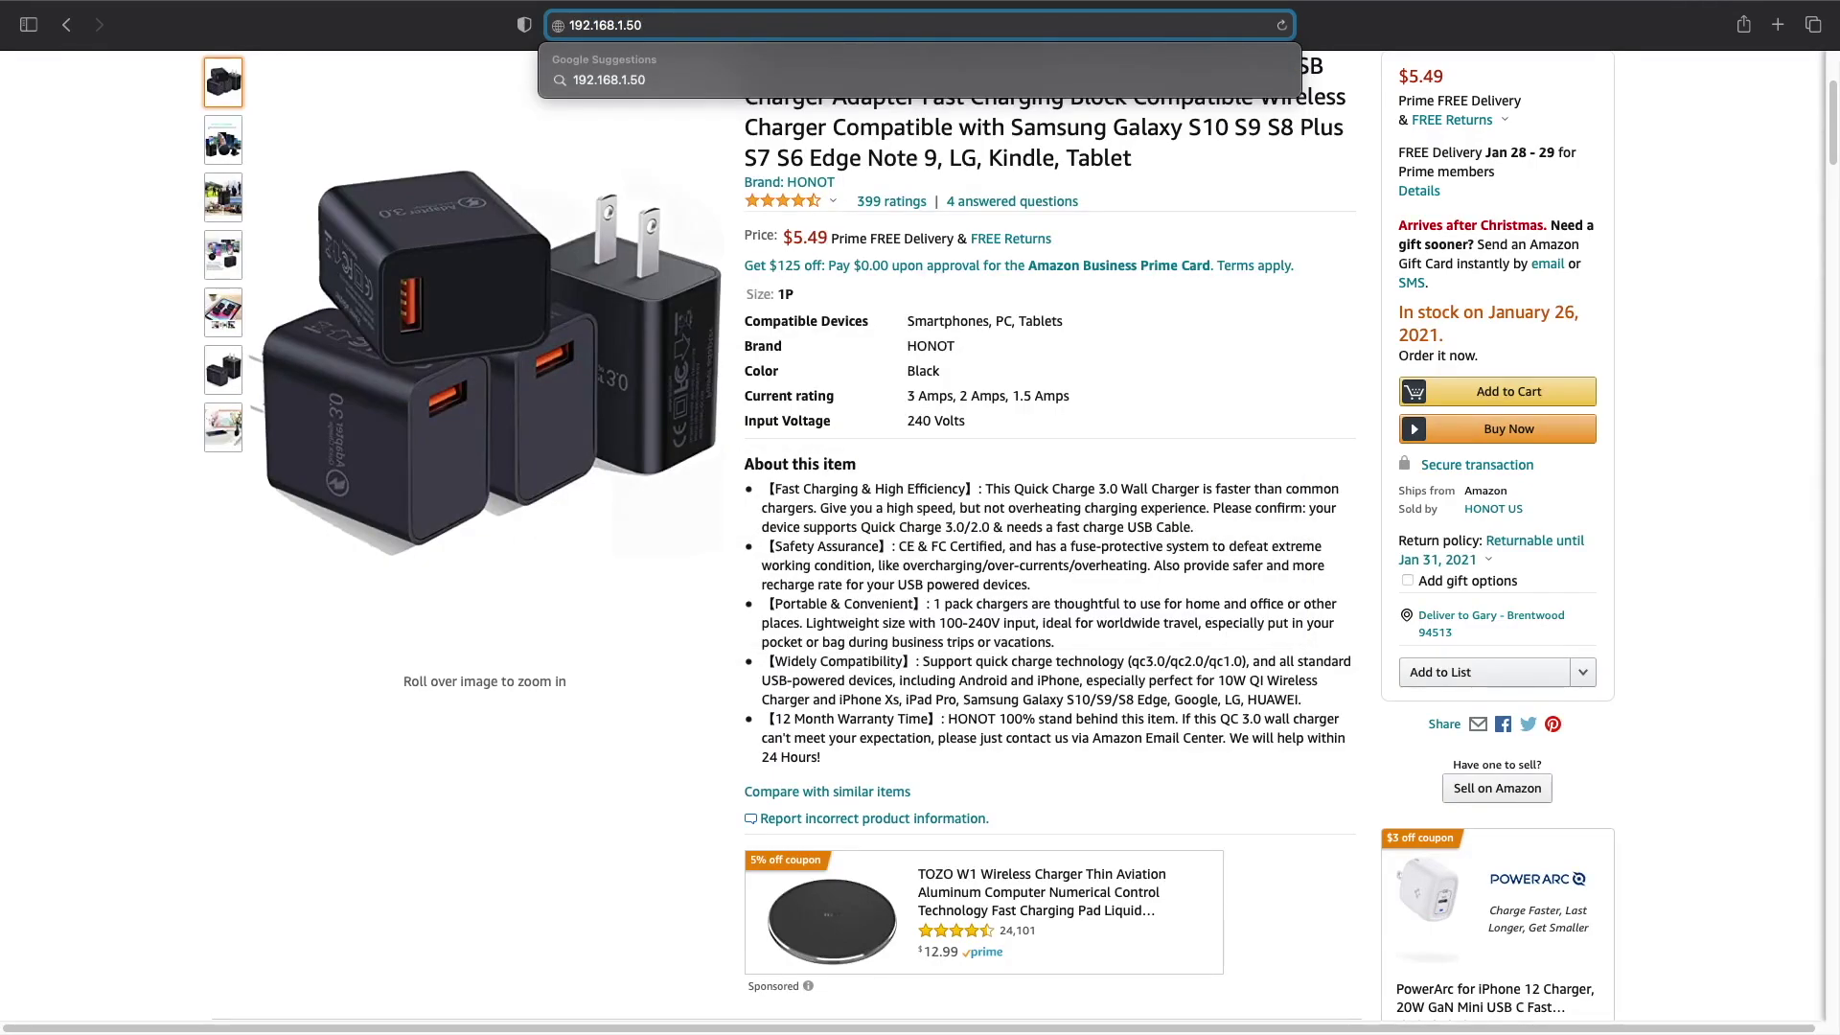
{"action": "key", "text": "BackSpace"}
{"action": "key", "text": "BackSpace"}
{"action": "type", "text": "250"}
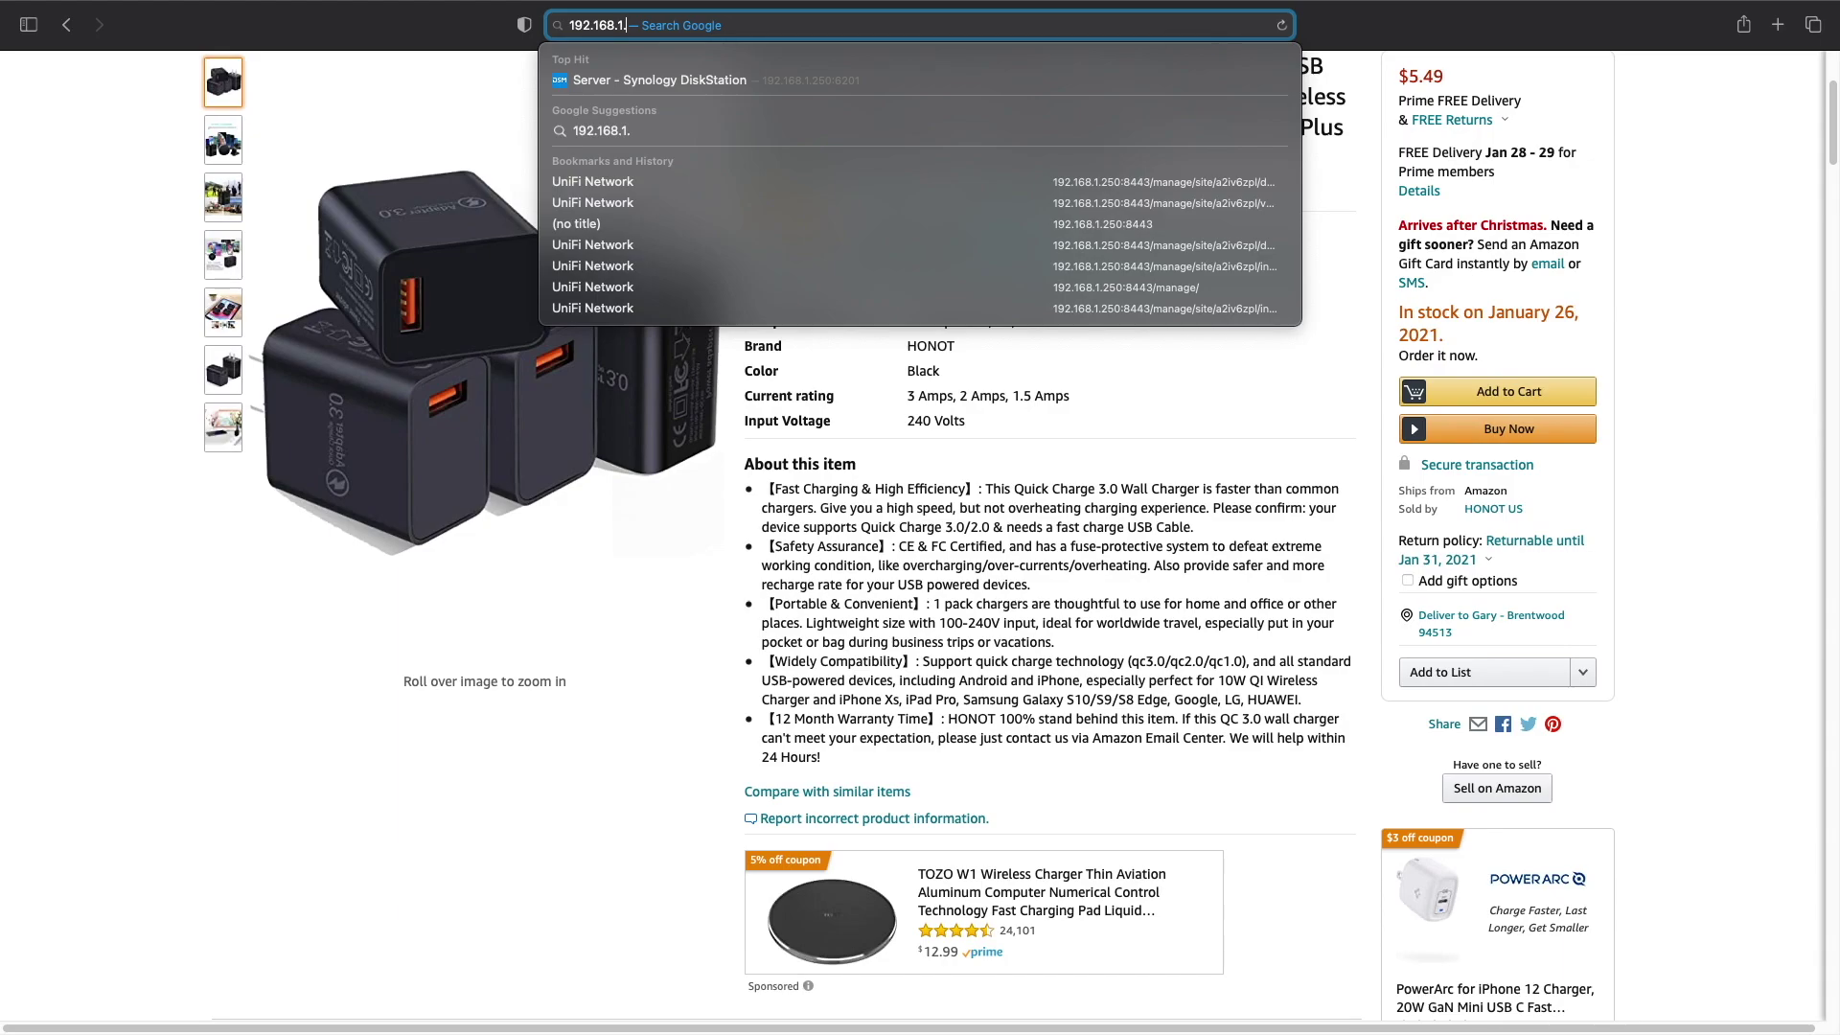
{"action": "key", "text": "Return"}
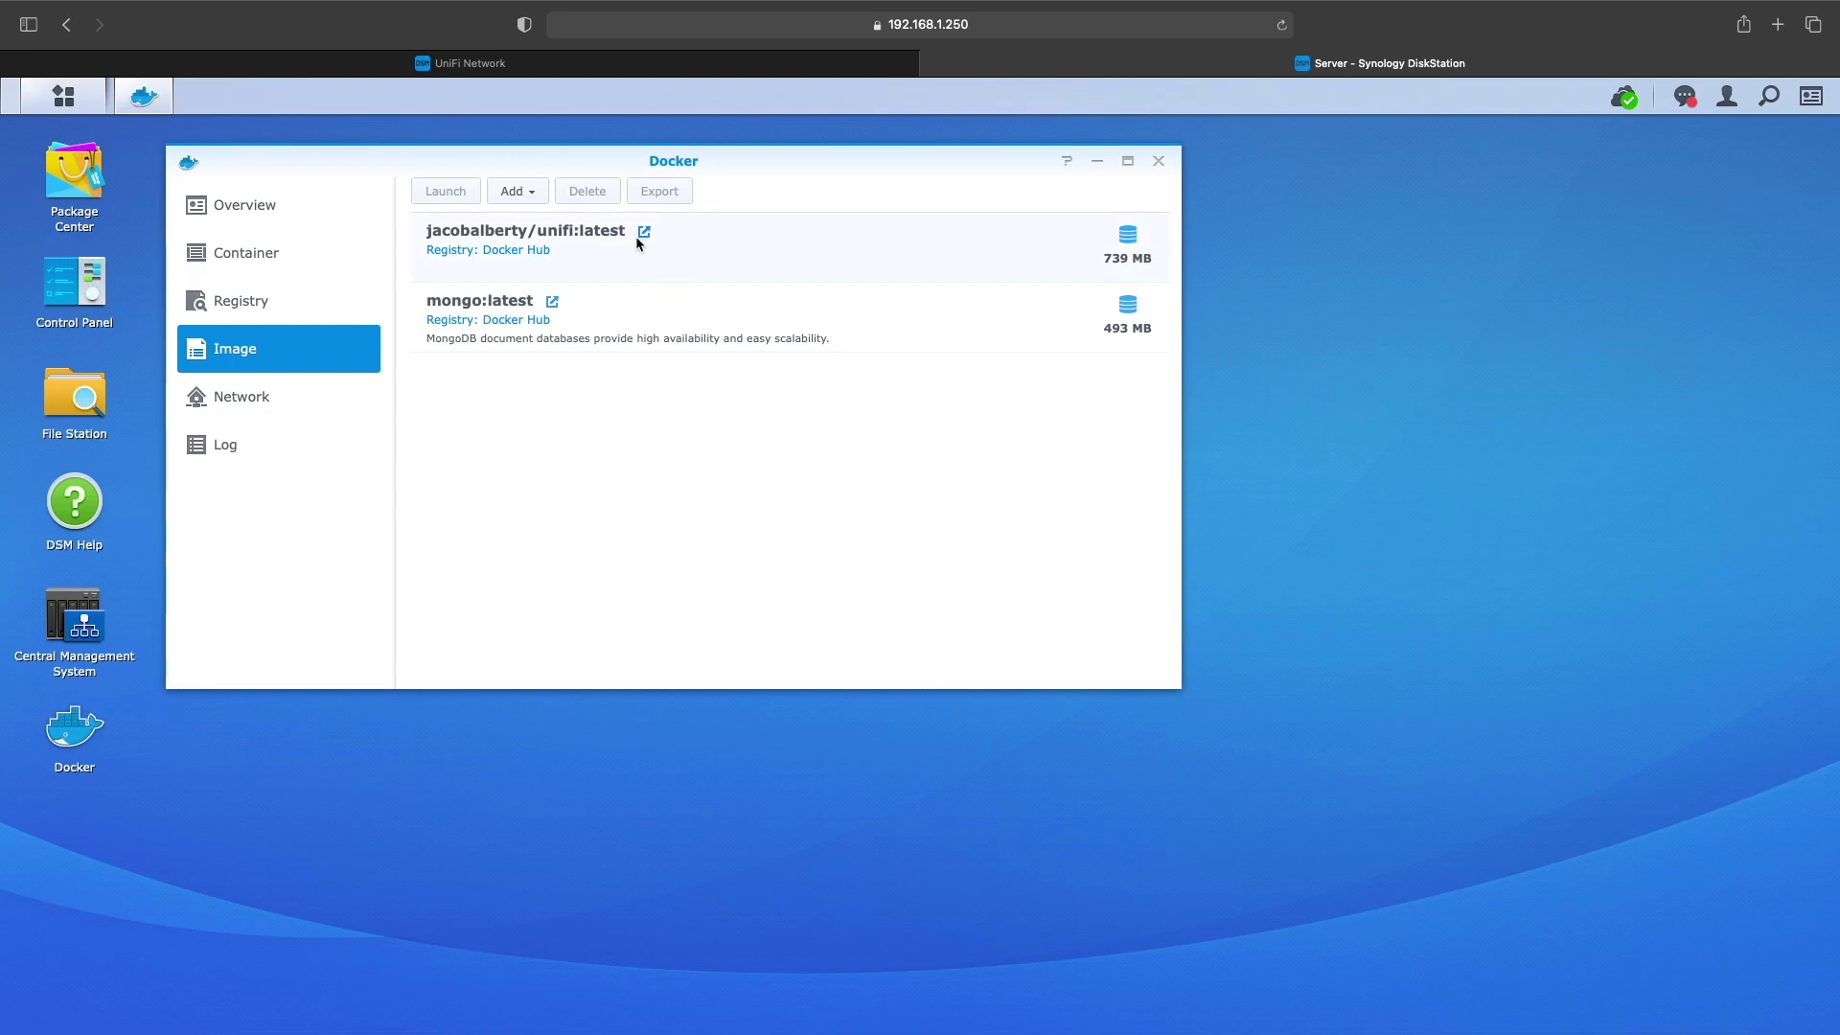
- Inspect the jacobalberty/unifi:latest image and its Add menu, then select the jacobalberty-unifi1 container
{"action": "left_click", "coordinate": [509, 234]}
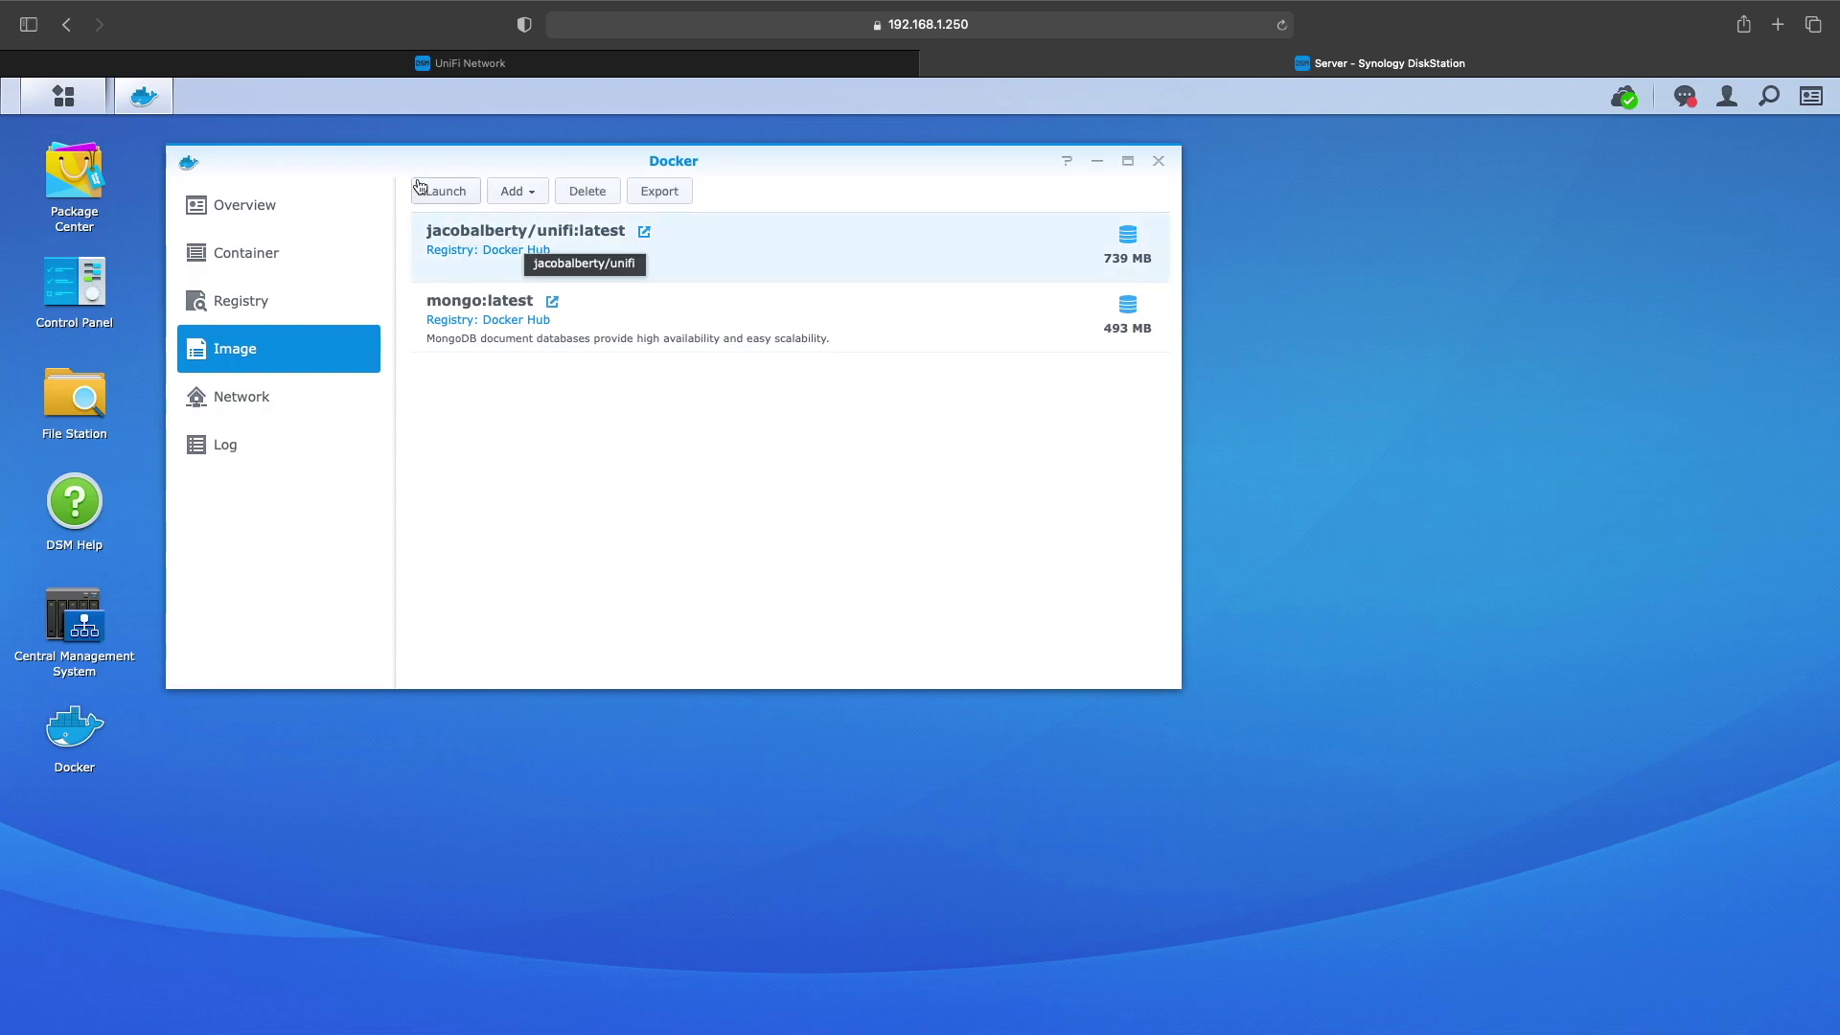
{"action": "left_click", "coordinate": [533, 194]}
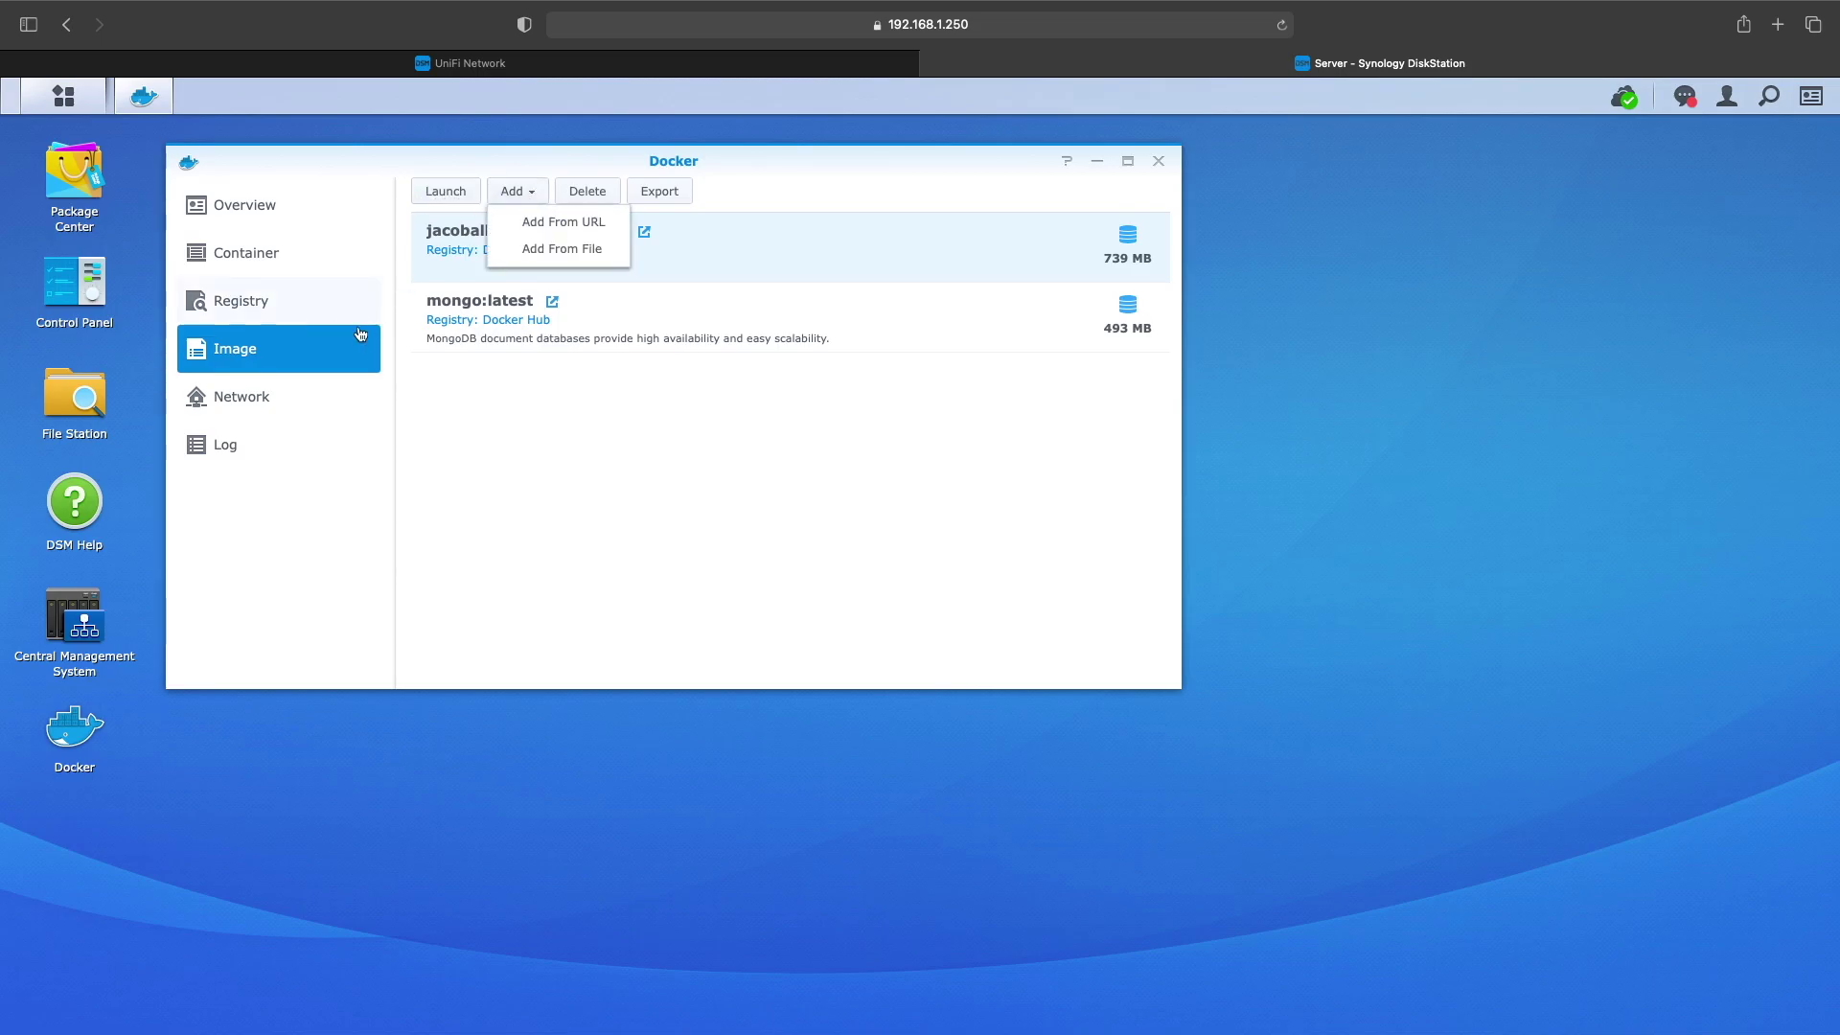
{"action": "left_click", "coordinate": [247, 254]}
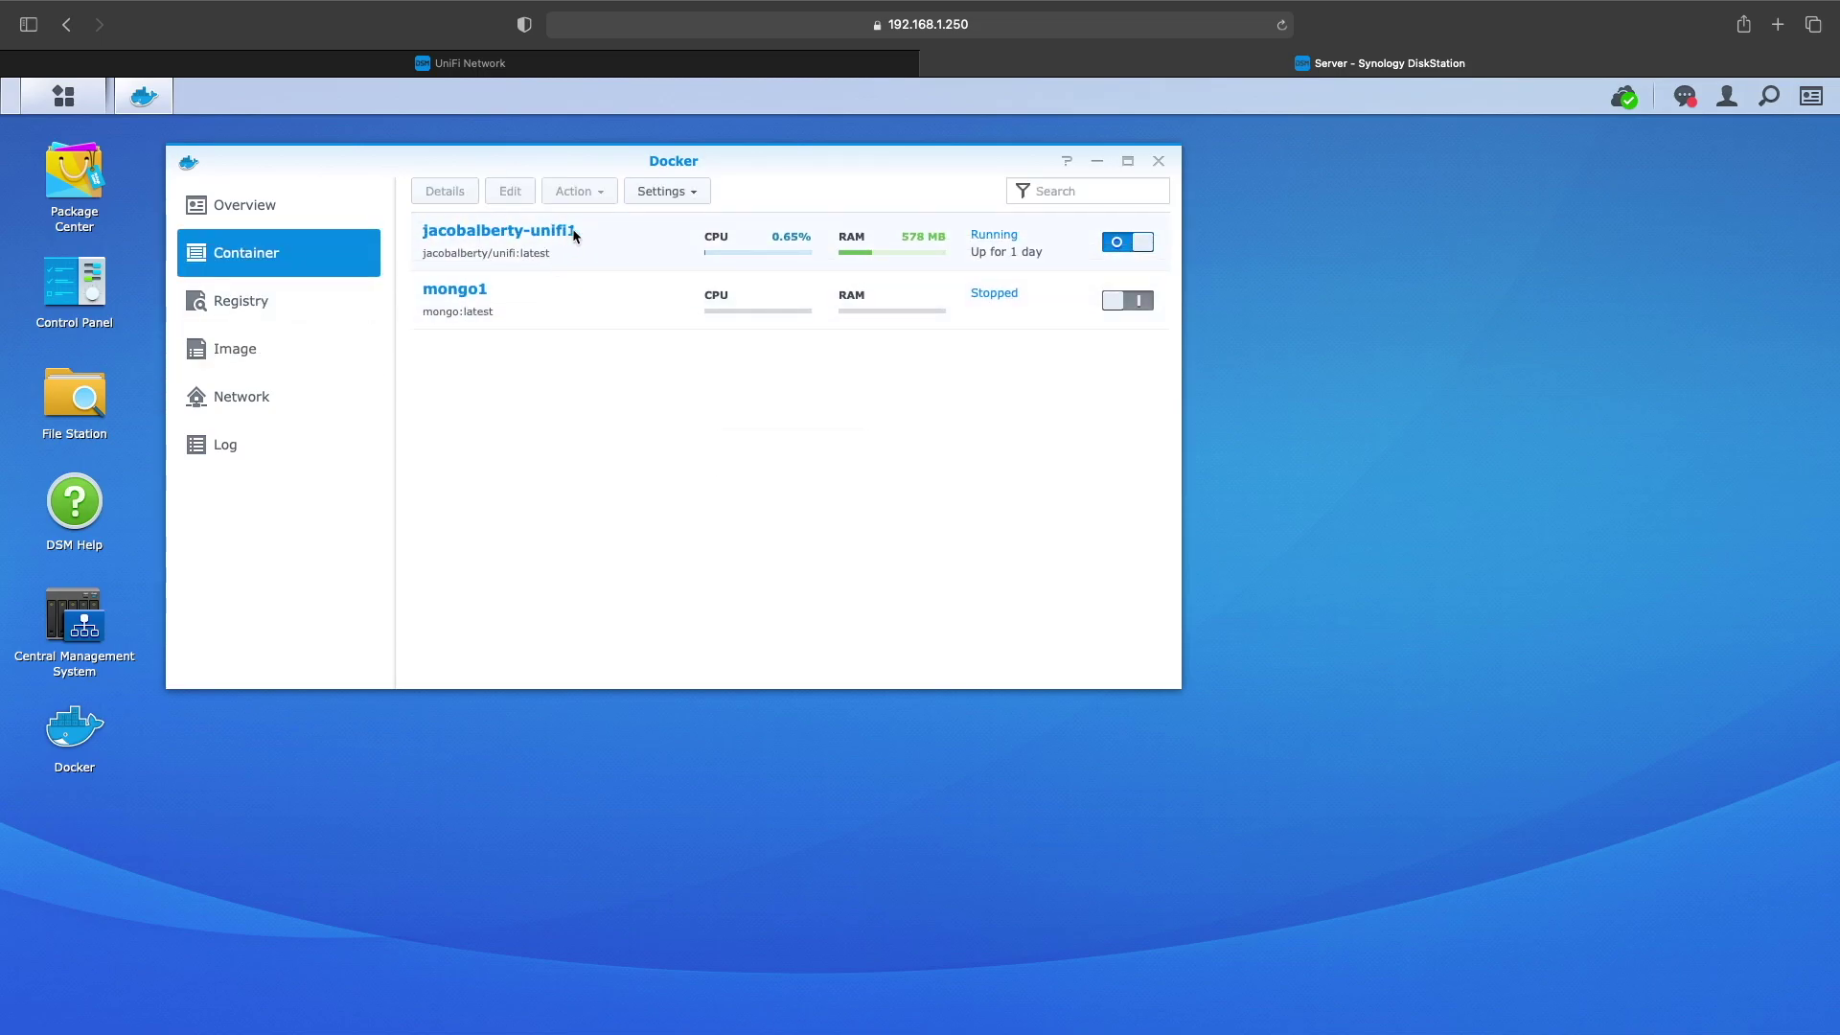
{"action": "left_click", "coordinate": [574, 230]}
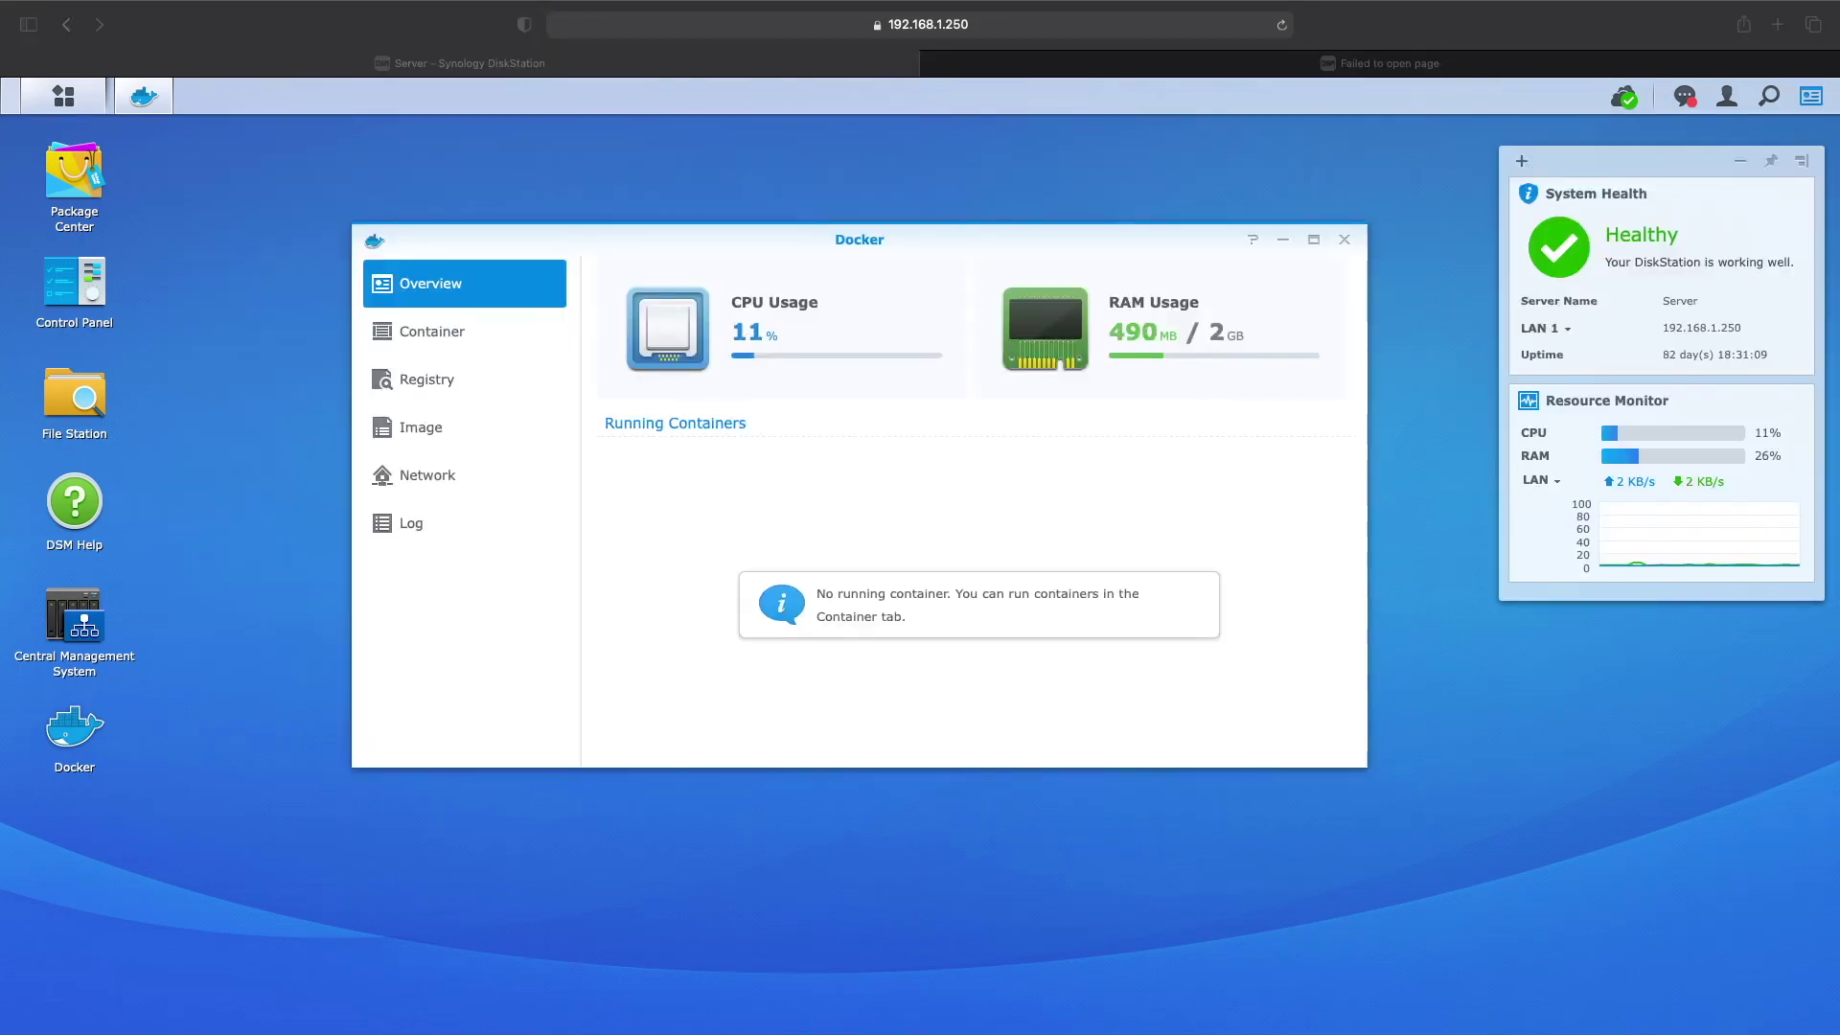
- Download jacobalberty/unifi from the 'unifi' registry results and confirm it in the Image list
{"action": "left_click", "coordinate": [444, 378]}
{"action": "left_click", "coordinate": [836, 267]}
{"action": "left_click", "coordinate": [825, 372]}
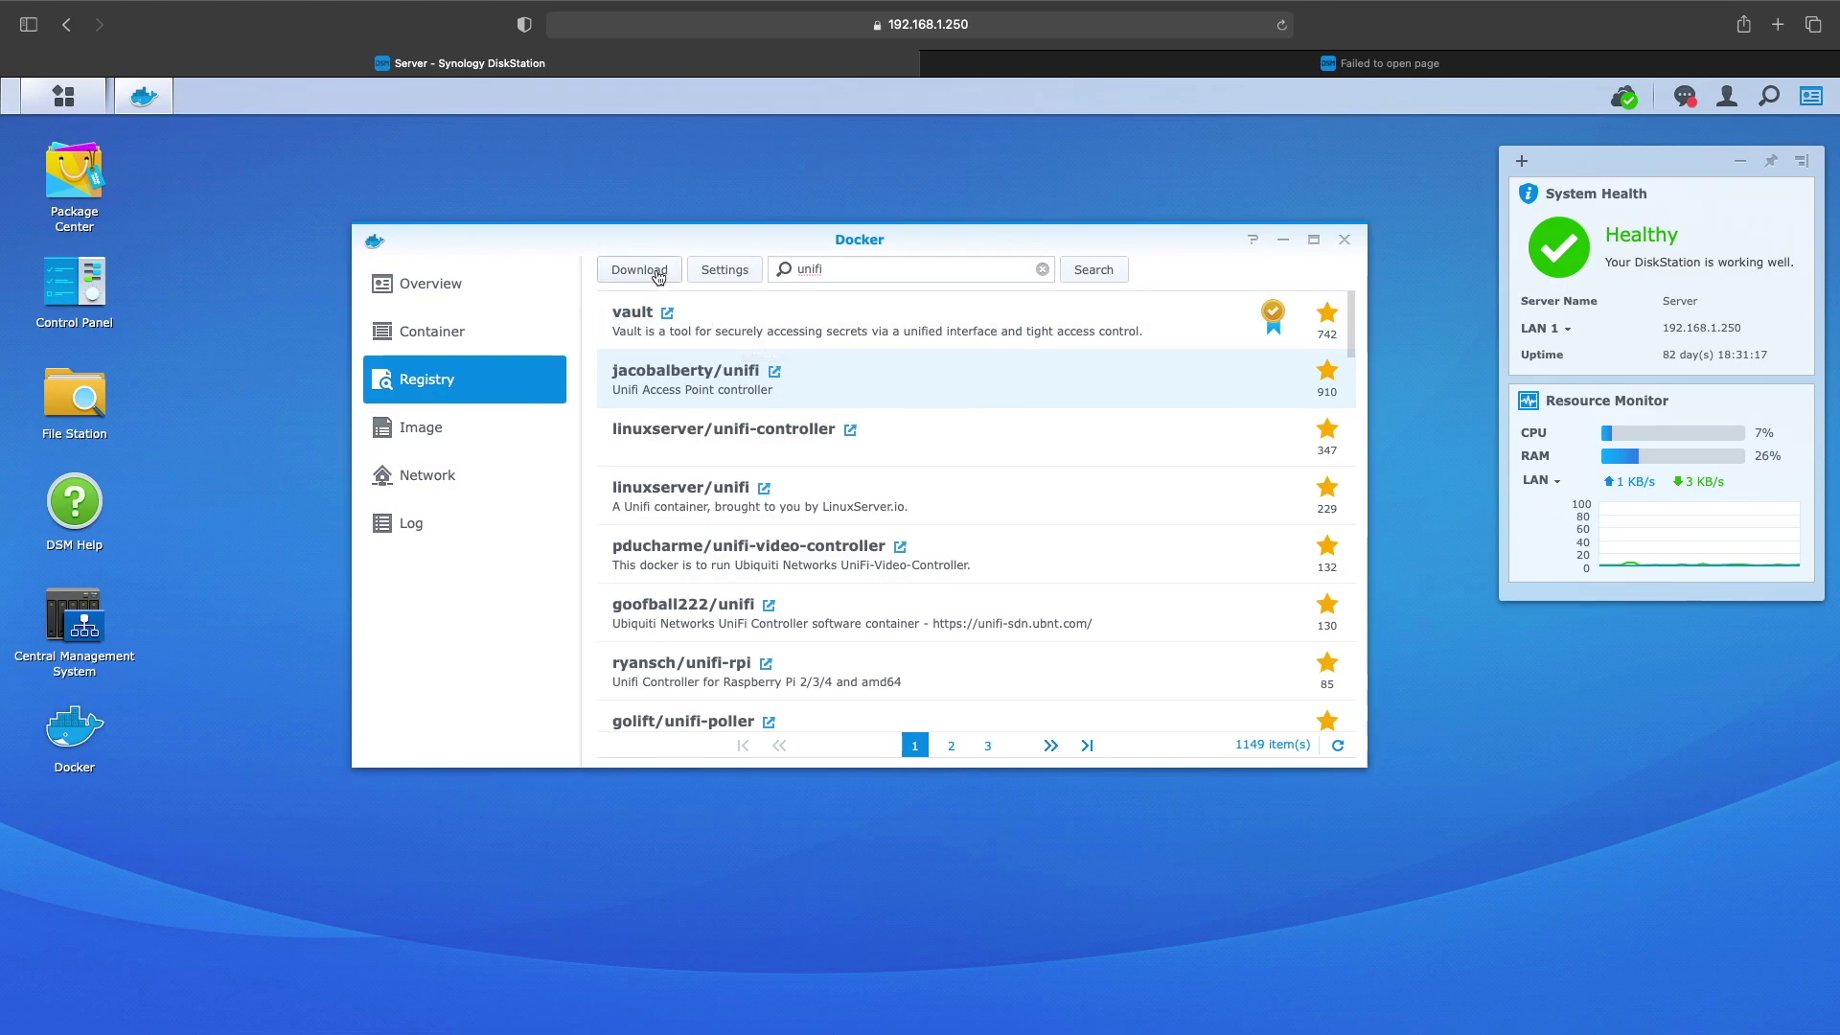
{"action": "left_click", "coordinate": [470, 433]}
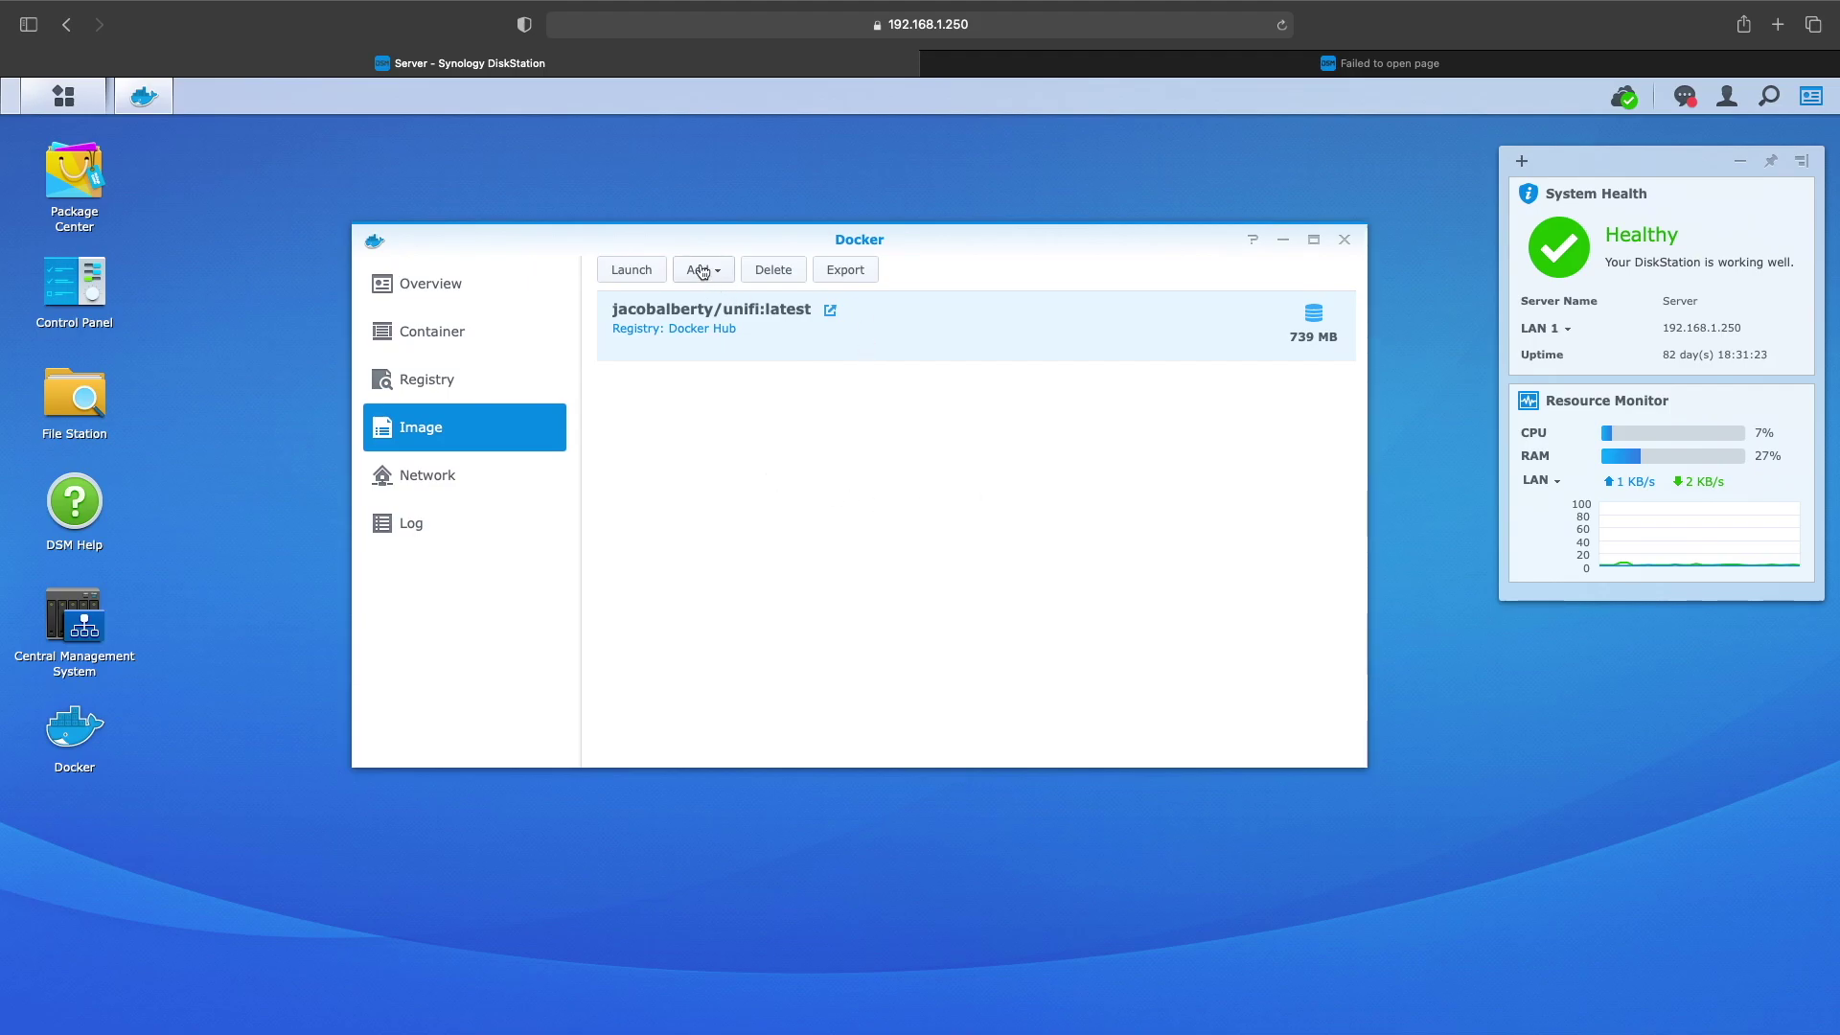
{"action": "left_click", "coordinate": [640, 271]}
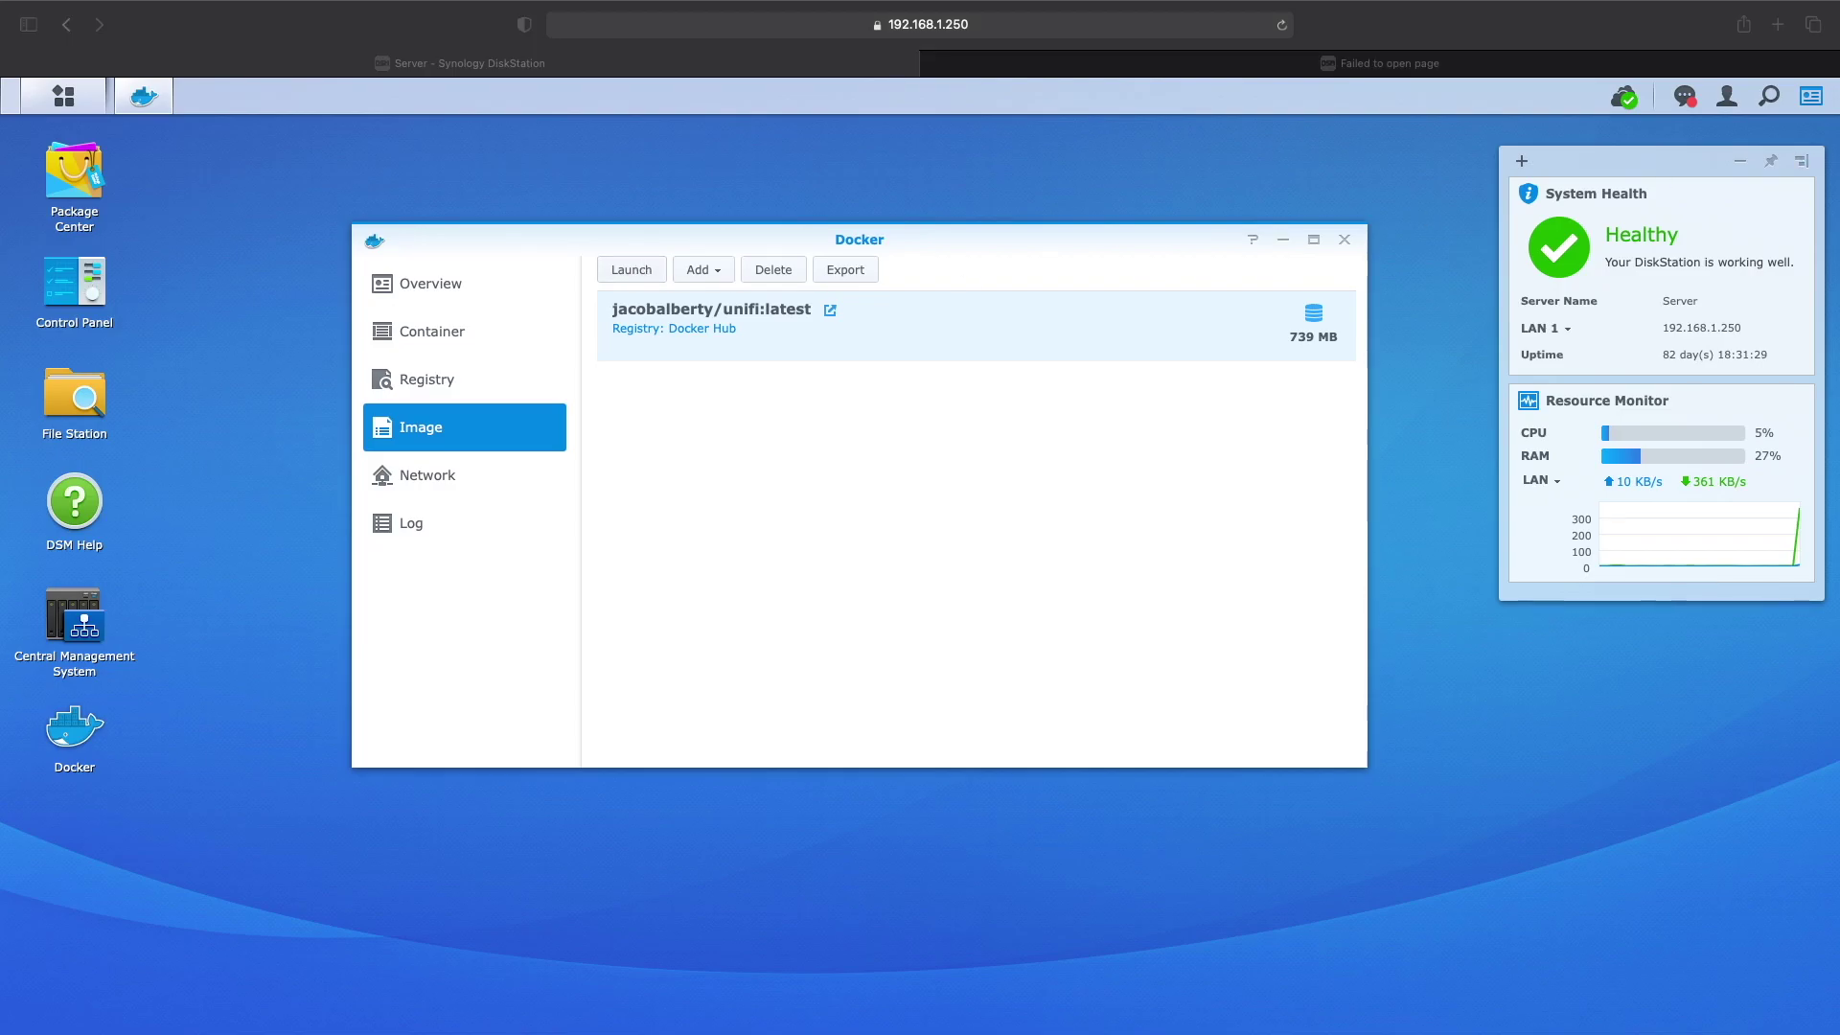
{"action": "left_click", "coordinate": [651, 272]}
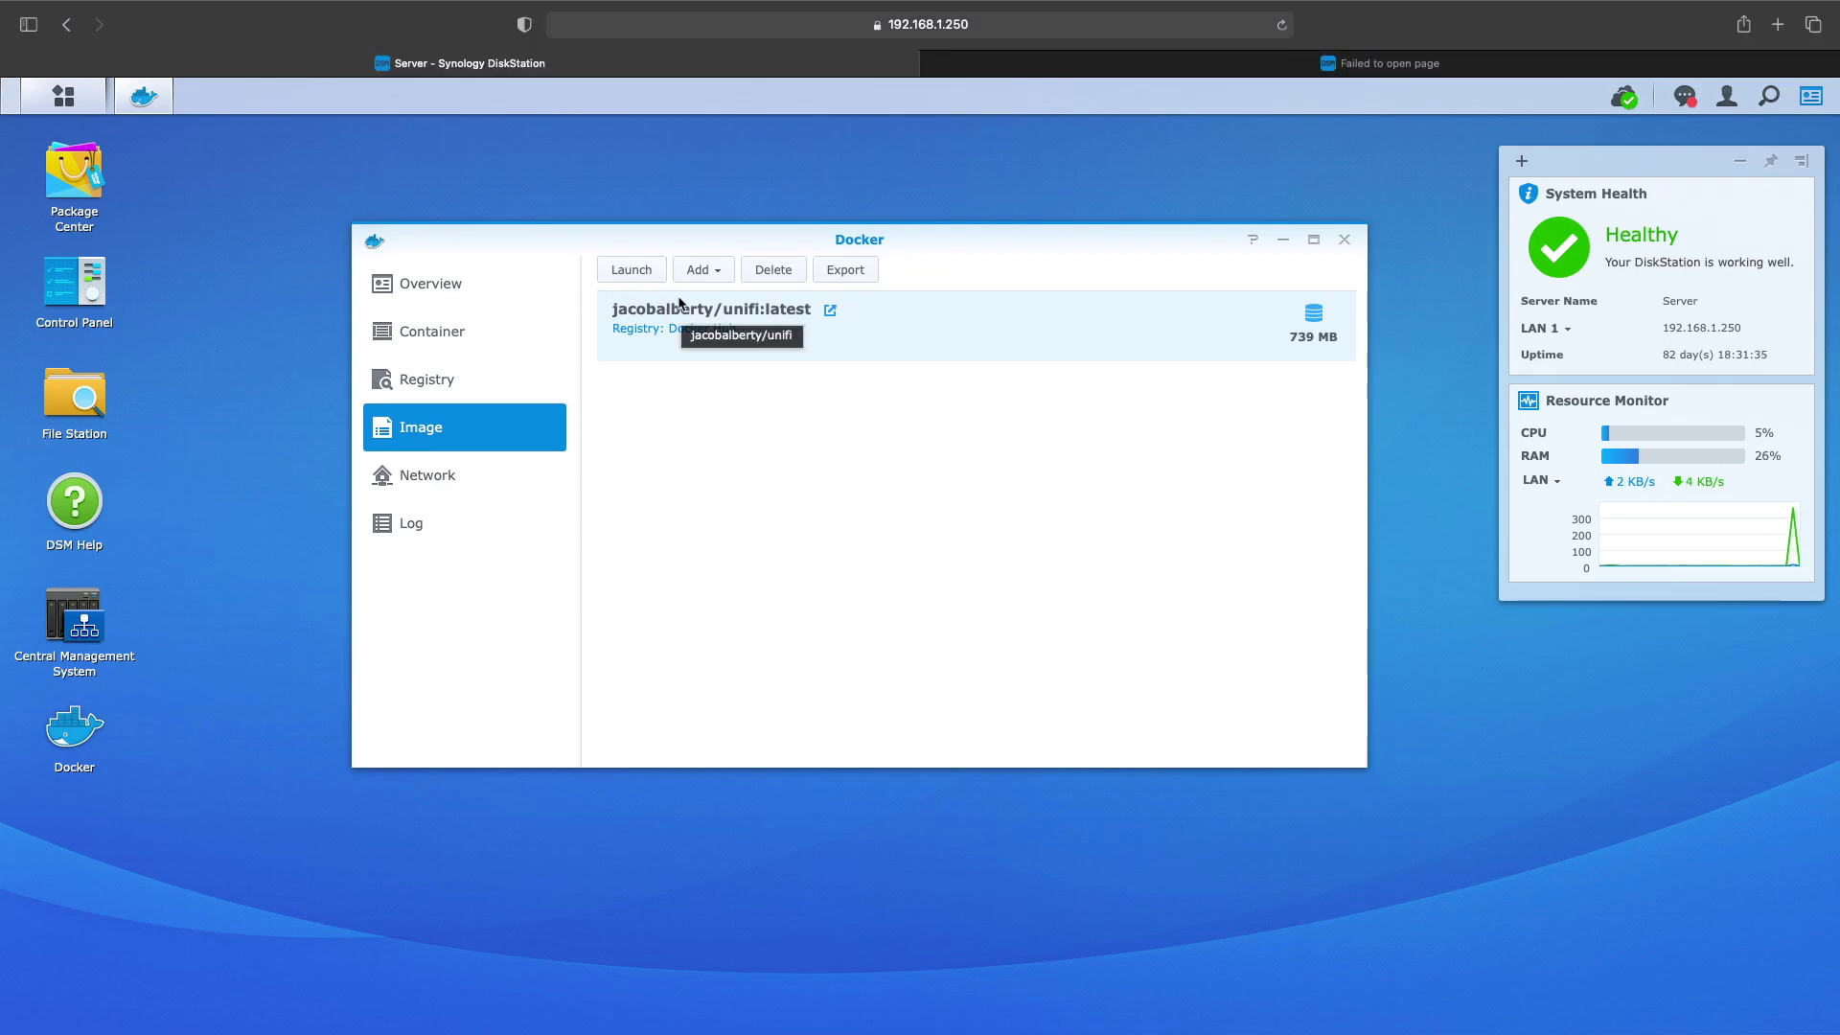
- Launch a container from jacobalberty/unifi, enable resource limitation, and name it 'Unifi'
{"action": "left_click", "coordinate": [634, 272]}
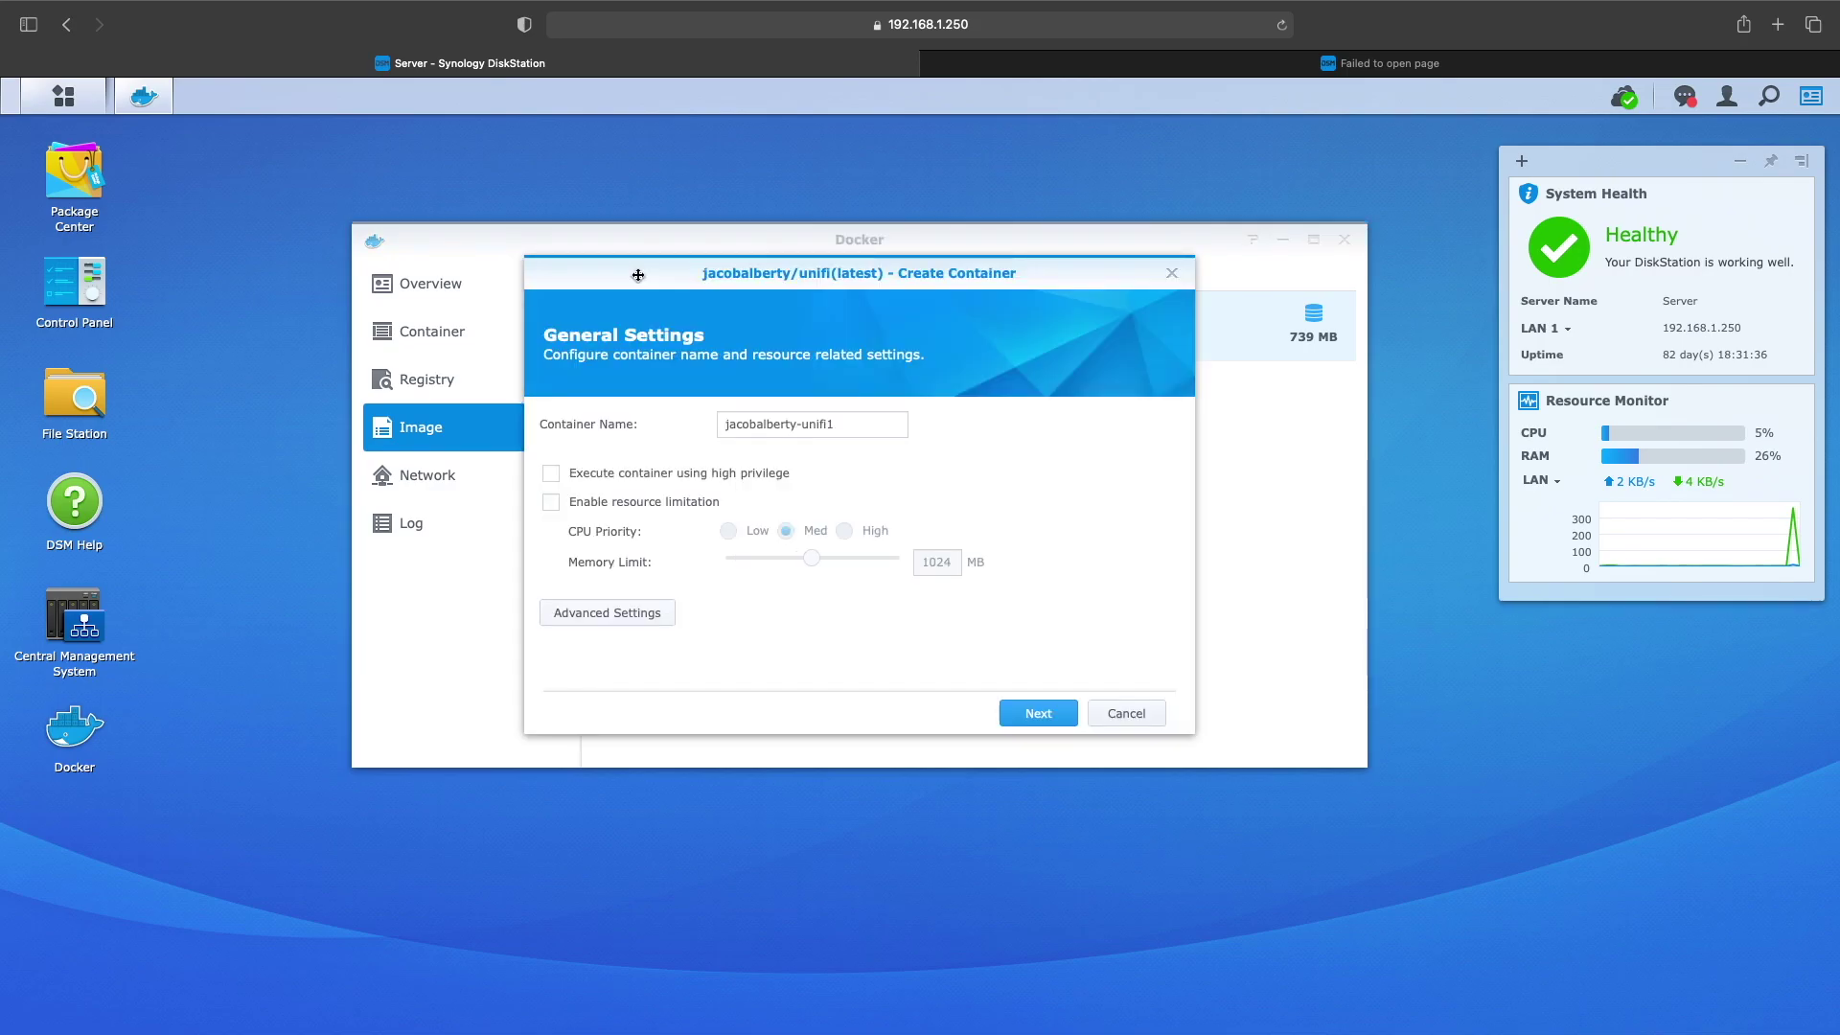
{"action": "left_click", "coordinate": [555, 502]}
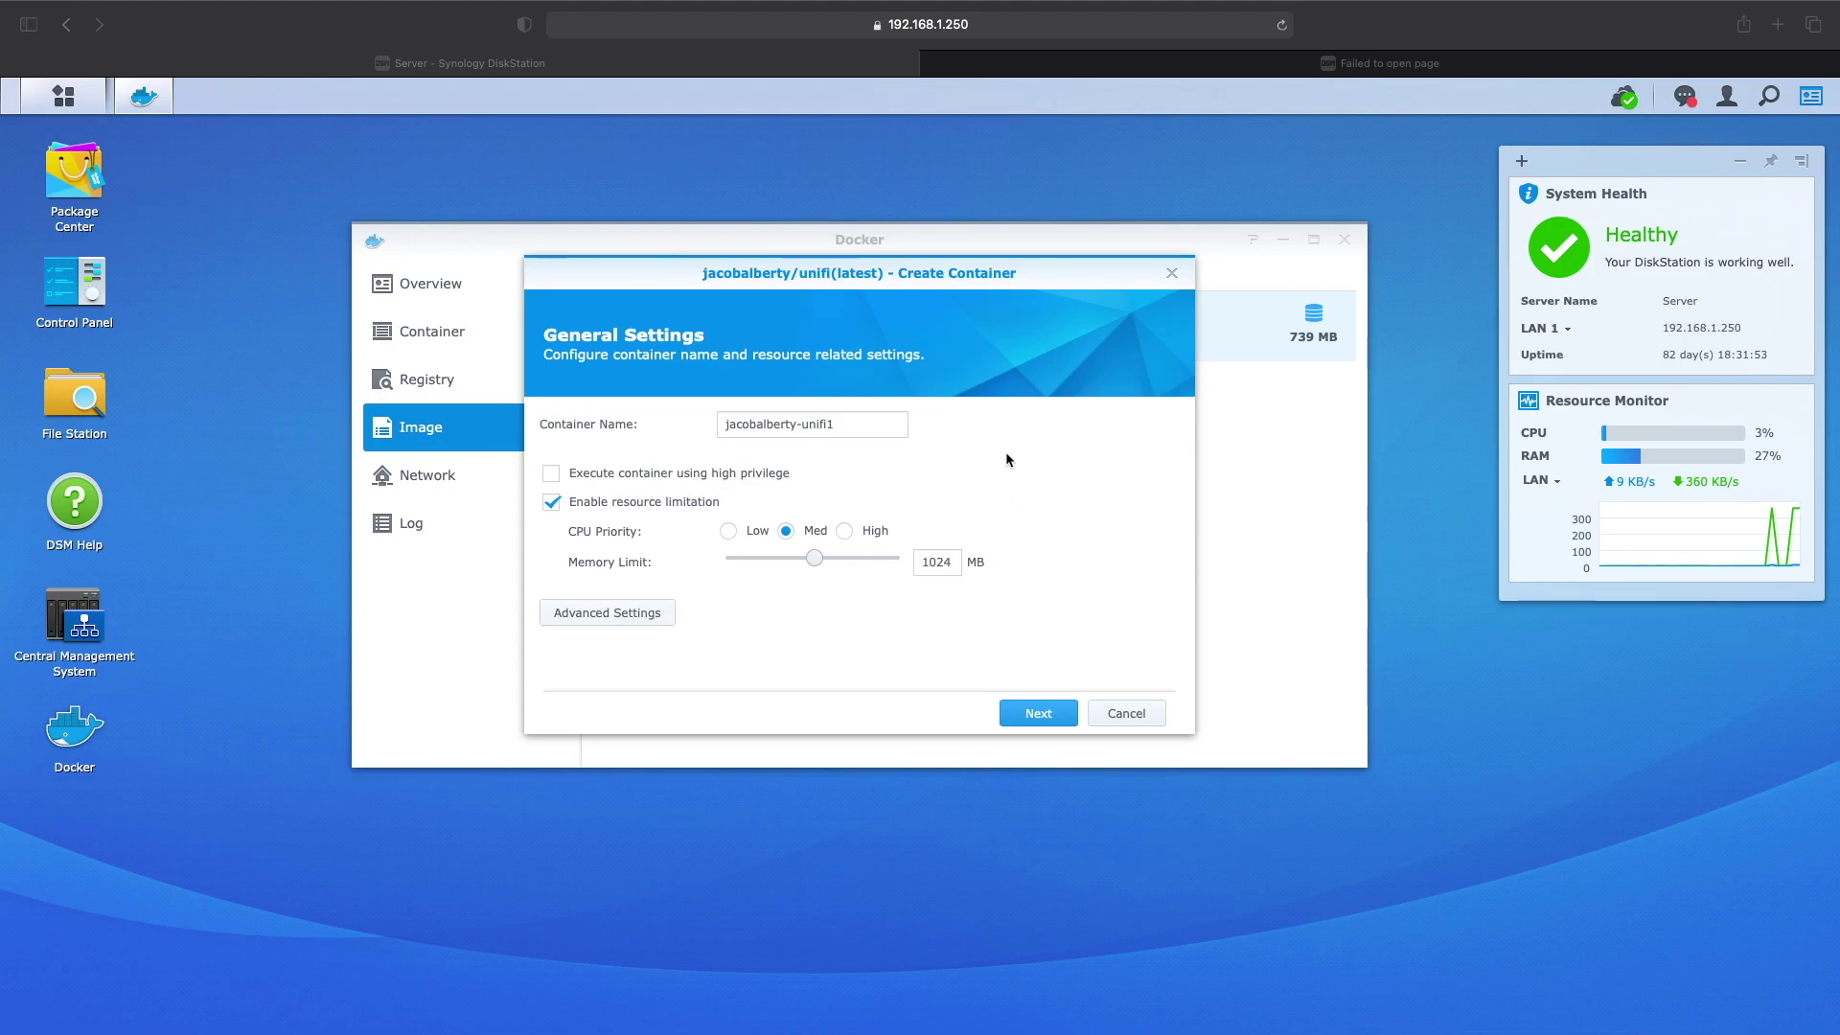
{"action": "left_click", "coordinate": [855, 416]}
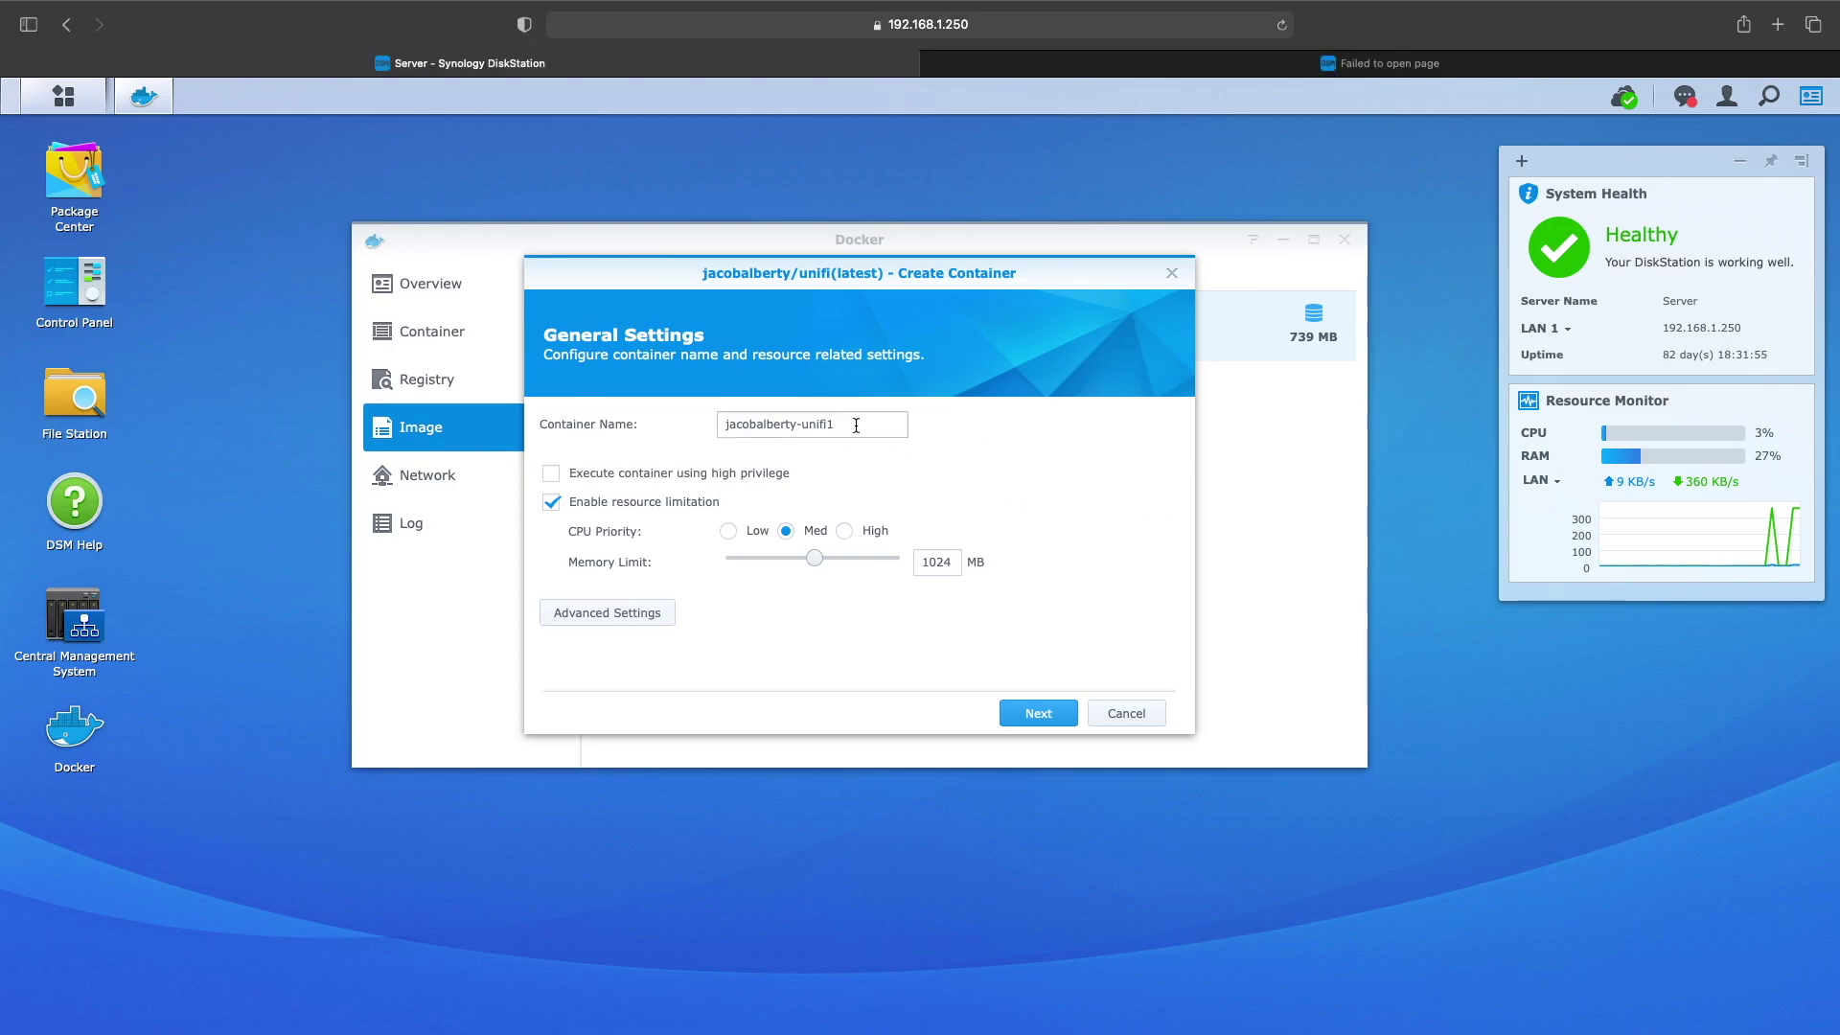
{"action": "left_click_drag", "start_coordinate": [857, 423], "coordinate": [635, 423]}
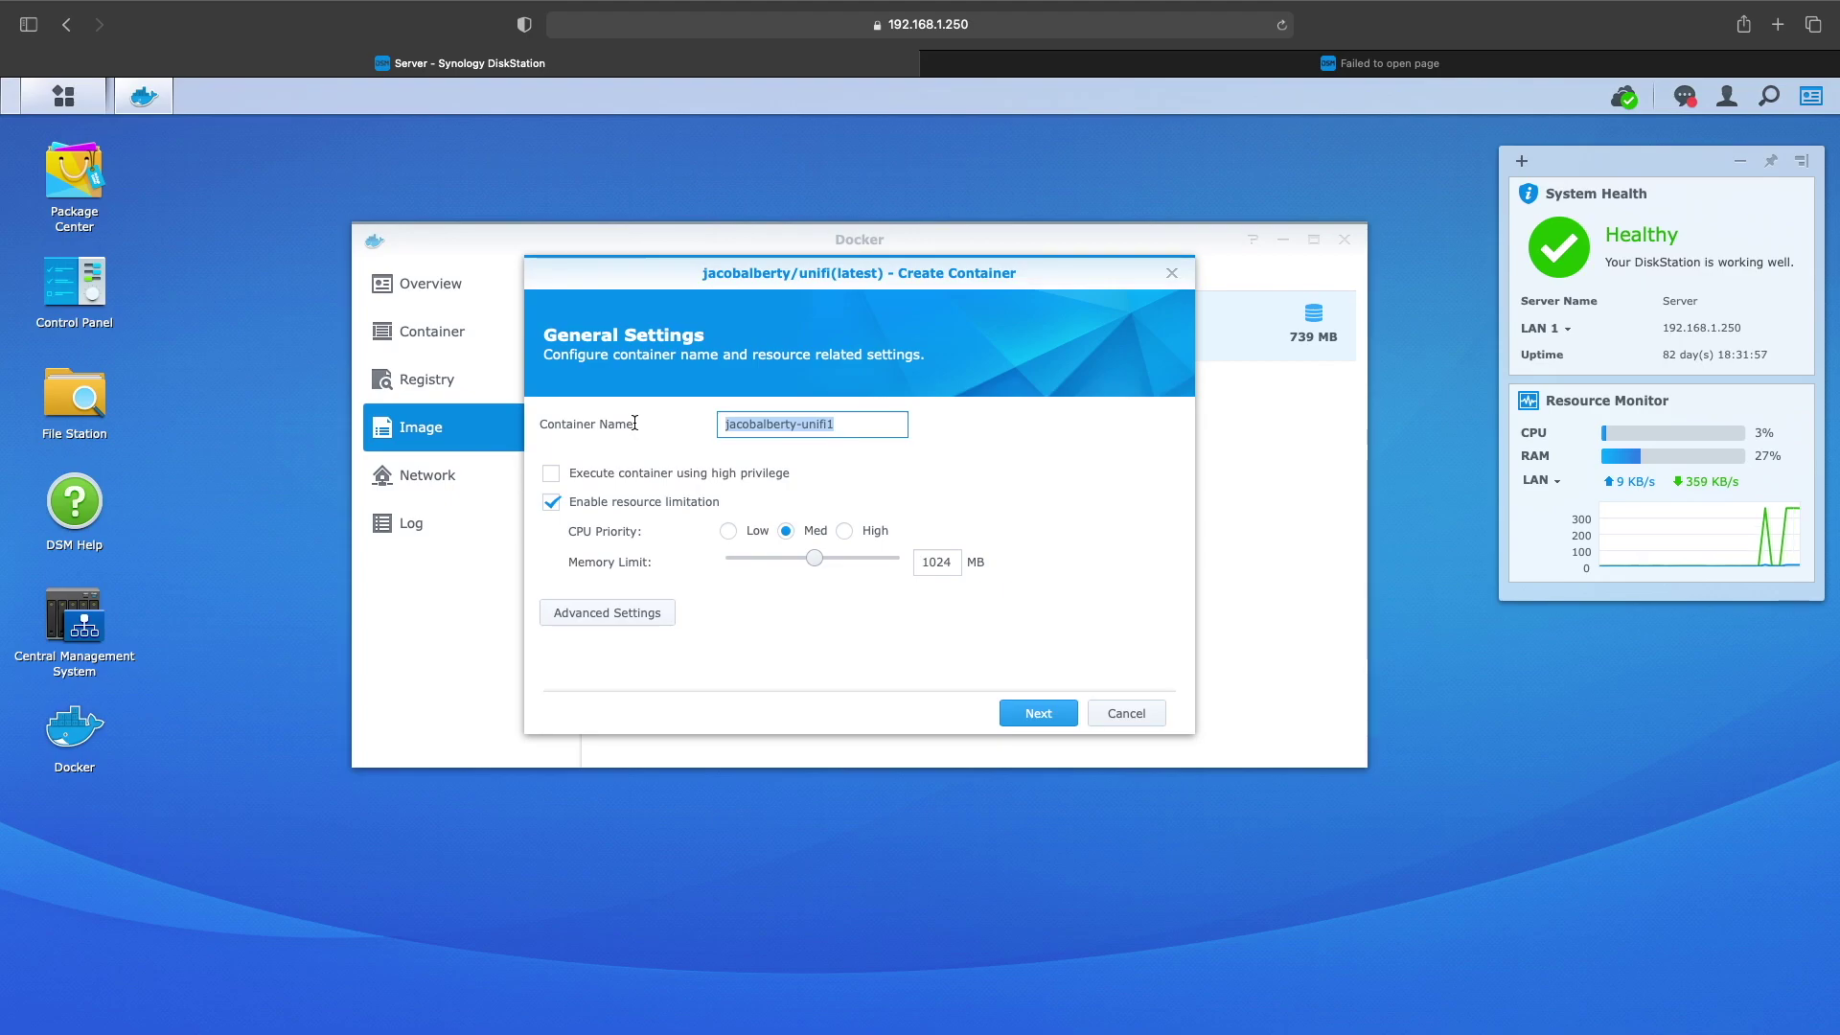
{"action": "type", "text": "Unif"}
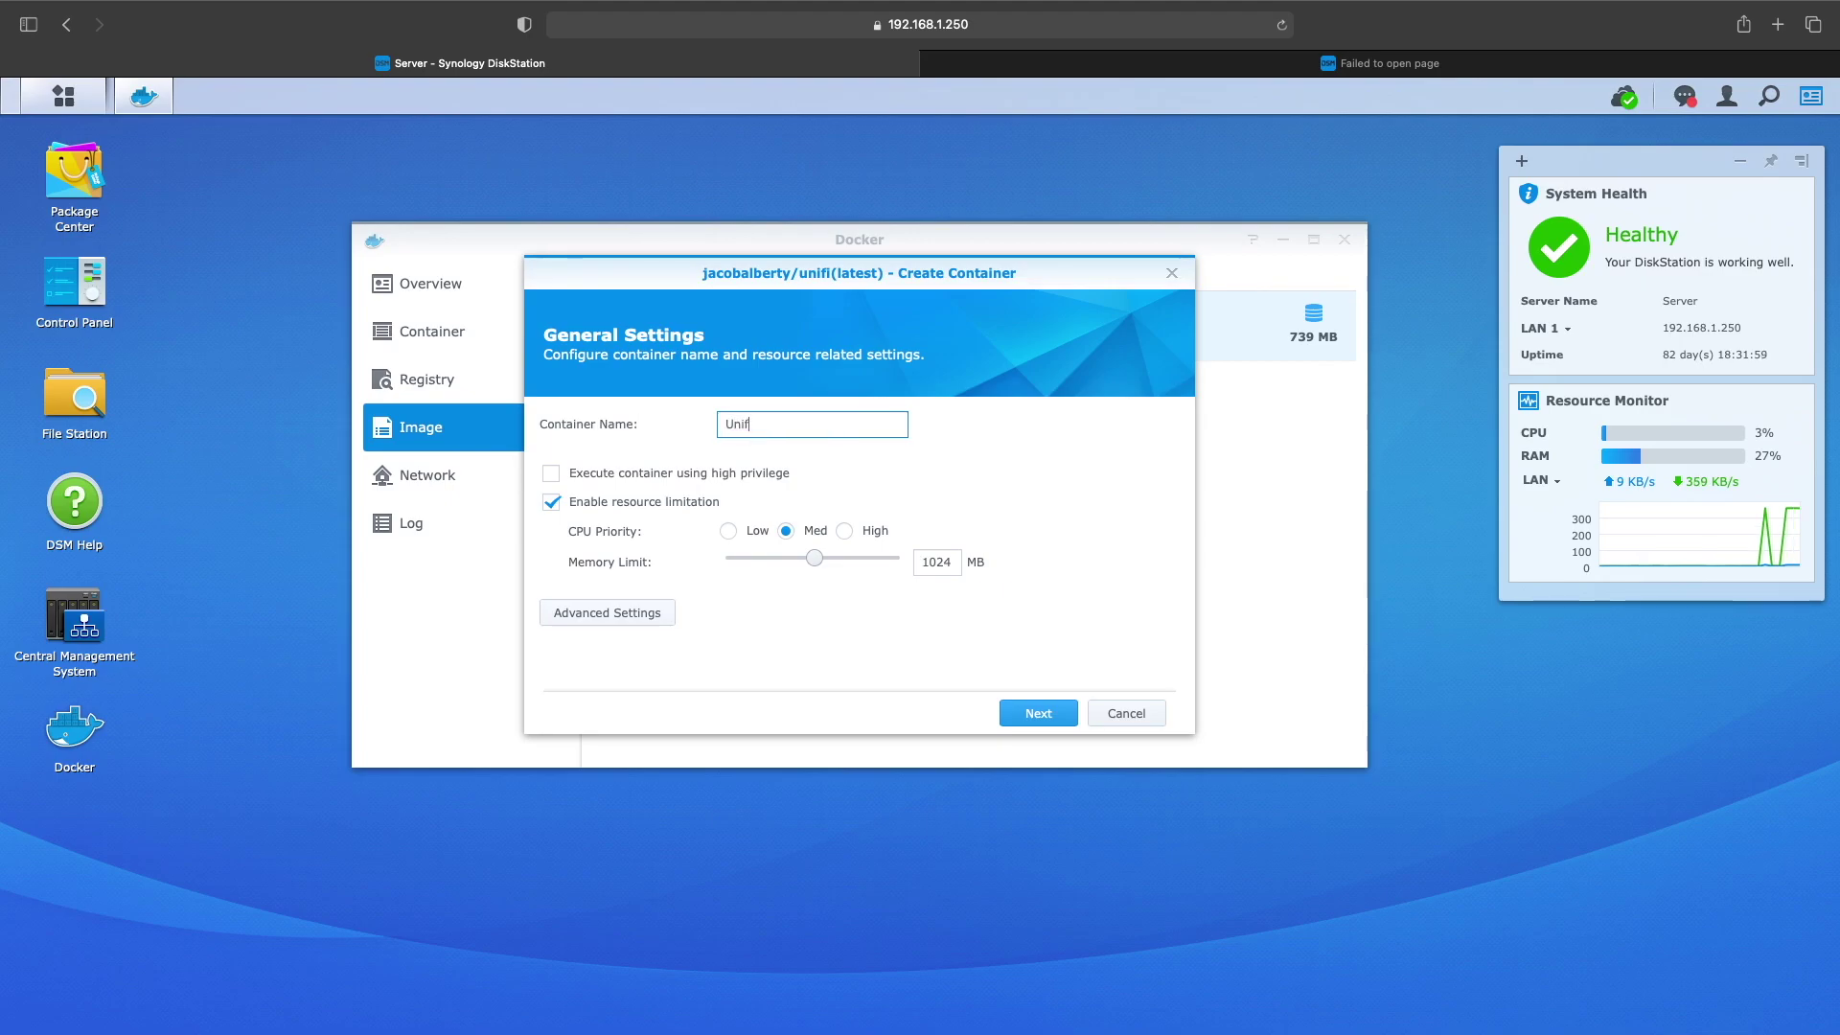
{"action": "type", "text": "i-Controller"}
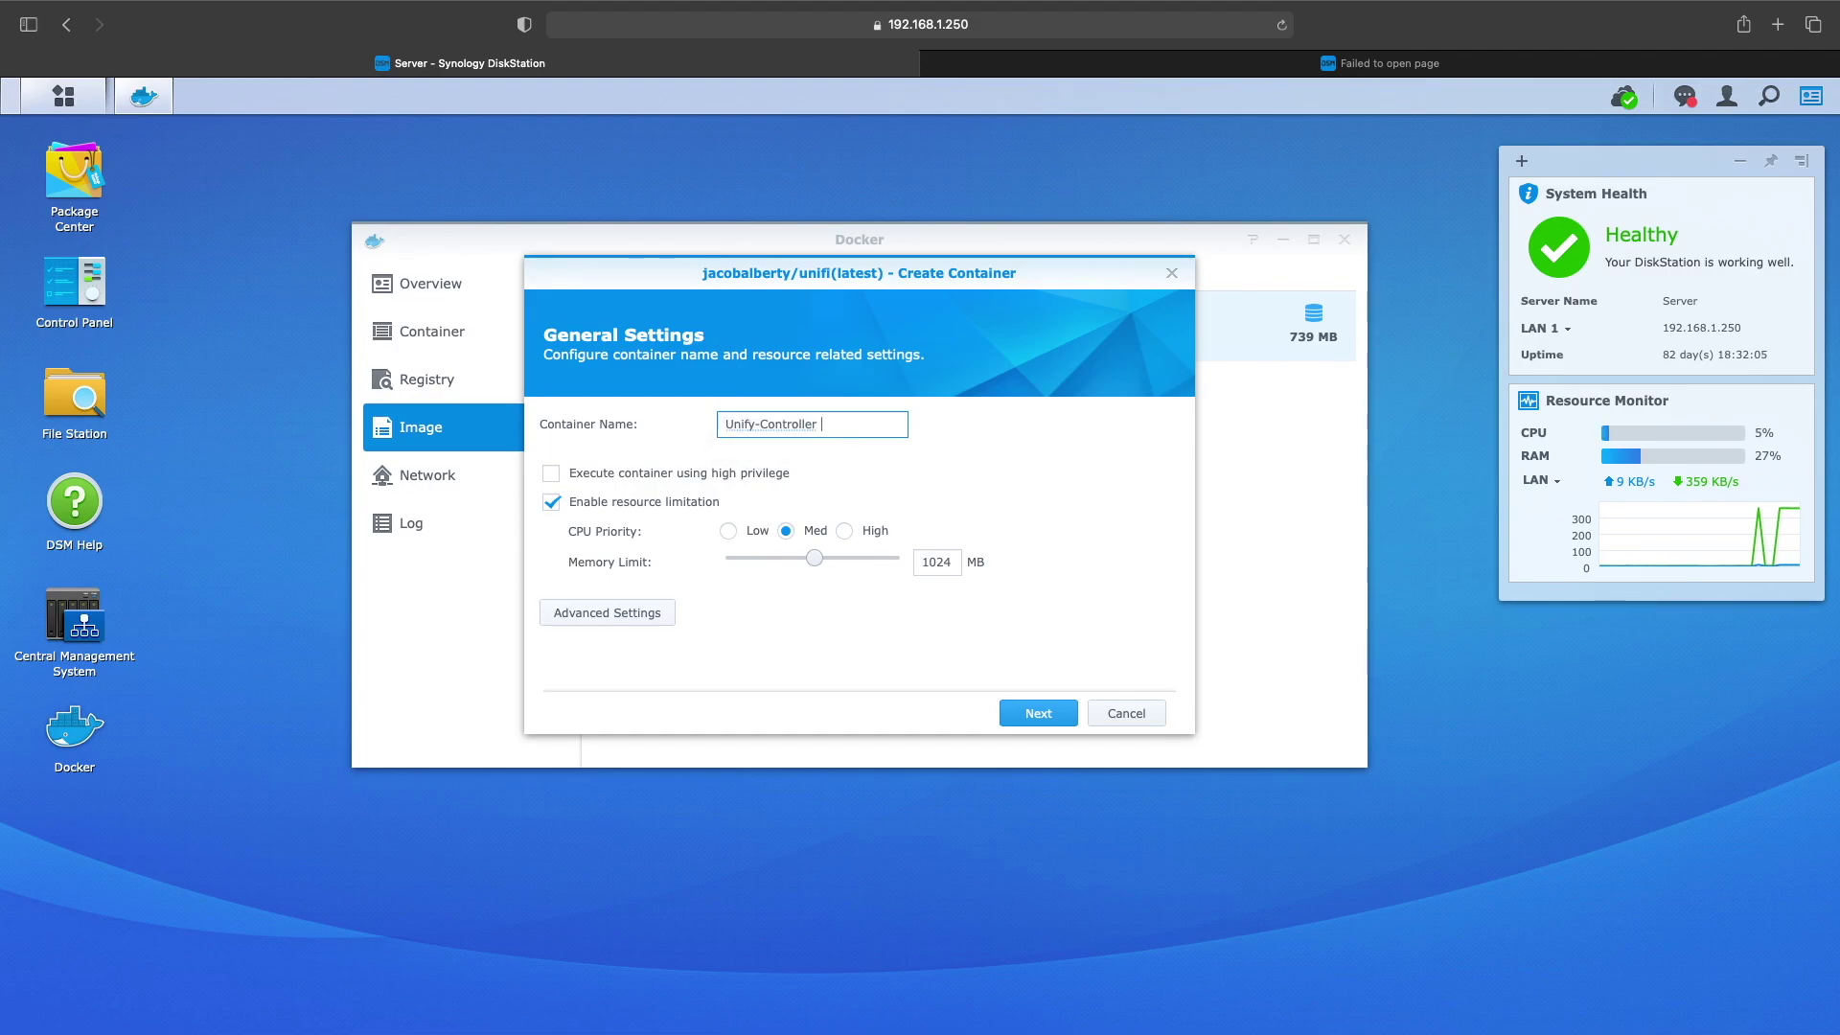
{"action": "key", "text": "BackSpace"}
{"action": "key", "text": "BackSpace"}
{"action": "key", "text": "BackSpace"}
{"action": "key", "text": "BackSpace"}
{"action": "key", "text": "BackSpace"}
{"action": "key", "text": "BackSpace"}
{"action": "key", "text": "BackSpace"}
{"action": "key", "text": "BackSpace"}
{"action": "key", "text": "BackSpace"}
{"action": "key", "text": "BackSpace"}
{"action": "key", "text": "BackSpace"}
{"action": "key", "text": "BackSpace"}
{"action": "key", "text": "BackSpace"}
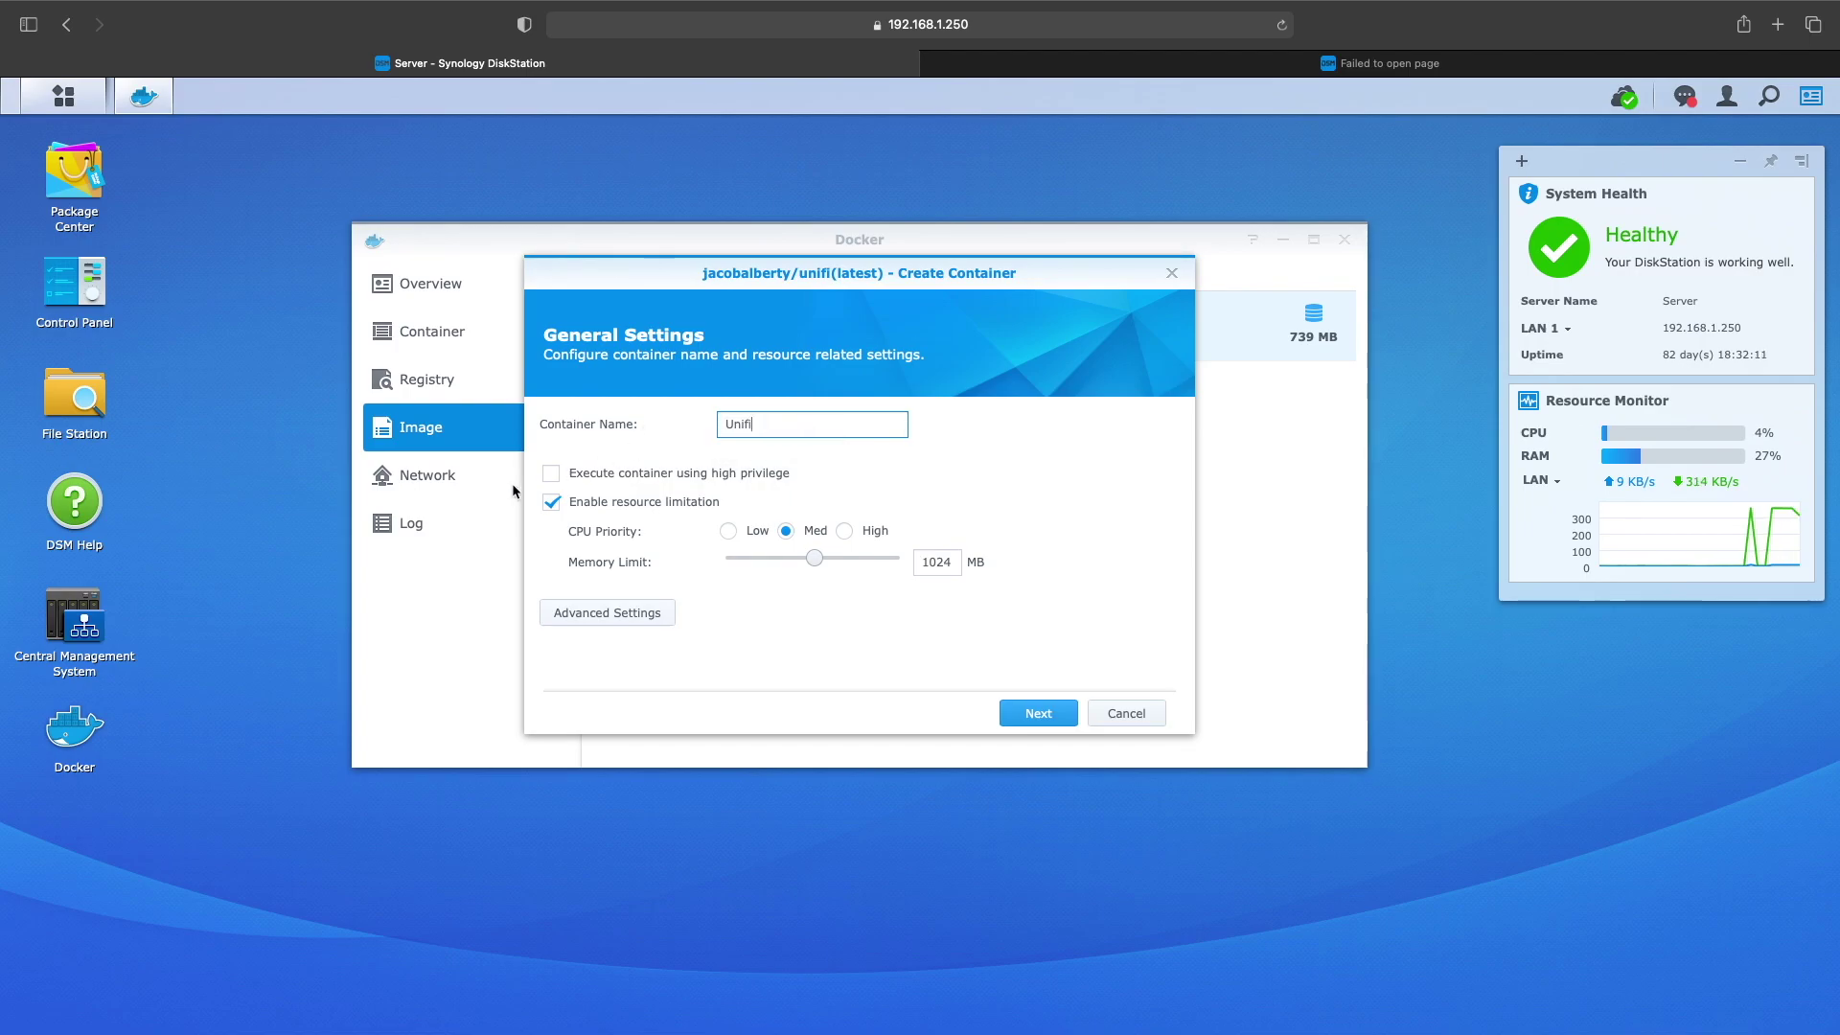
{"action": "left_click", "coordinate": [591, 610]}
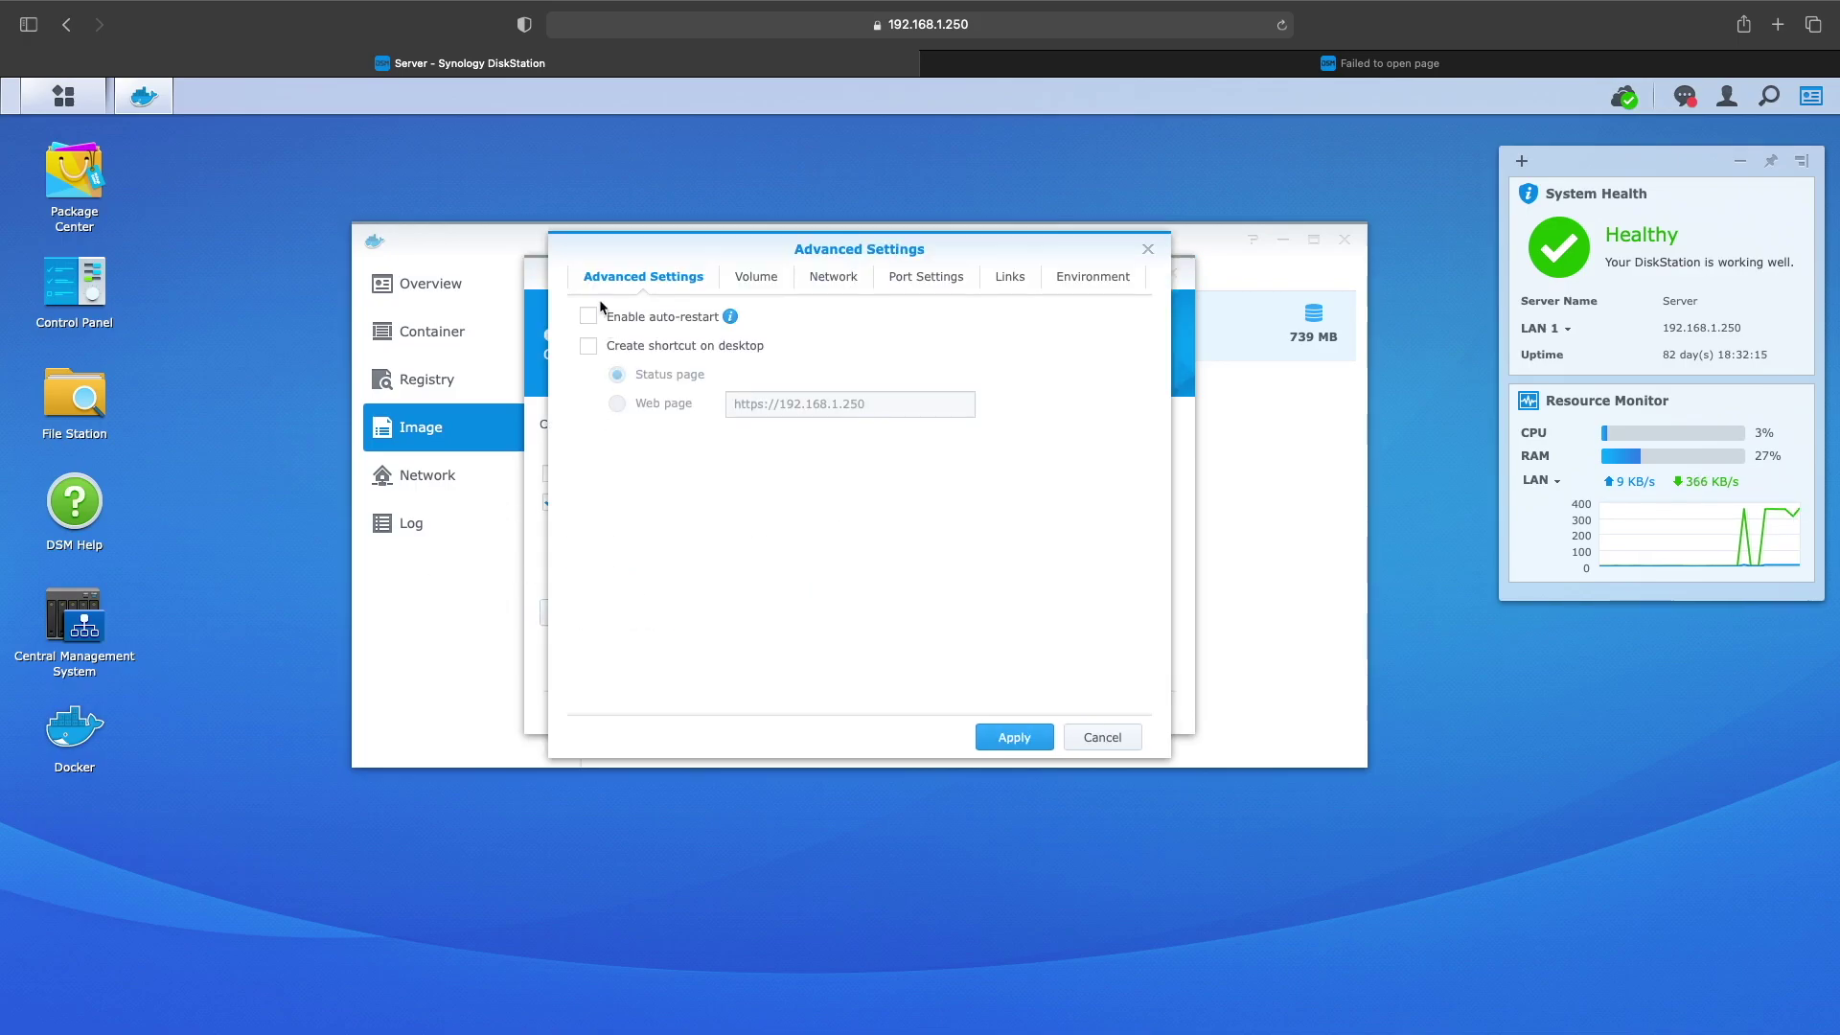
- Enable auto-restart and mount the docker/Unifi shared folder at /unifi
{"action": "left_click", "coordinate": [593, 316]}
{"action": "left_click", "coordinate": [771, 282]}
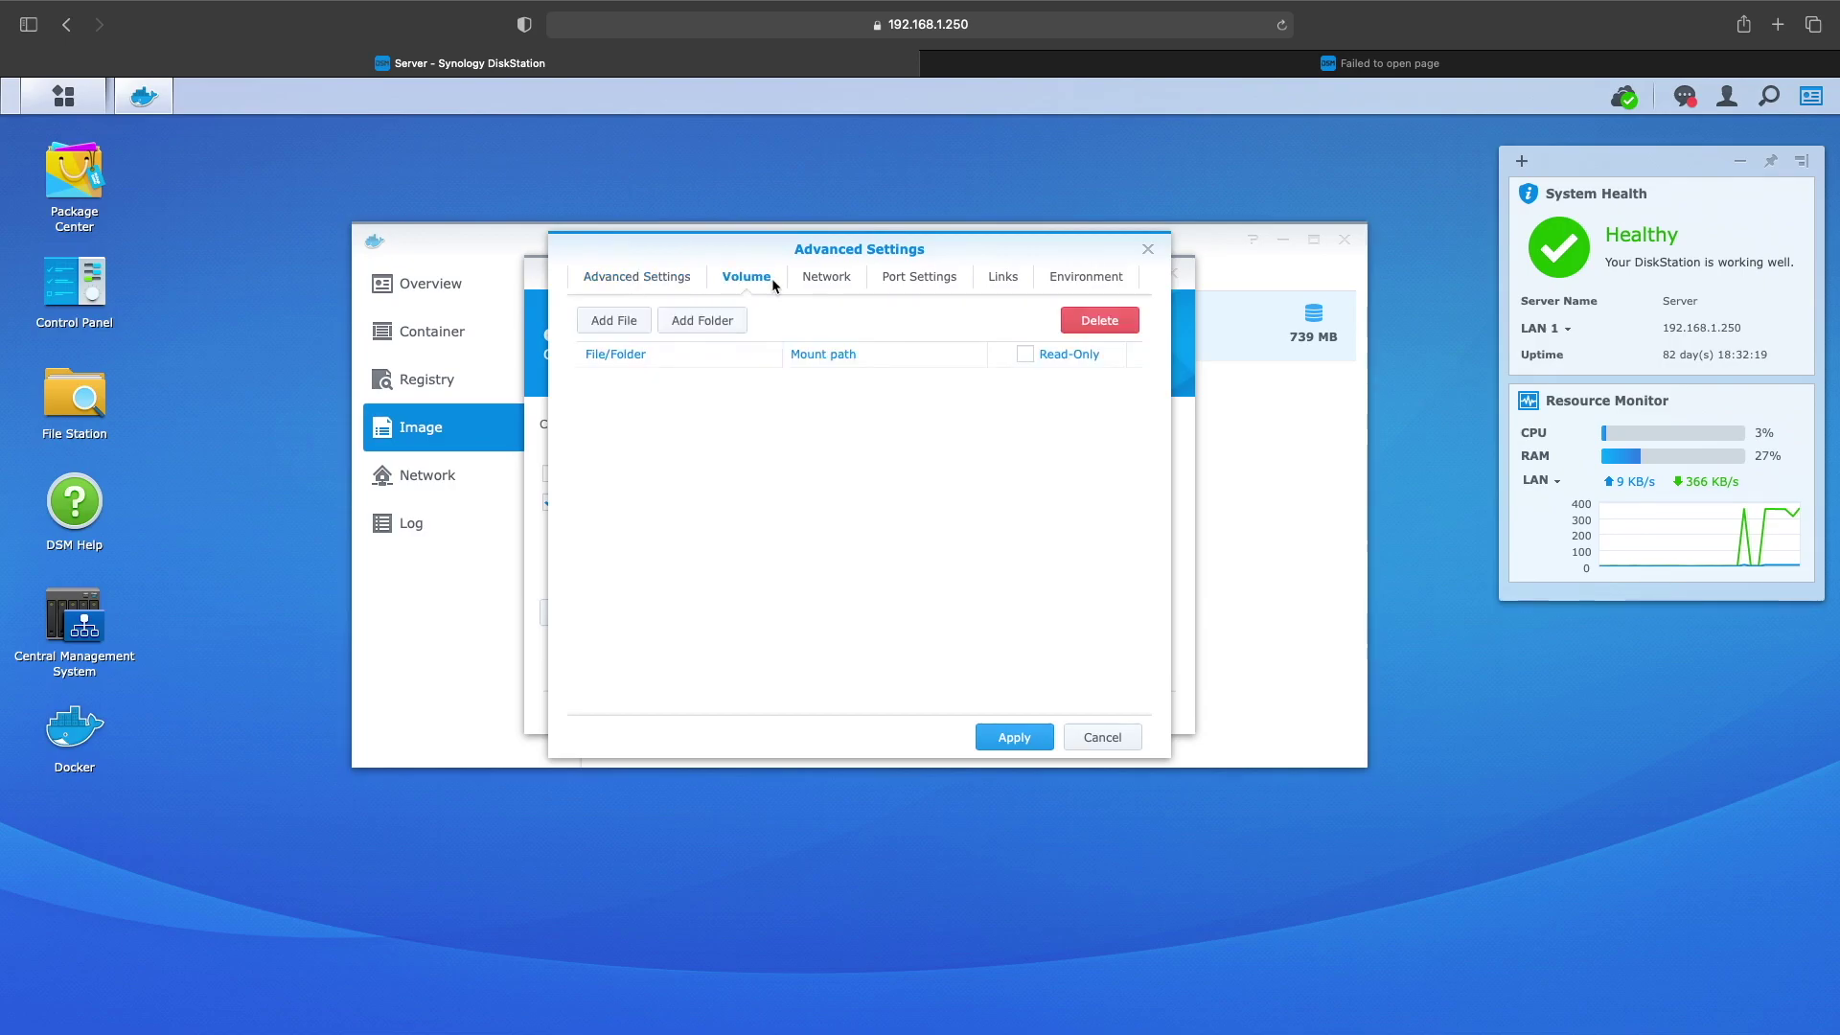
{"action": "left_click", "coordinate": [703, 321]}
{"action": "left_click", "coordinate": [671, 363]}
{"action": "left_click", "coordinate": [709, 390]}
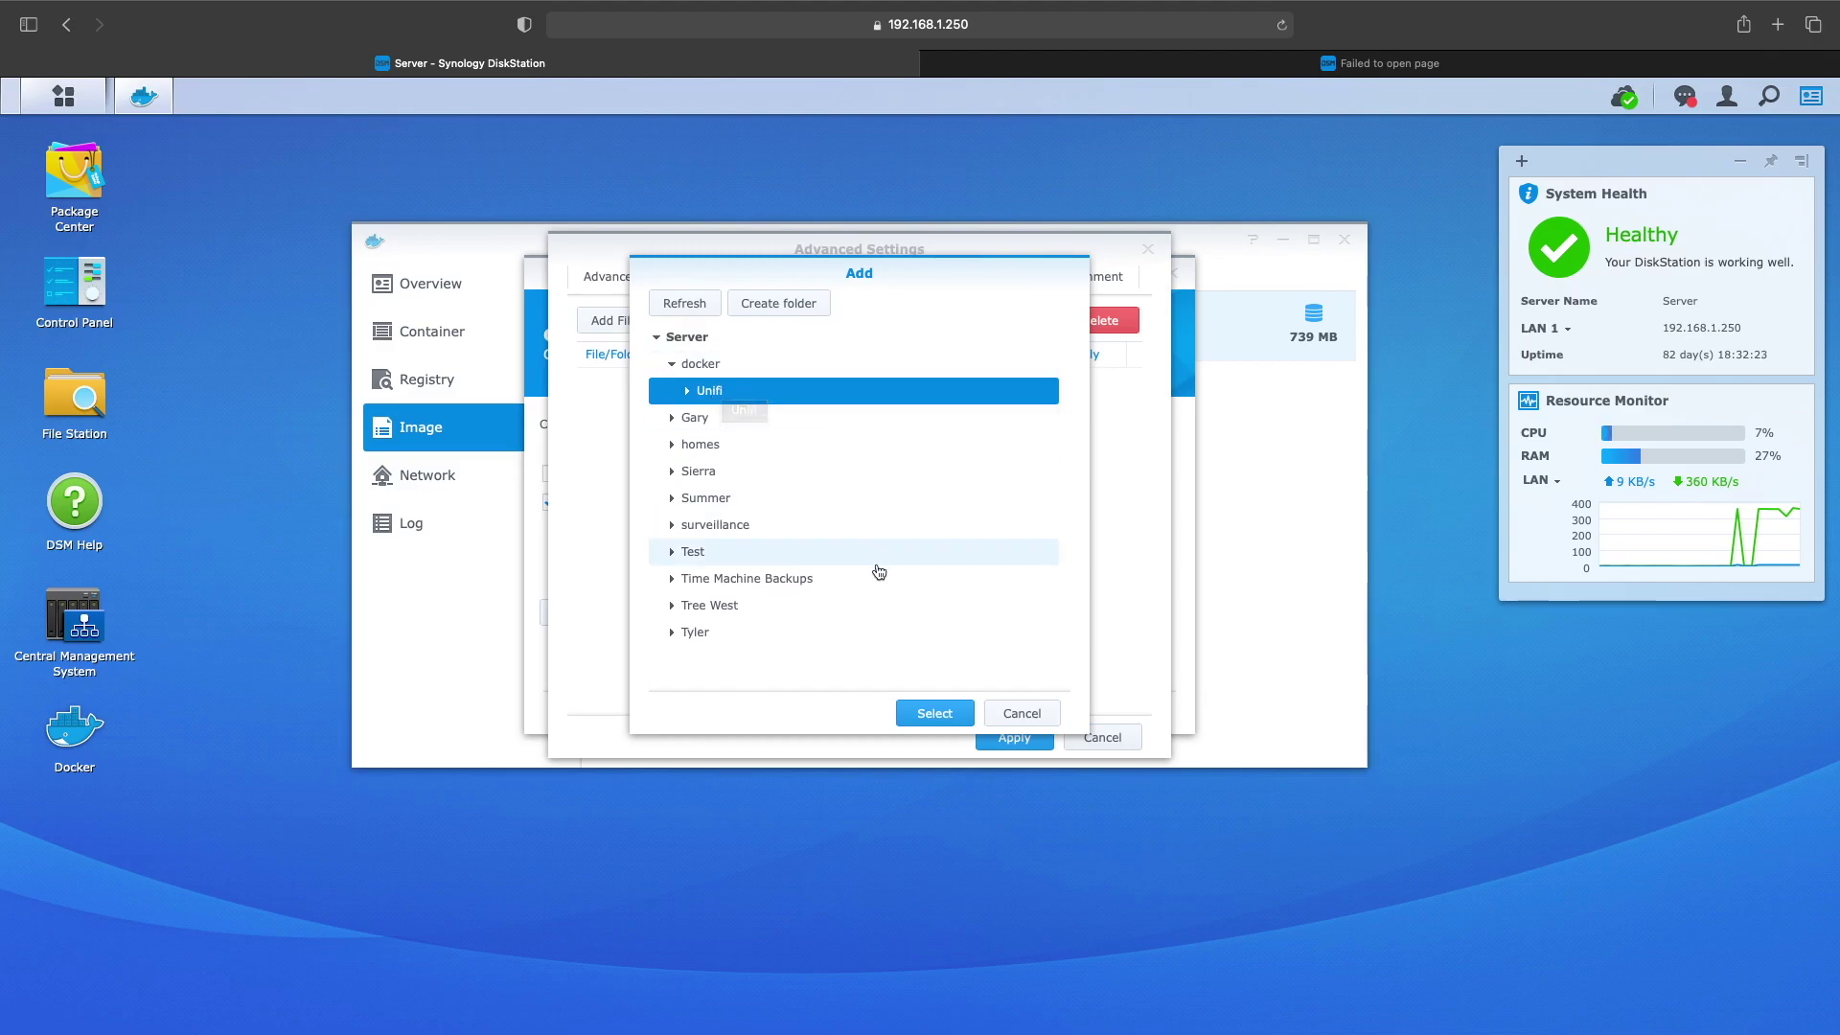
{"action": "left_click", "coordinate": [934, 713]}
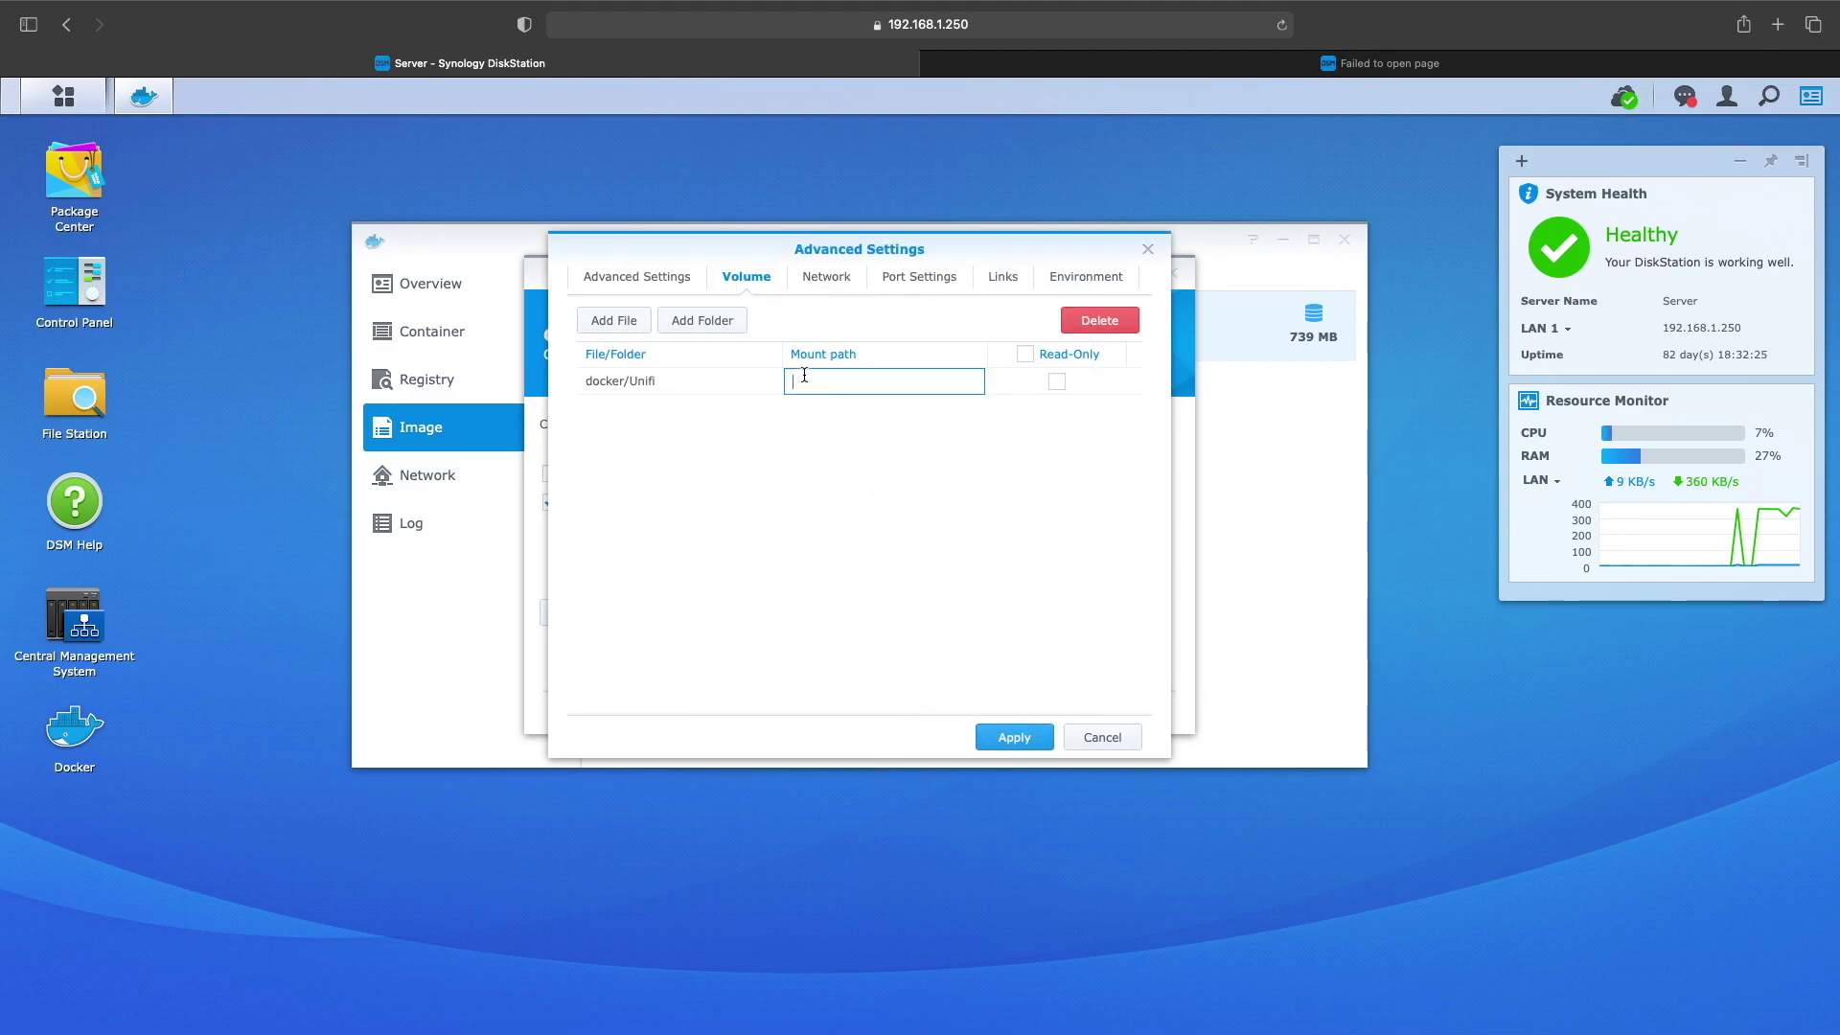
{"action": "type", "text": "/var/l"}
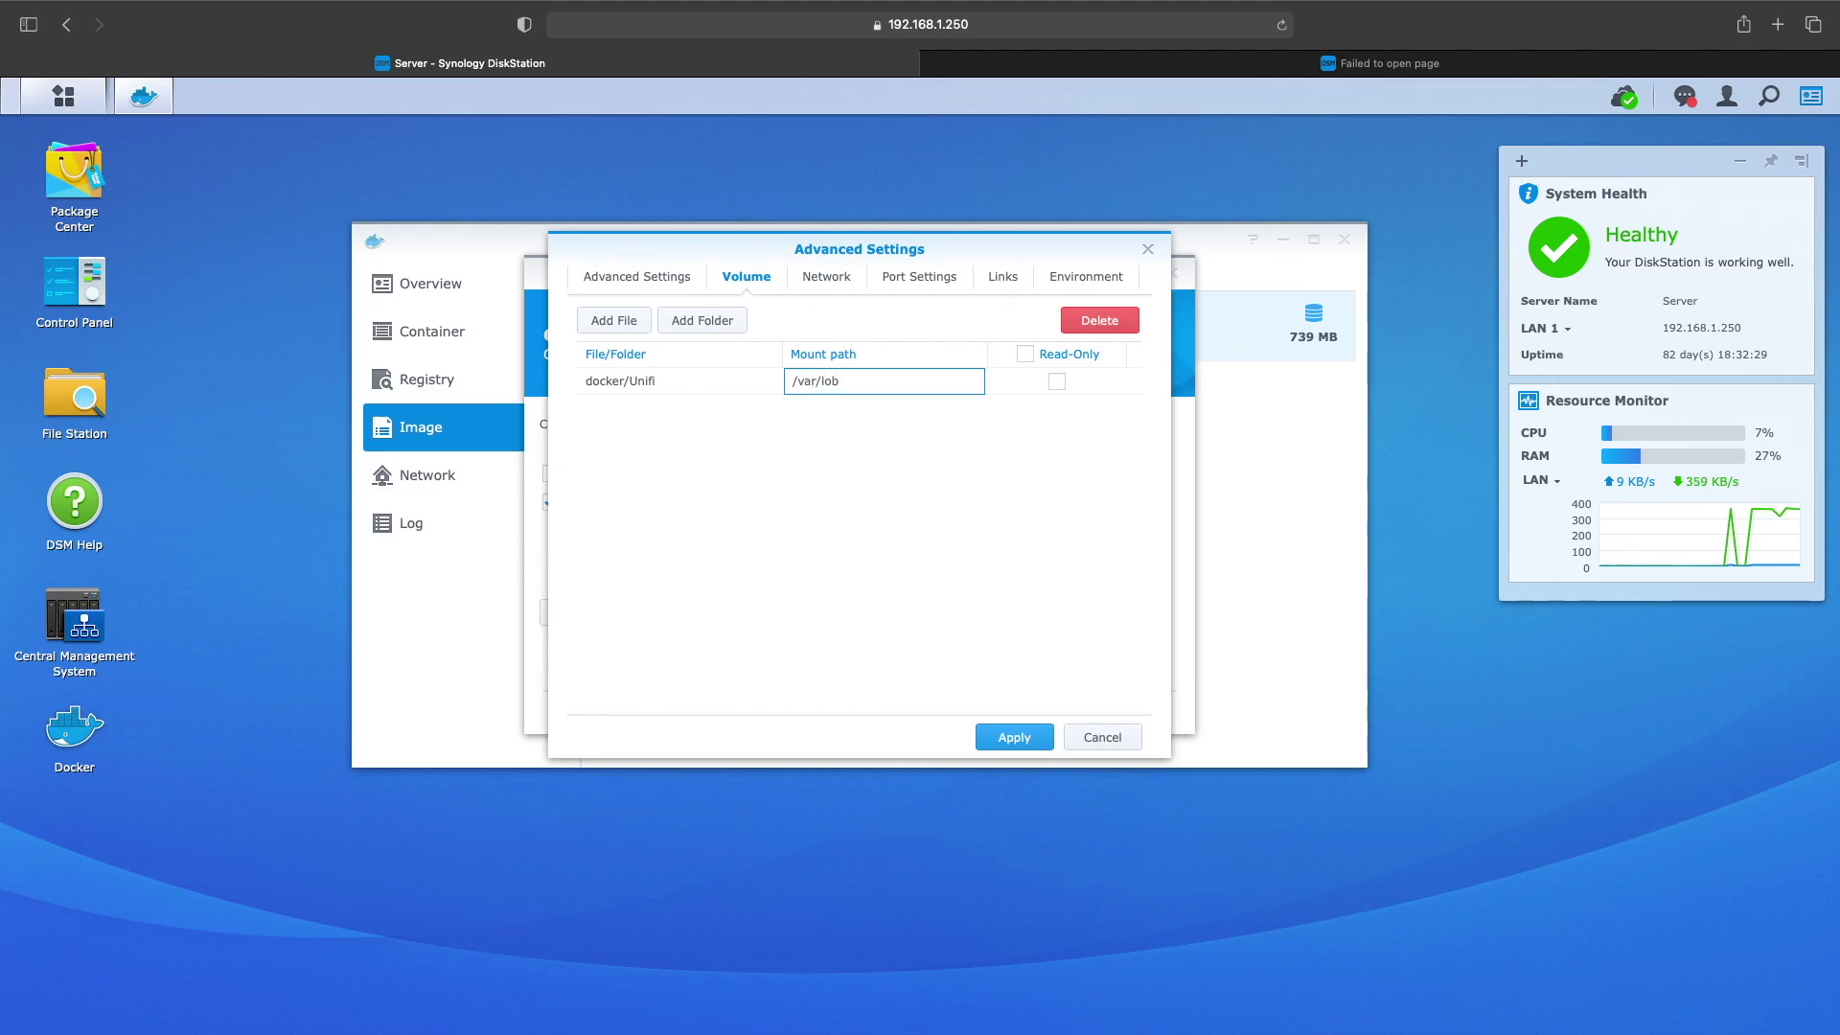
{"action": "type", "text": "ib/unifi"}
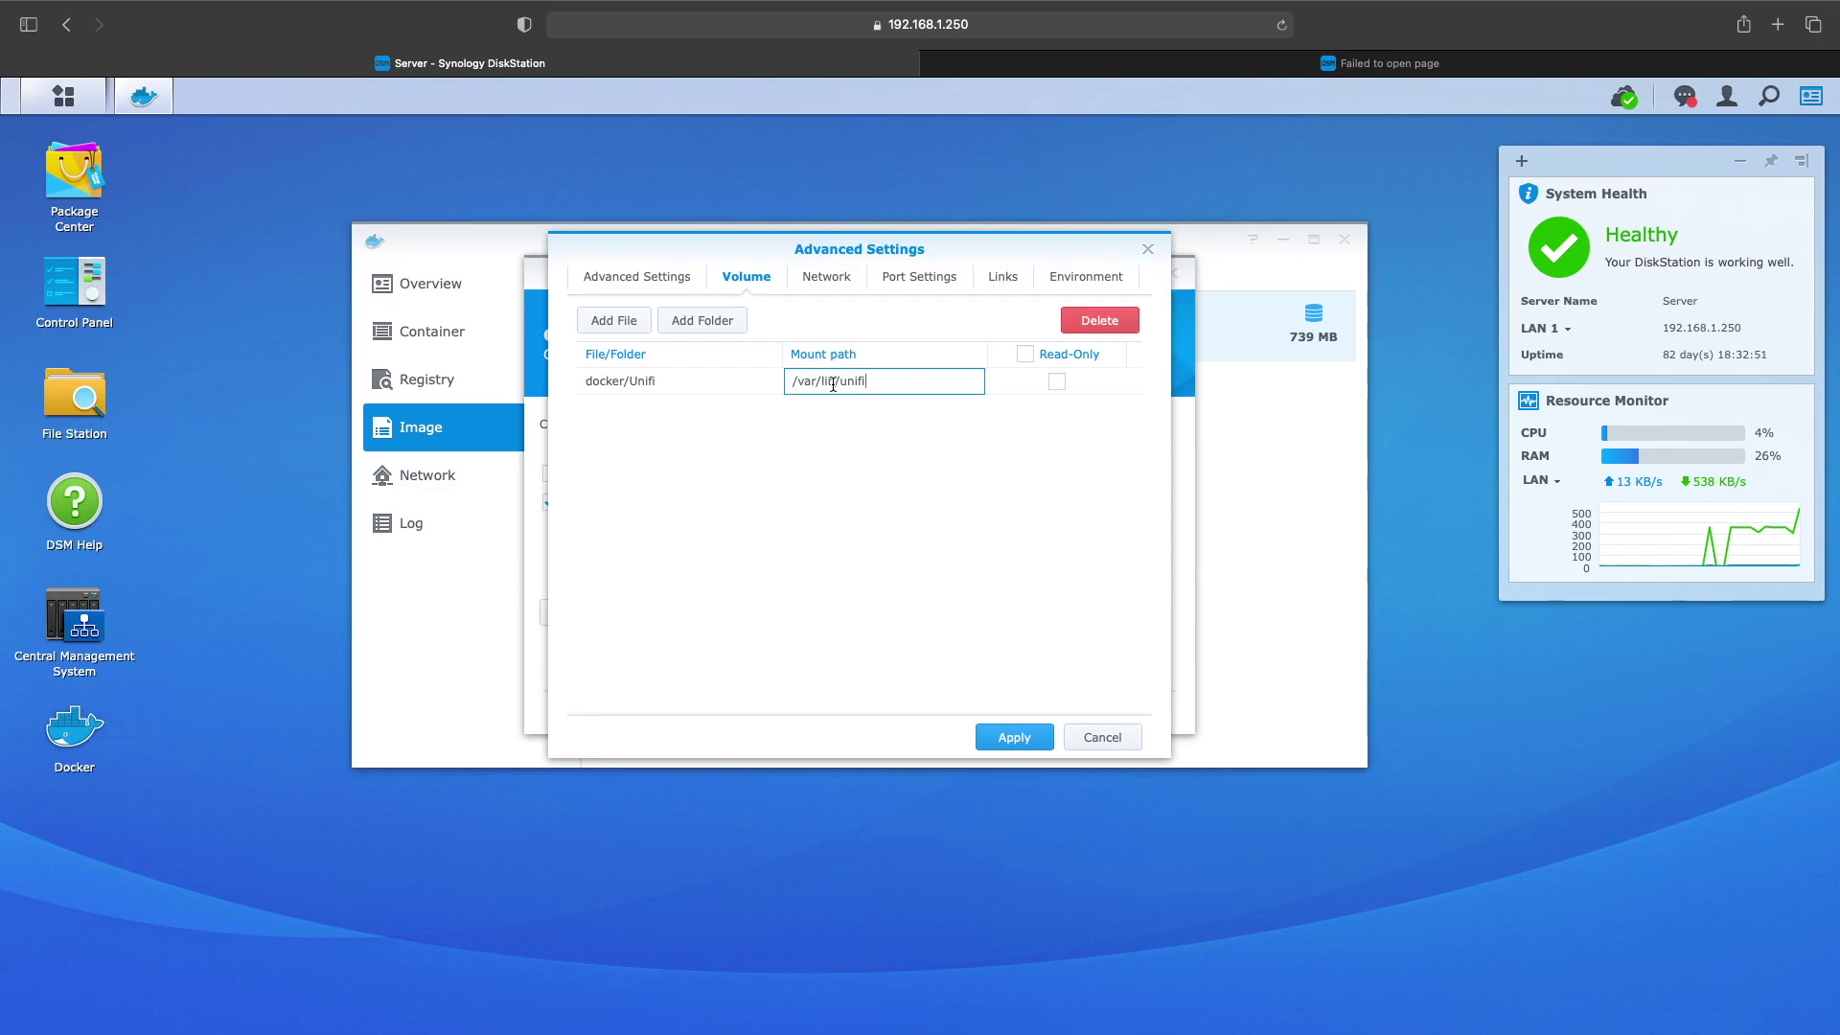
{"action": "left_click_drag", "start_coordinate": [840, 384], "coordinate": [707, 362]}
{"action": "type", "text": "/"}
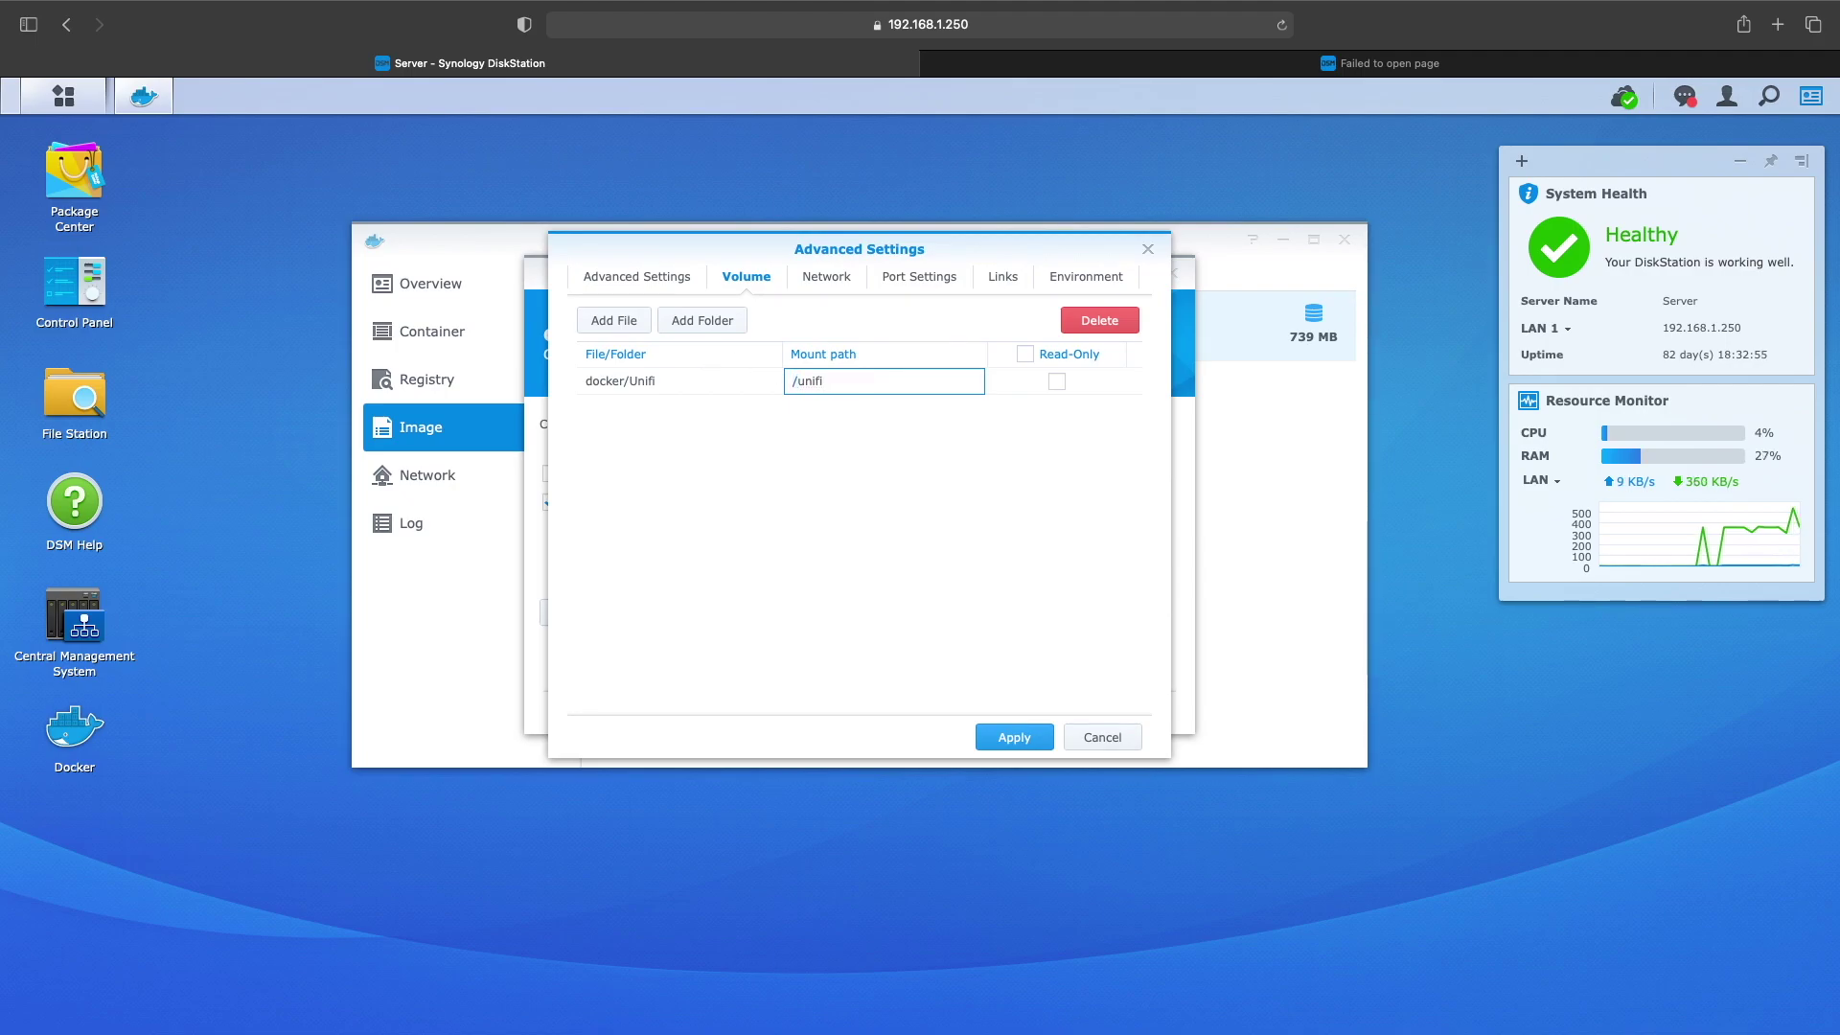
{"action": "left_click", "coordinate": [1012, 737]}
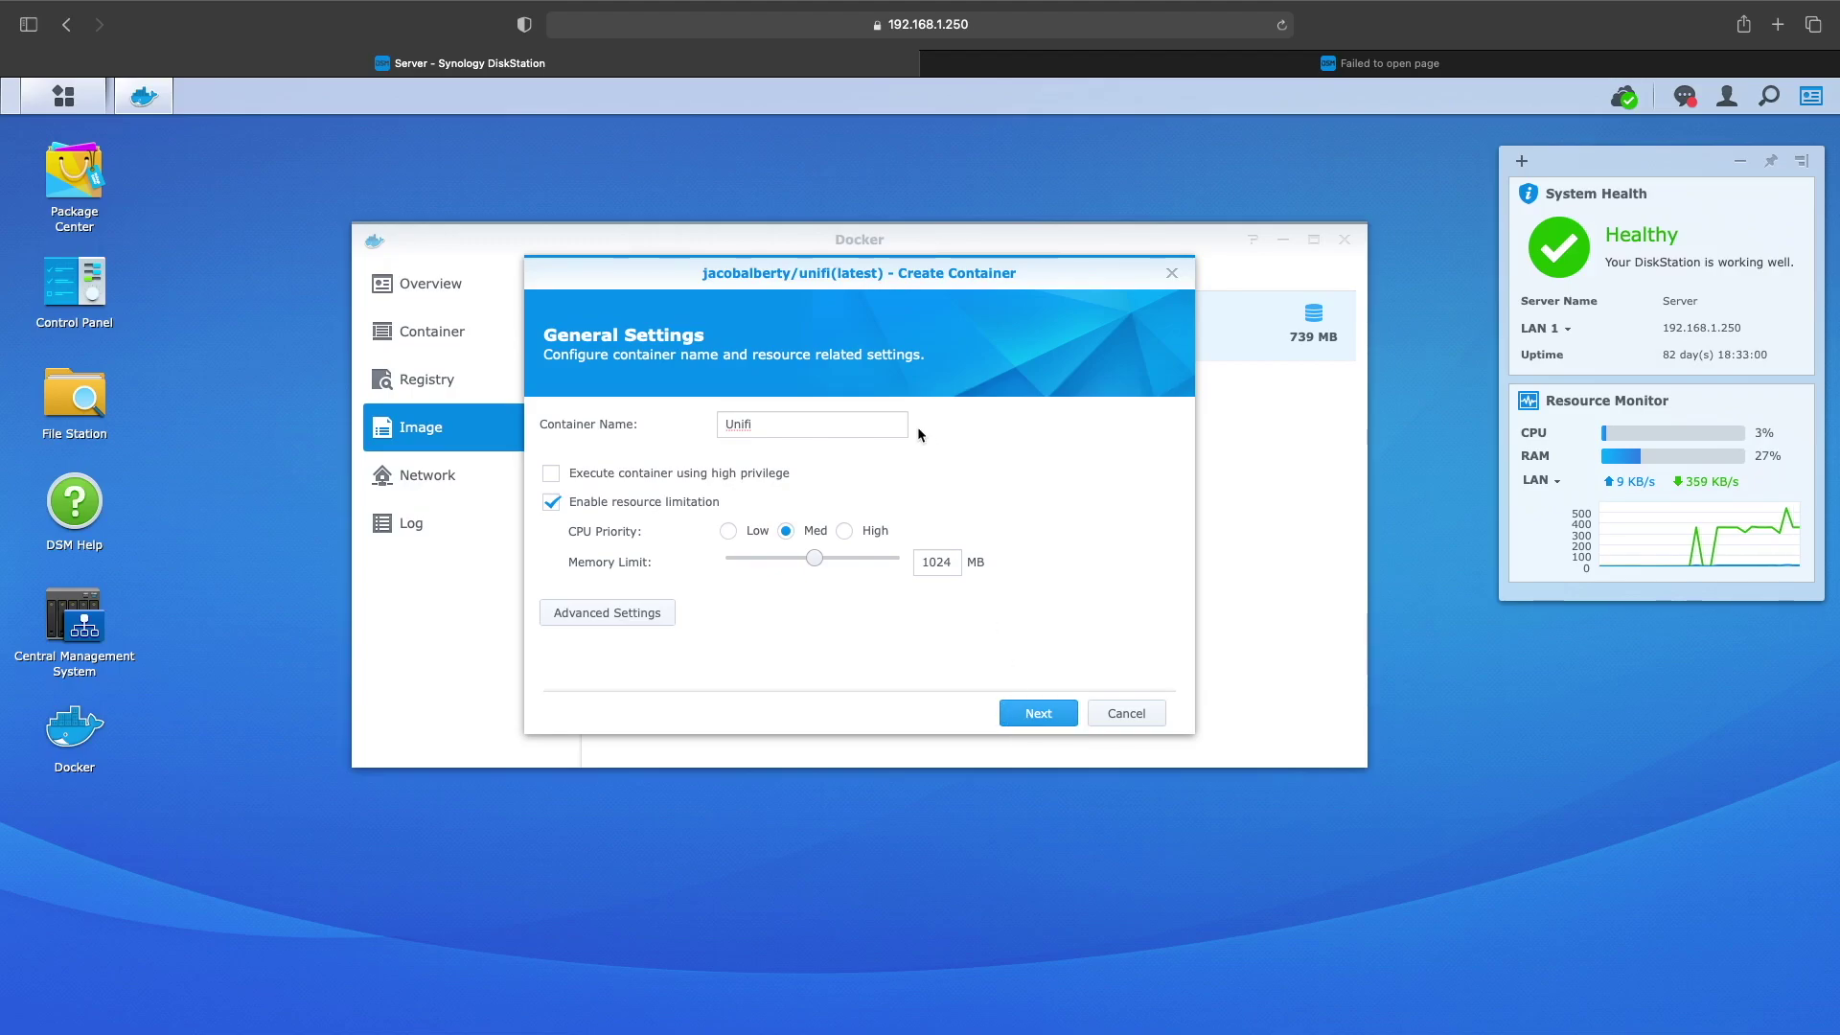
- Make the container use the same network as the Docker host
{"action": "left_click", "coordinate": [607, 612]}
{"action": "left_click", "coordinate": [823, 277]}
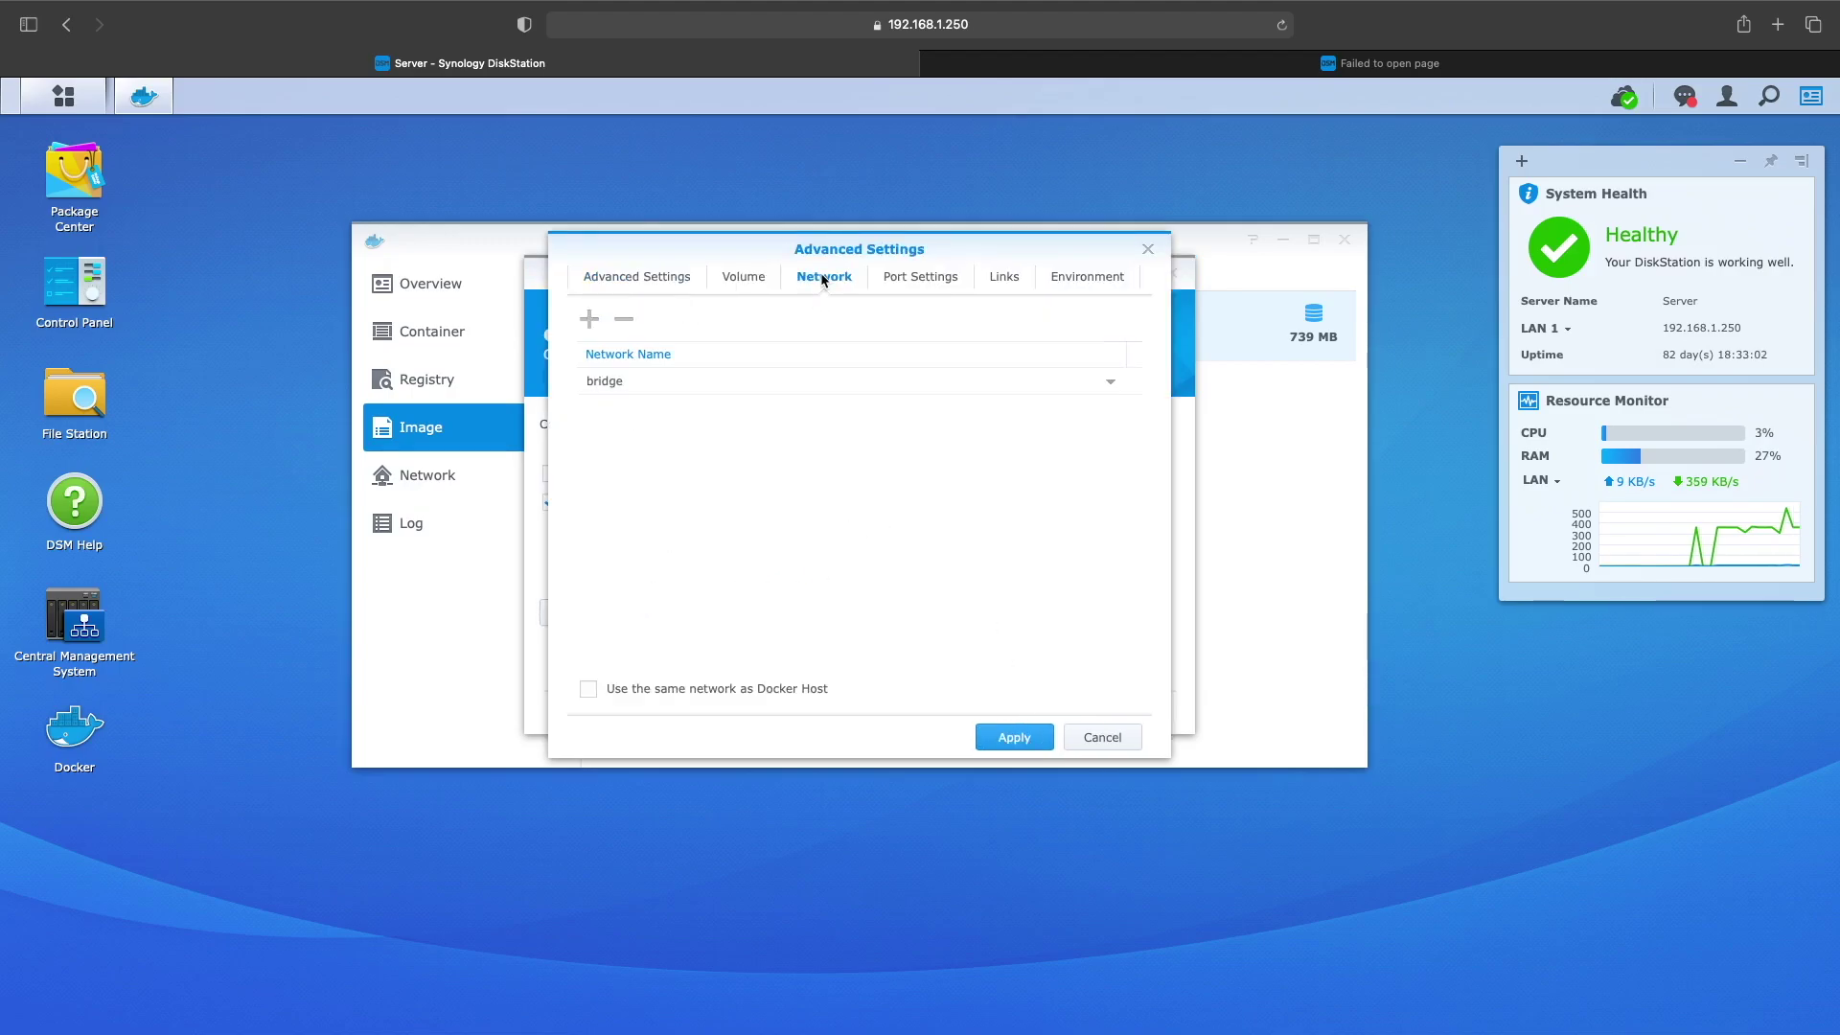
{"action": "left_click", "coordinate": [588, 690]}
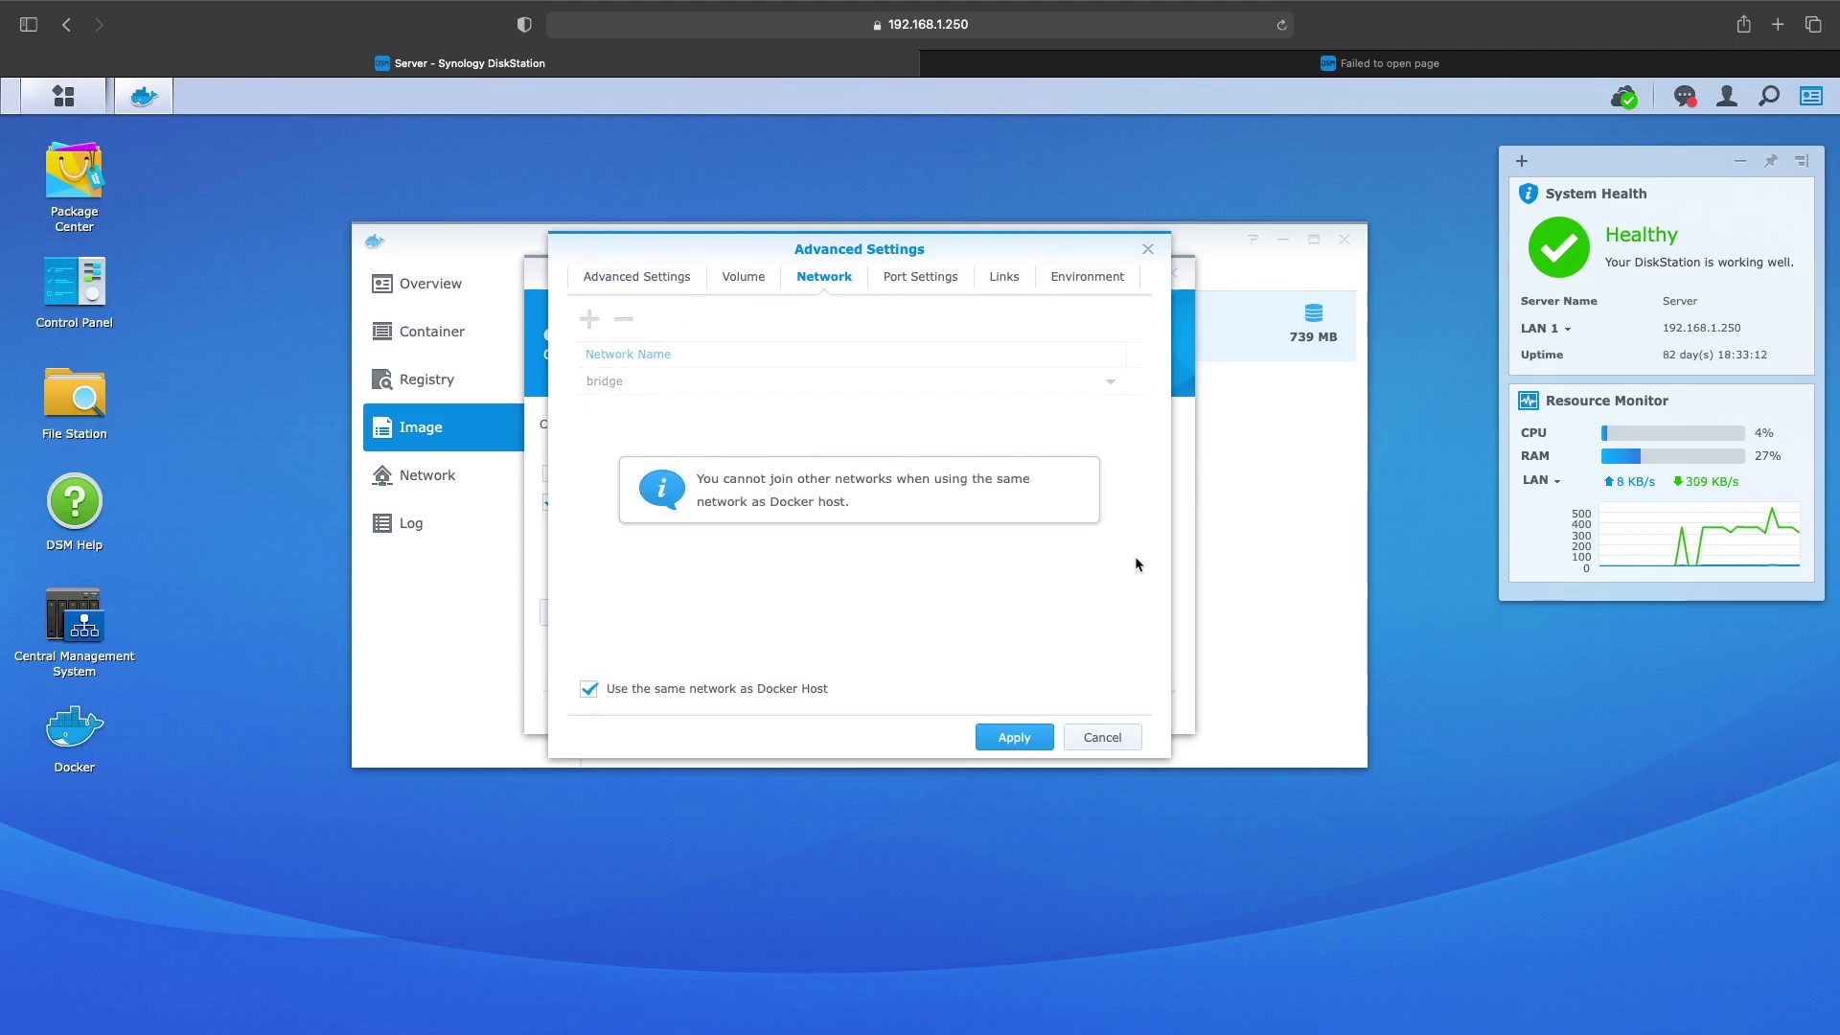
- Set environment variables BIND_PRIV and RUNAS_UID0 to false and save the settings
{"action": "left_click", "coordinate": [1106, 285]}
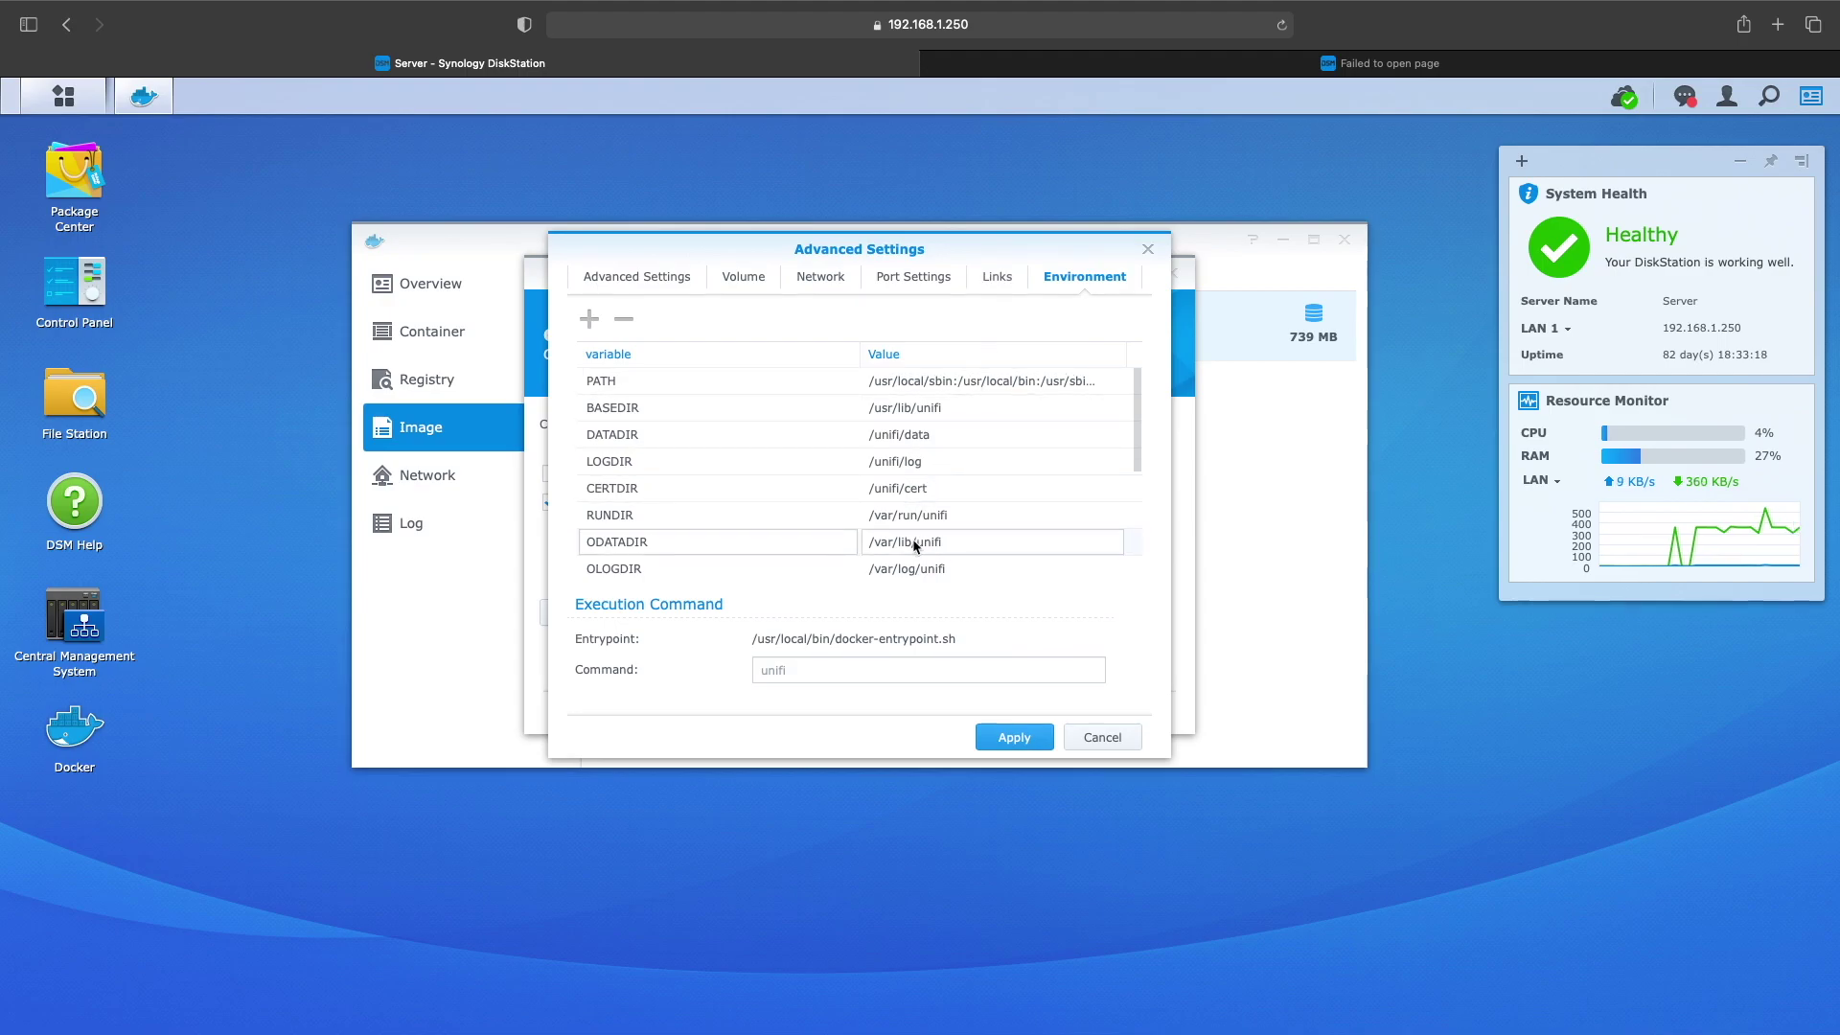
{"action": "scroll", "coordinate": [954, 512], "scroll_direction": "down", "scroll_amount": 3}
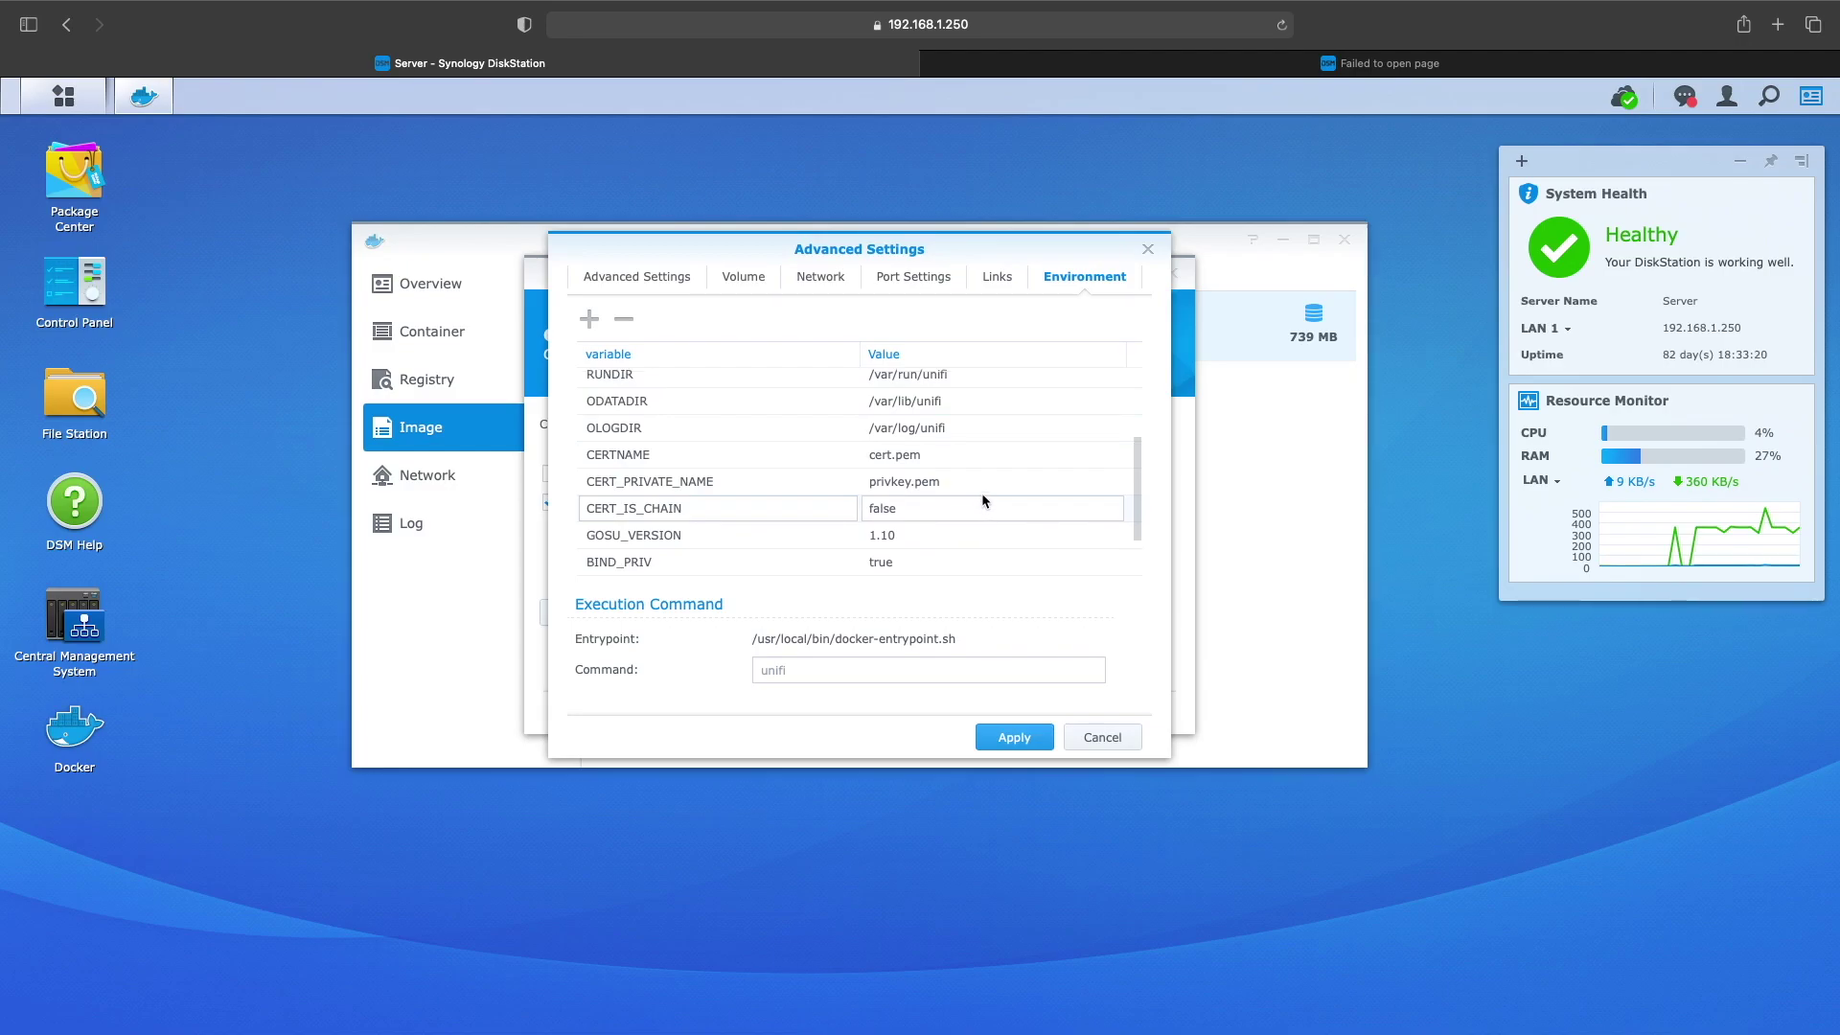
{"action": "scroll", "coordinate": [969, 414], "scroll_direction": "up", "scroll_amount": 1}
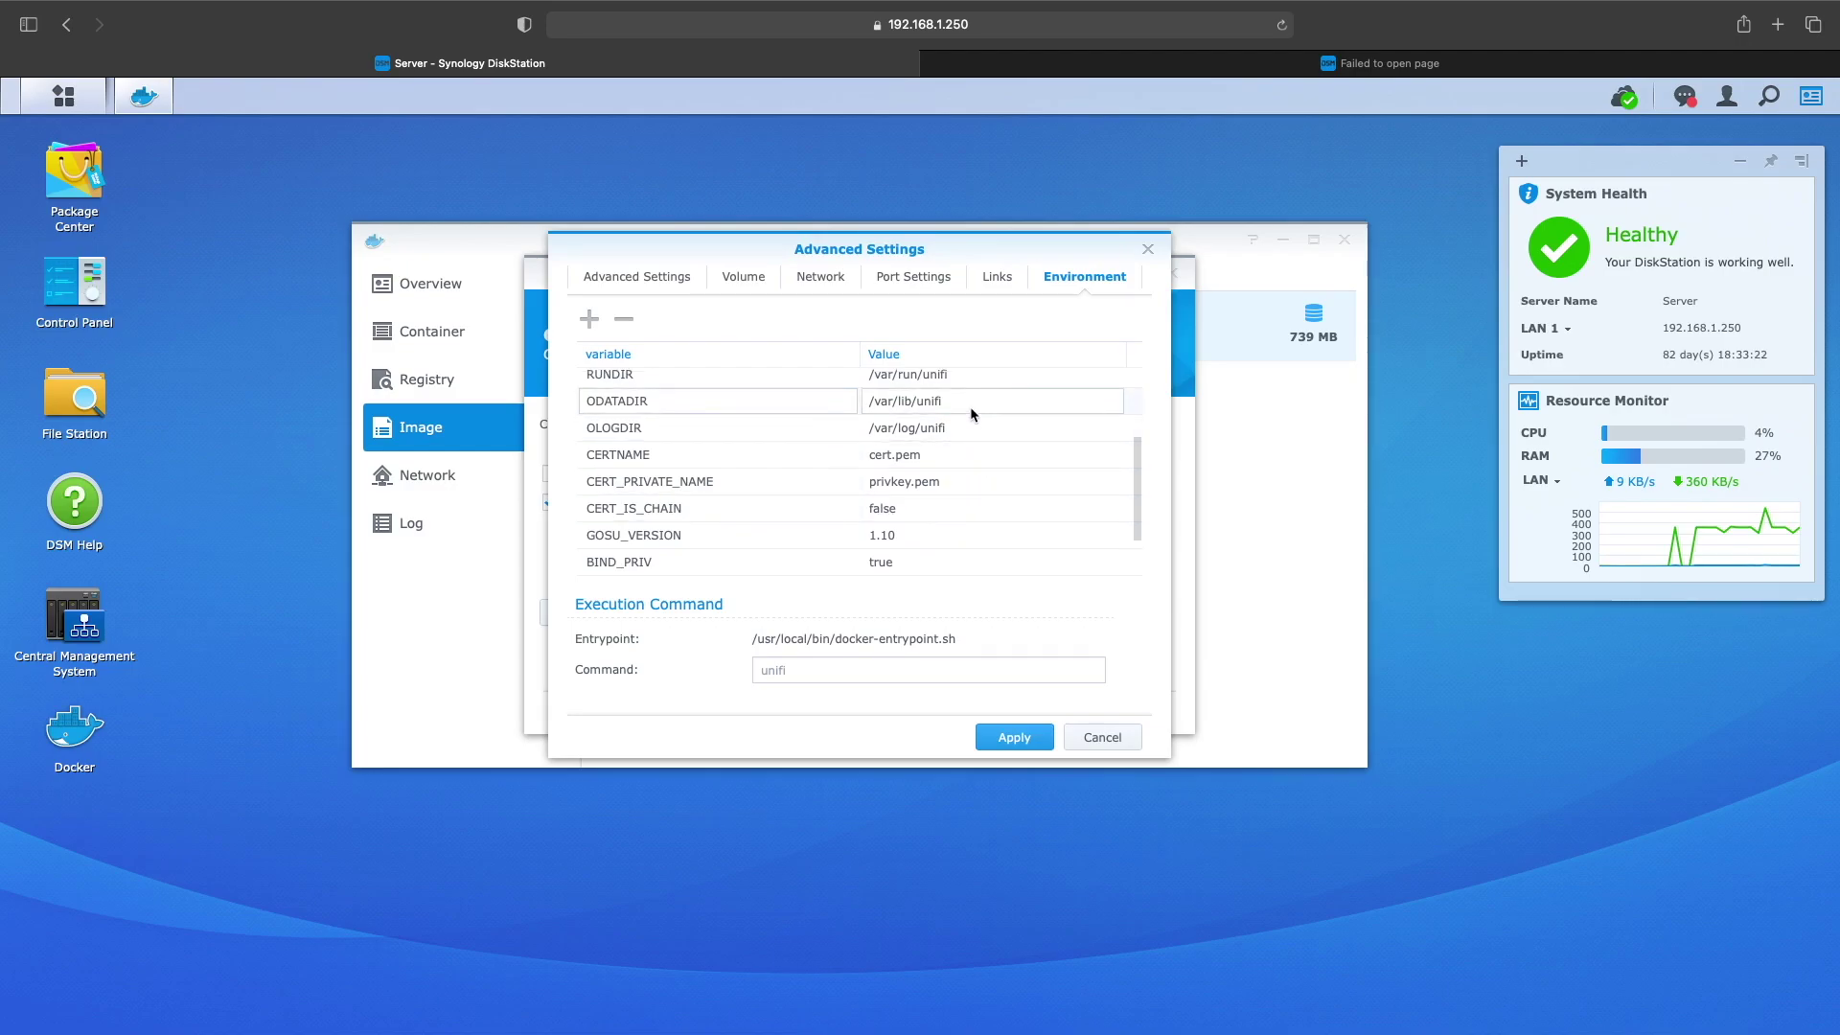
{"action": "scroll", "coordinate": [987, 476], "scroll_direction": "down", "scroll_amount": 1}
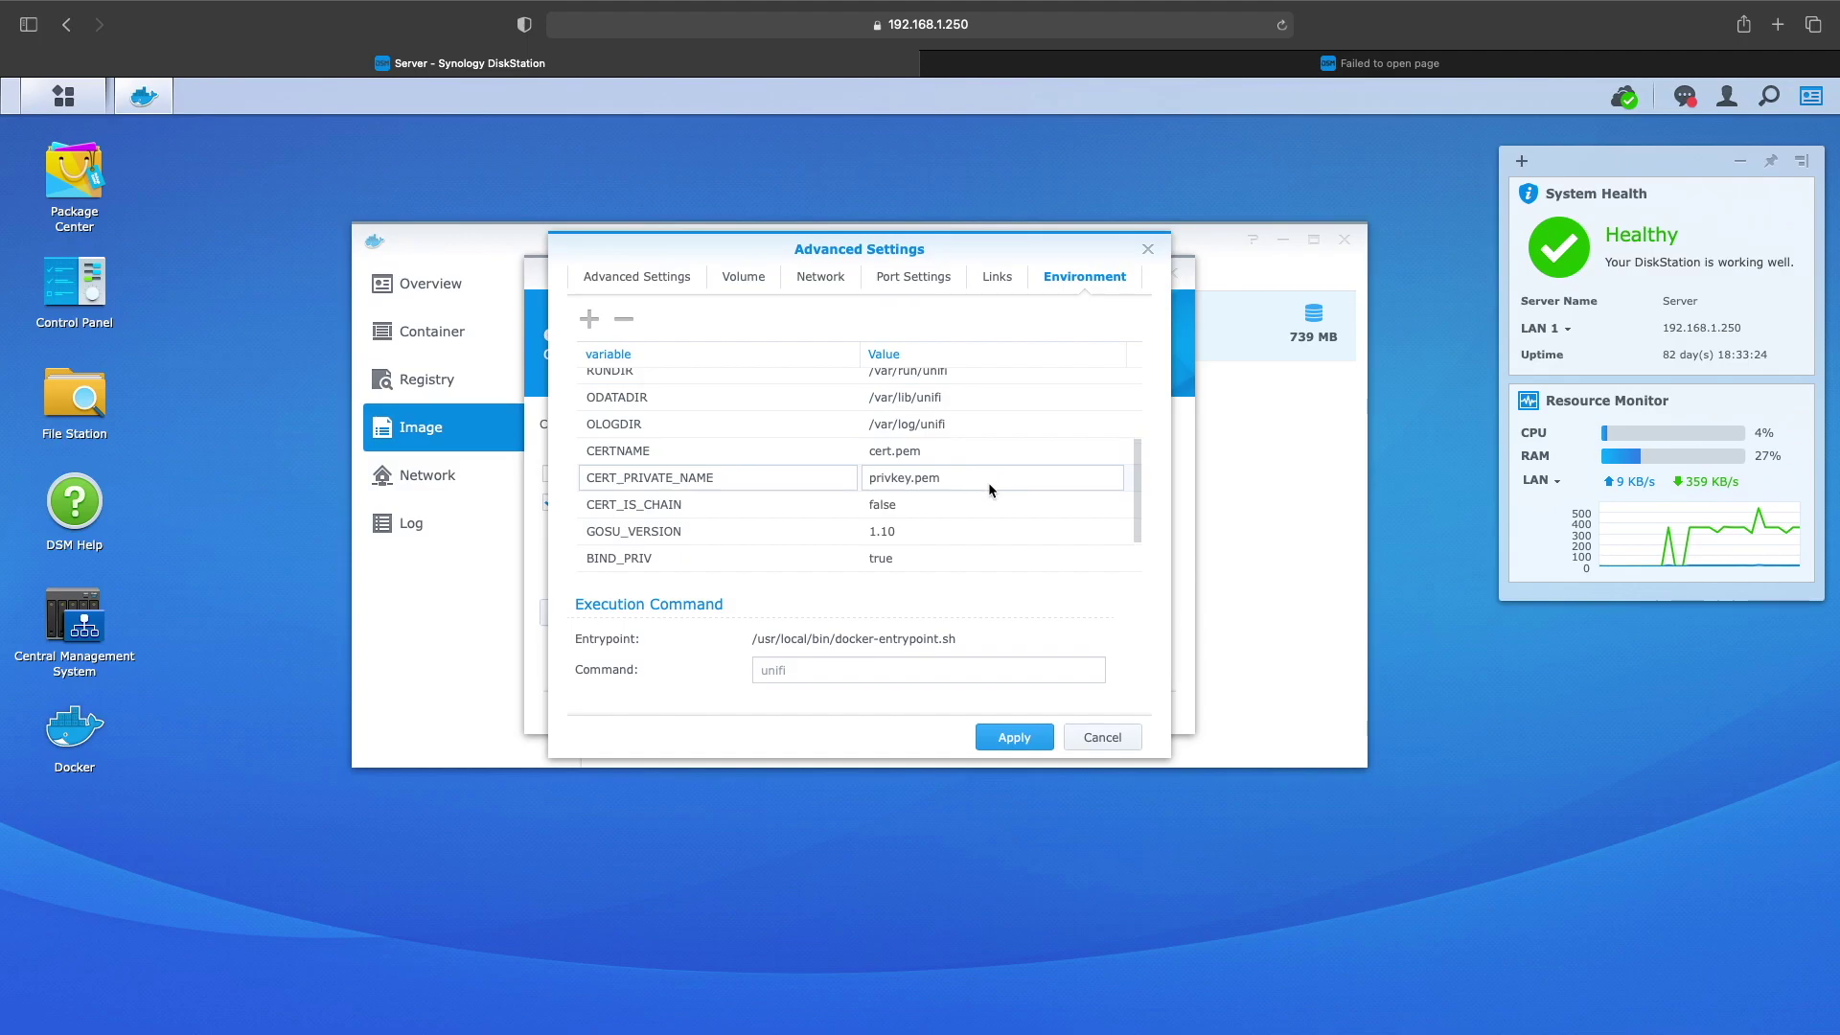
{"action": "scroll", "coordinate": [968, 519], "scroll_direction": "down", "scroll_amount": 3}
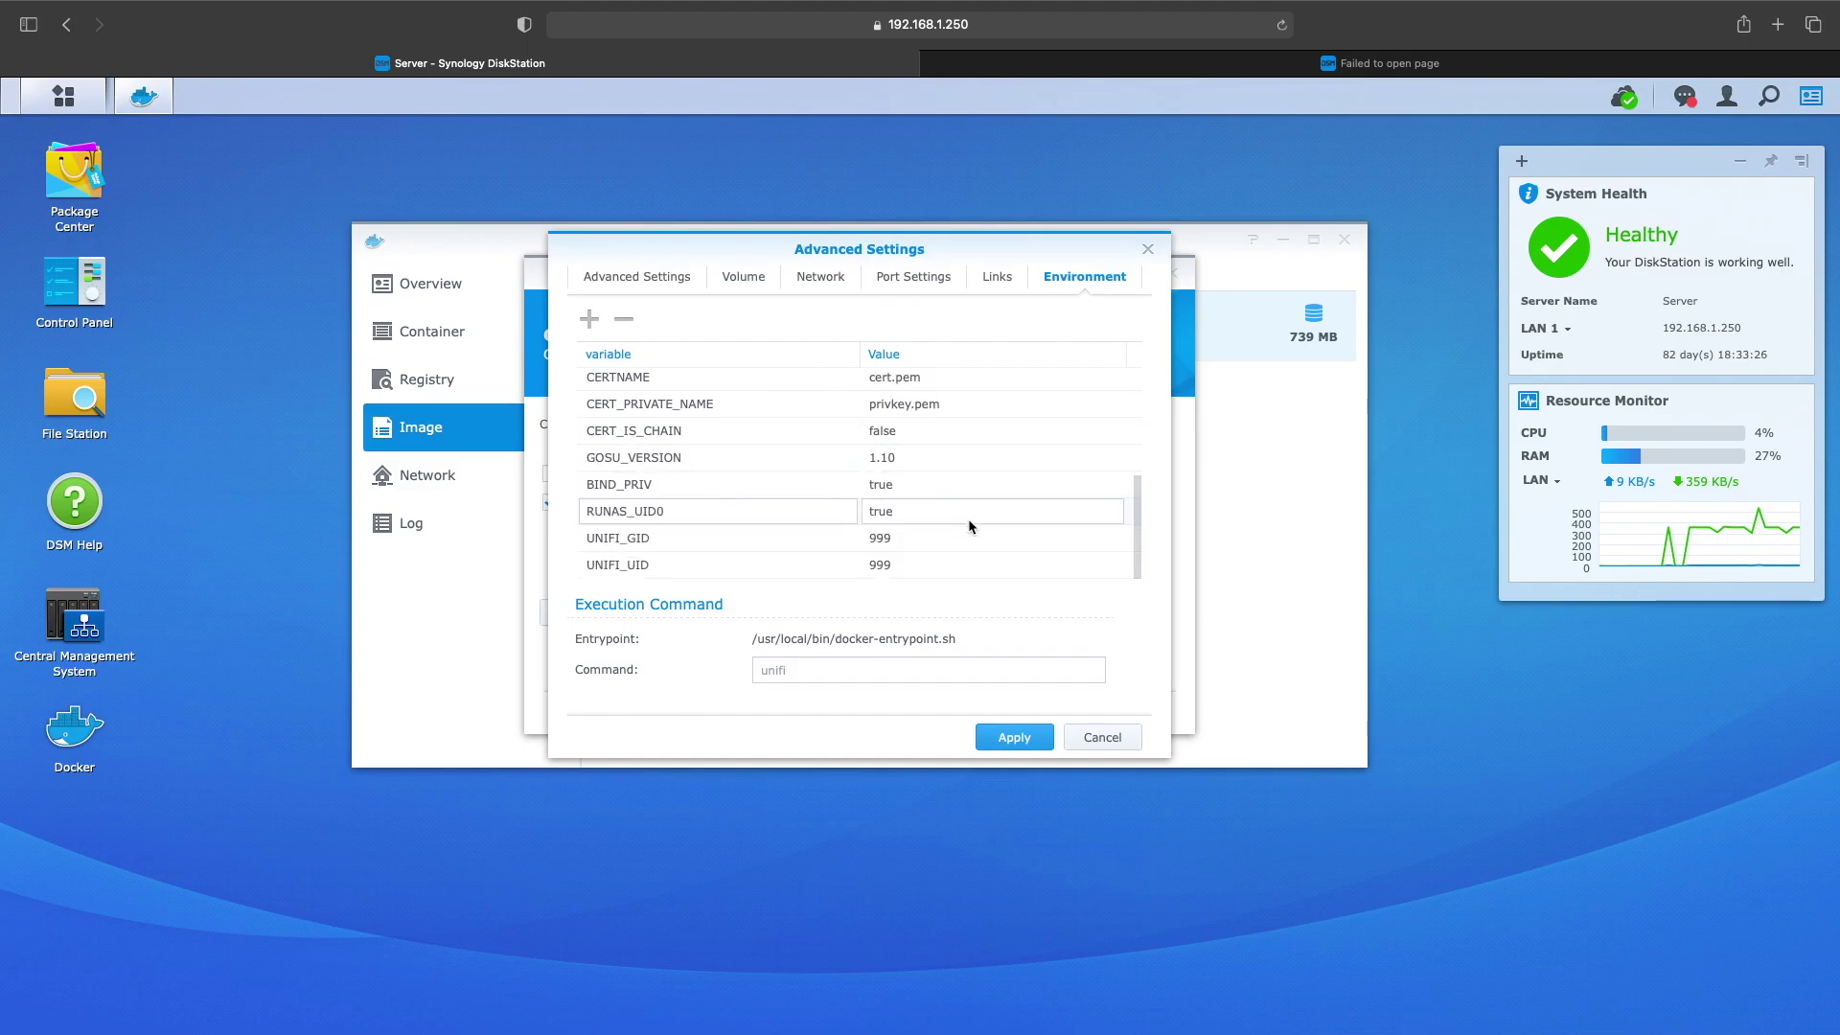
{"action": "left_click", "coordinate": [968, 488]}
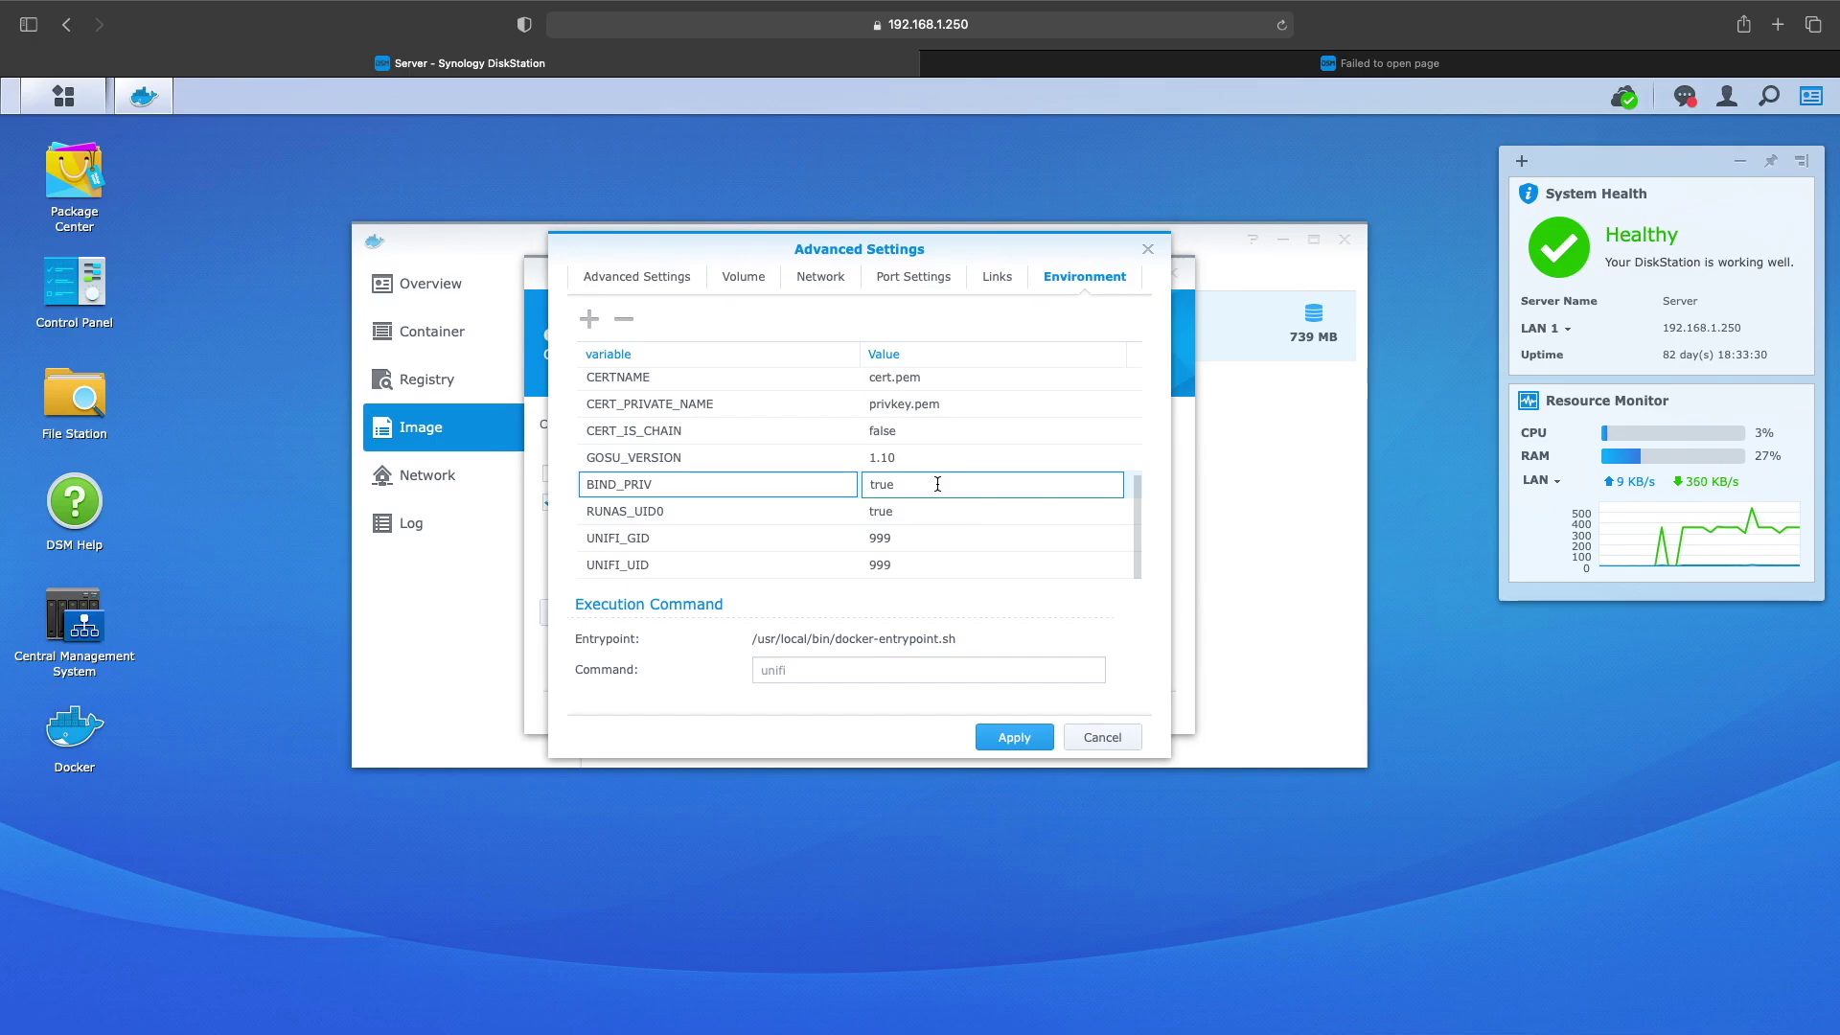
{"action": "double_click", "coordinate": [937, 483]}
{"action": "type", "text": "false"}
{"action": "left_click", "coordinate": [940, 511]}
{"action": "double_click", "coordinate": [937, 510]}
{"action": "type", "text": "false"}
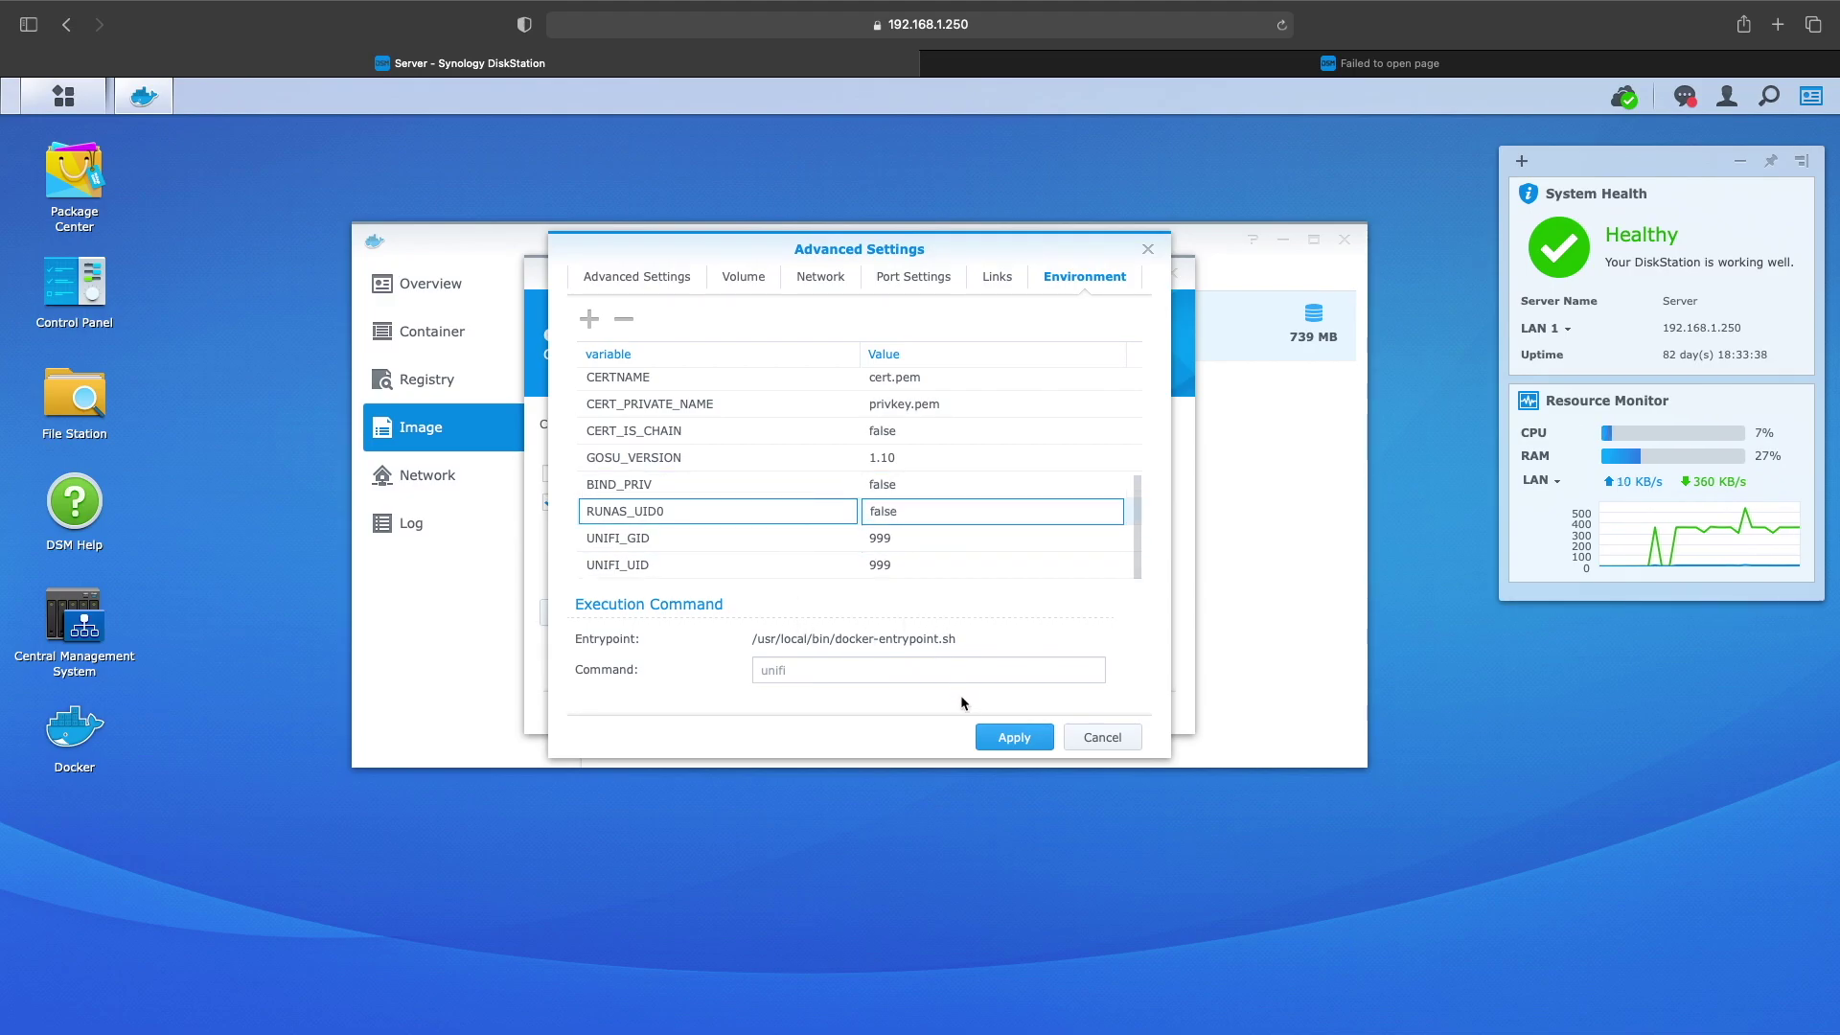
{"action": "left_click", "coordinate": [1014, 737]}
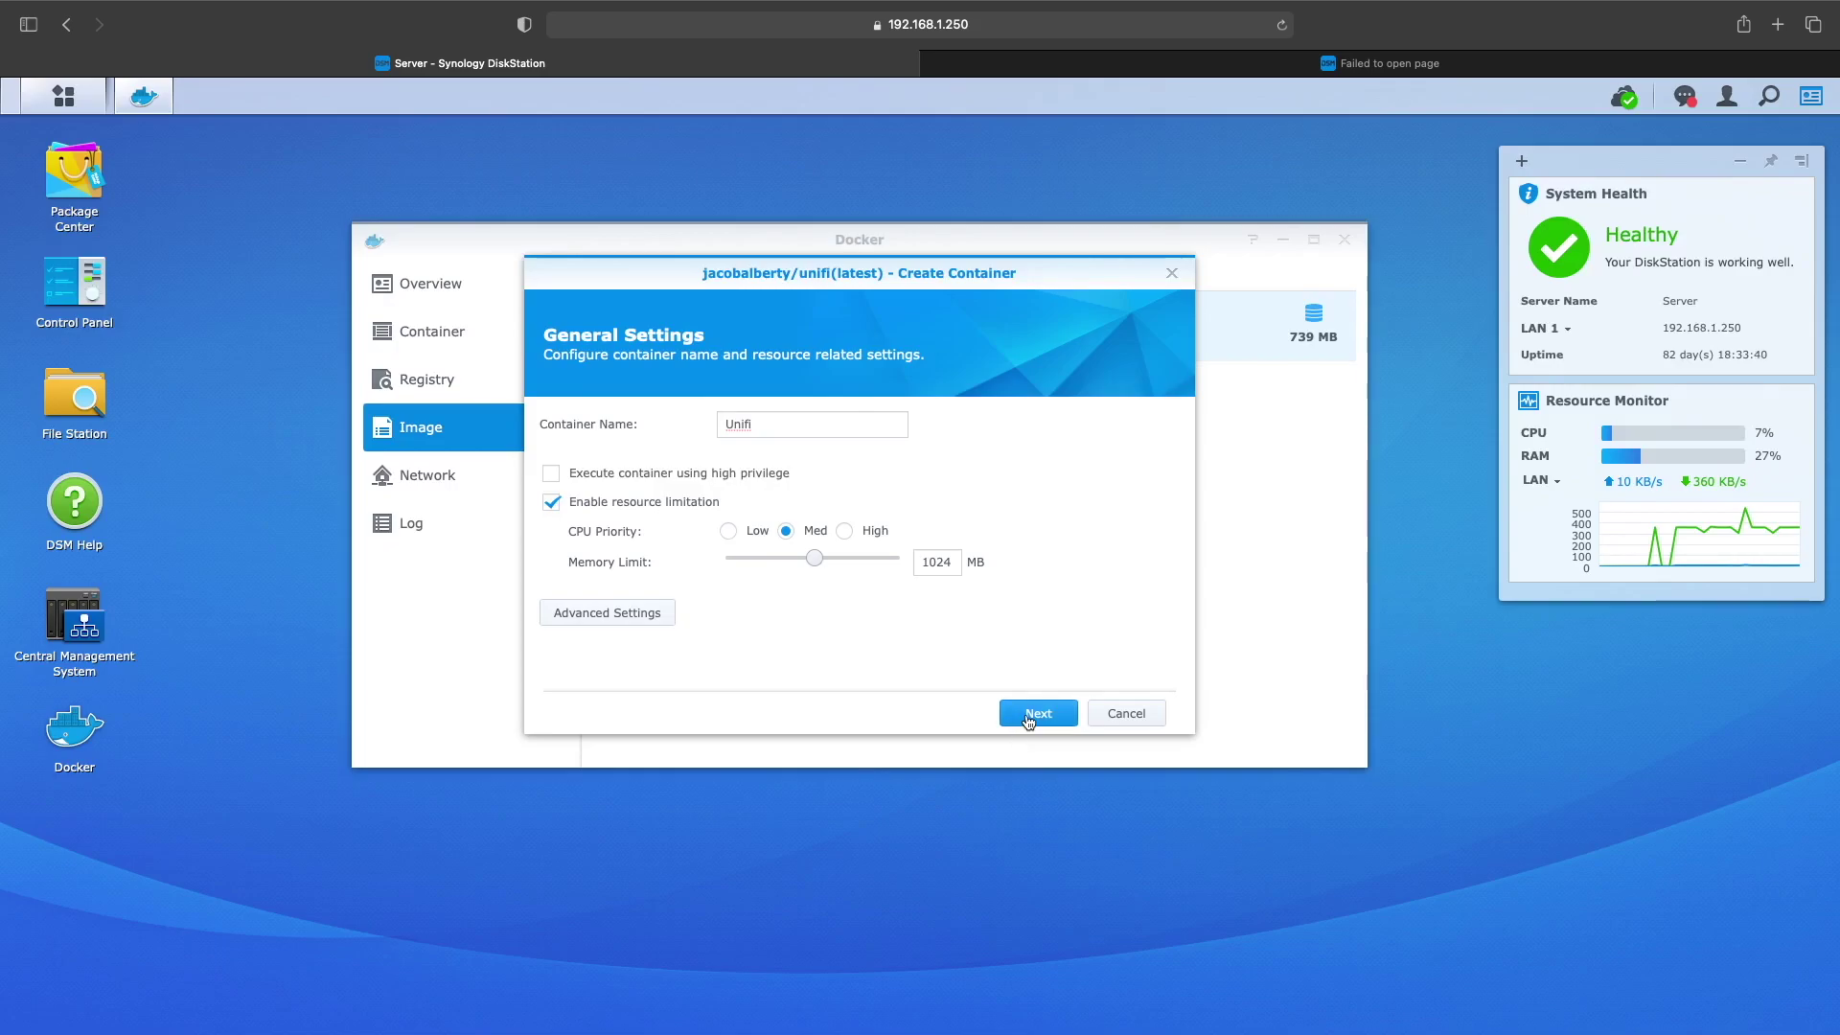
{"action": "left_click", "coordinate": [1028, 721]}
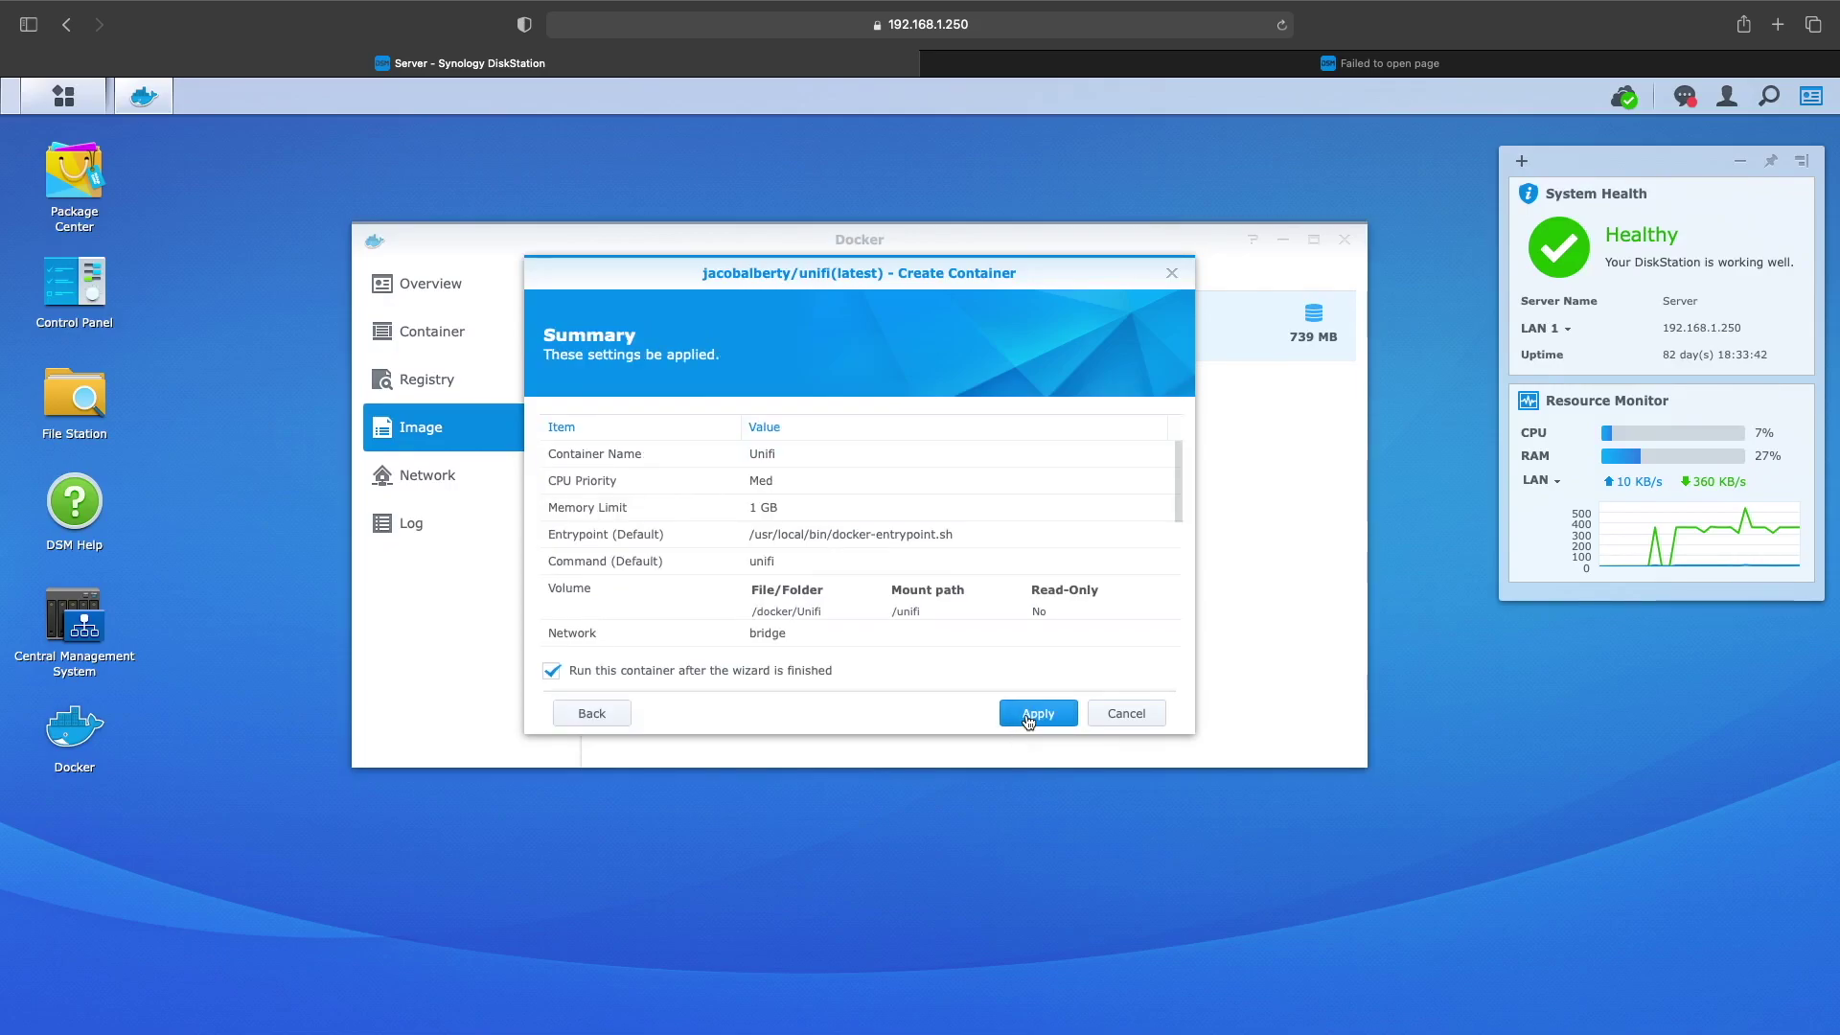
- Apply the Summary so the Unifi container is created and runs after the wizard
{"action": "left_click", "coordinate": [1029, 720]}
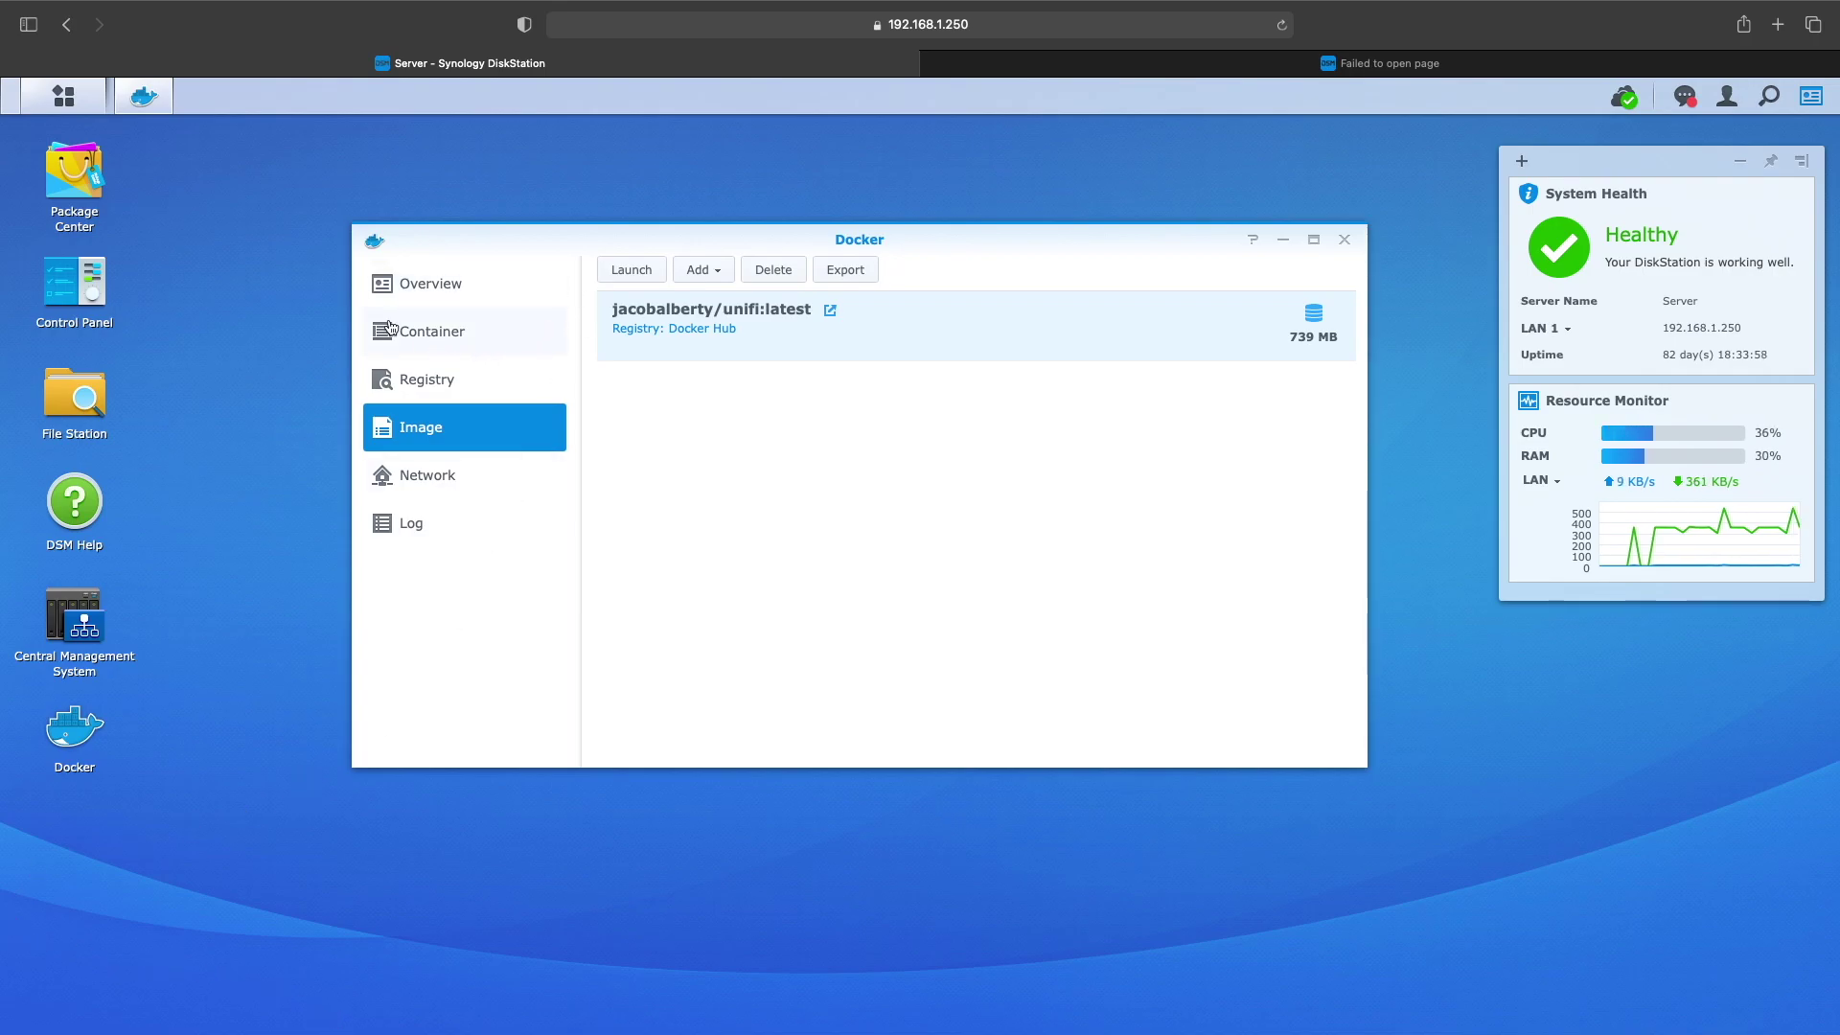
- In Control Panel's Security Firewall settings, edit the default profile's rules and begin a new rule
{"action": "left_click", "coordinate": [92, 301]}
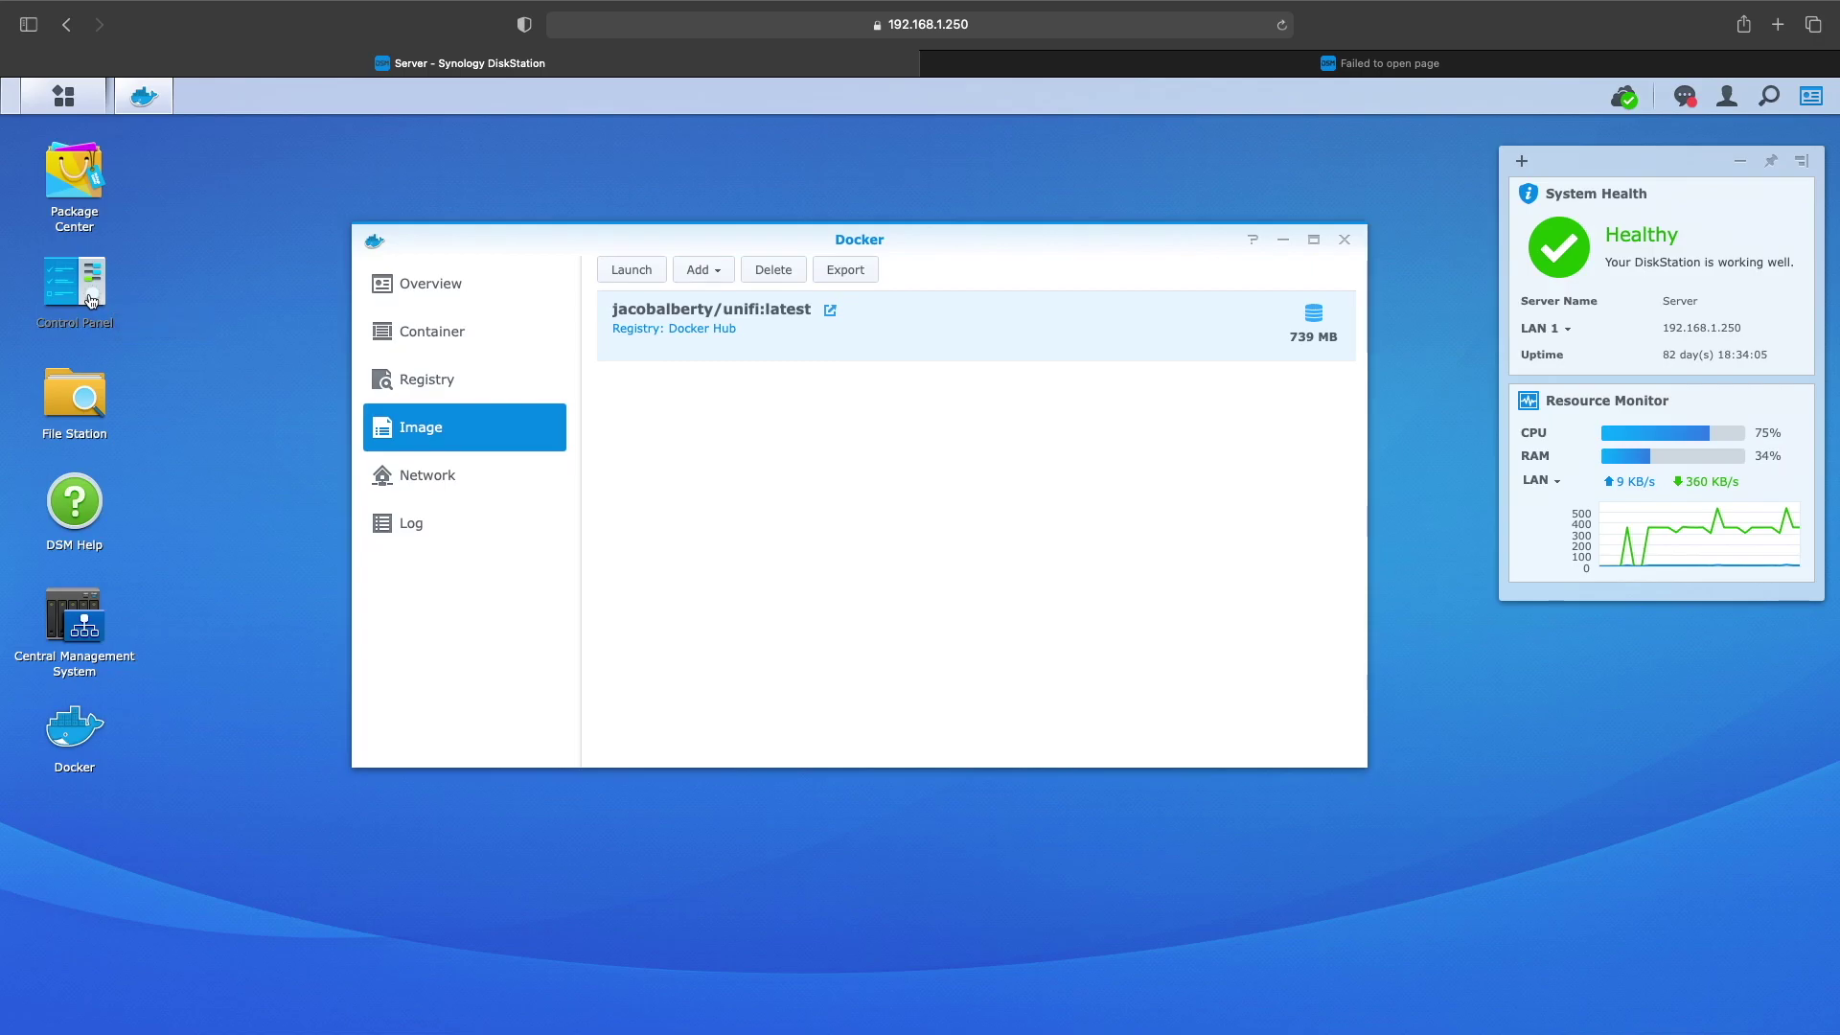
{"action": "left_click_drag", "start_coordinate": [561, 186], "coordinate": [710, 224]}
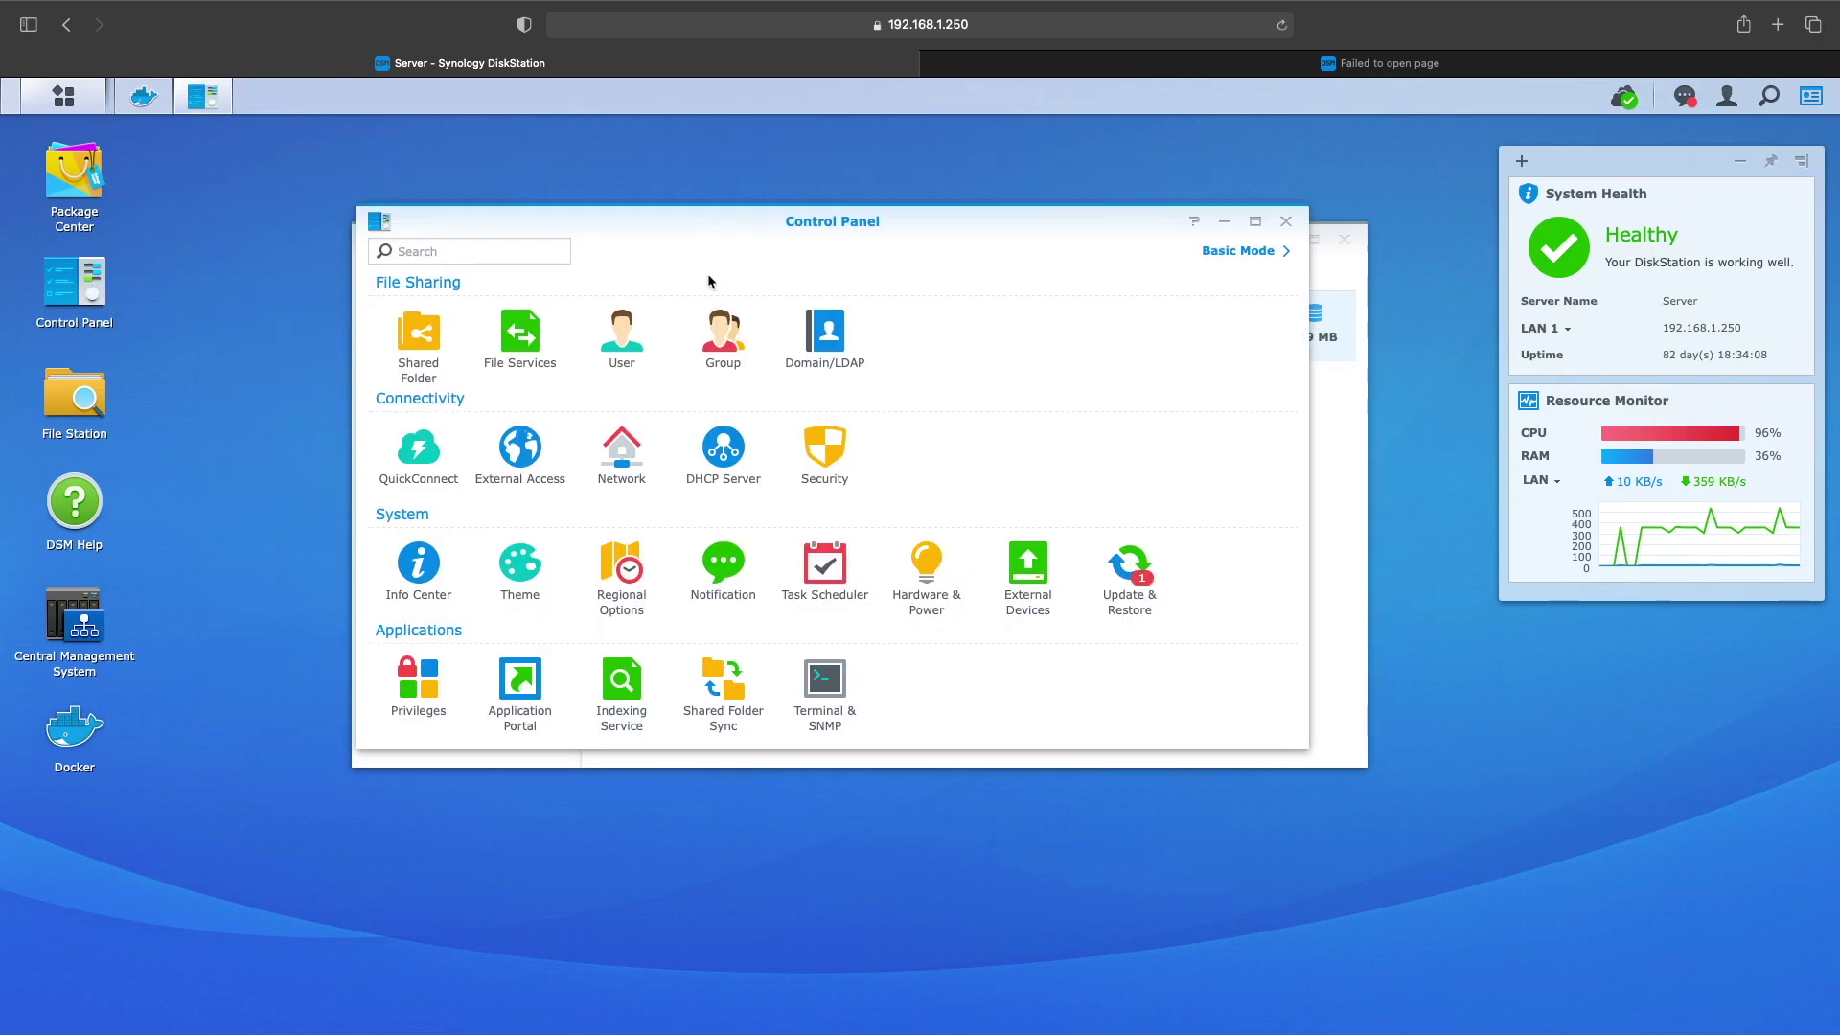
{"action": "left_click", "coordinate": [830, 444]}
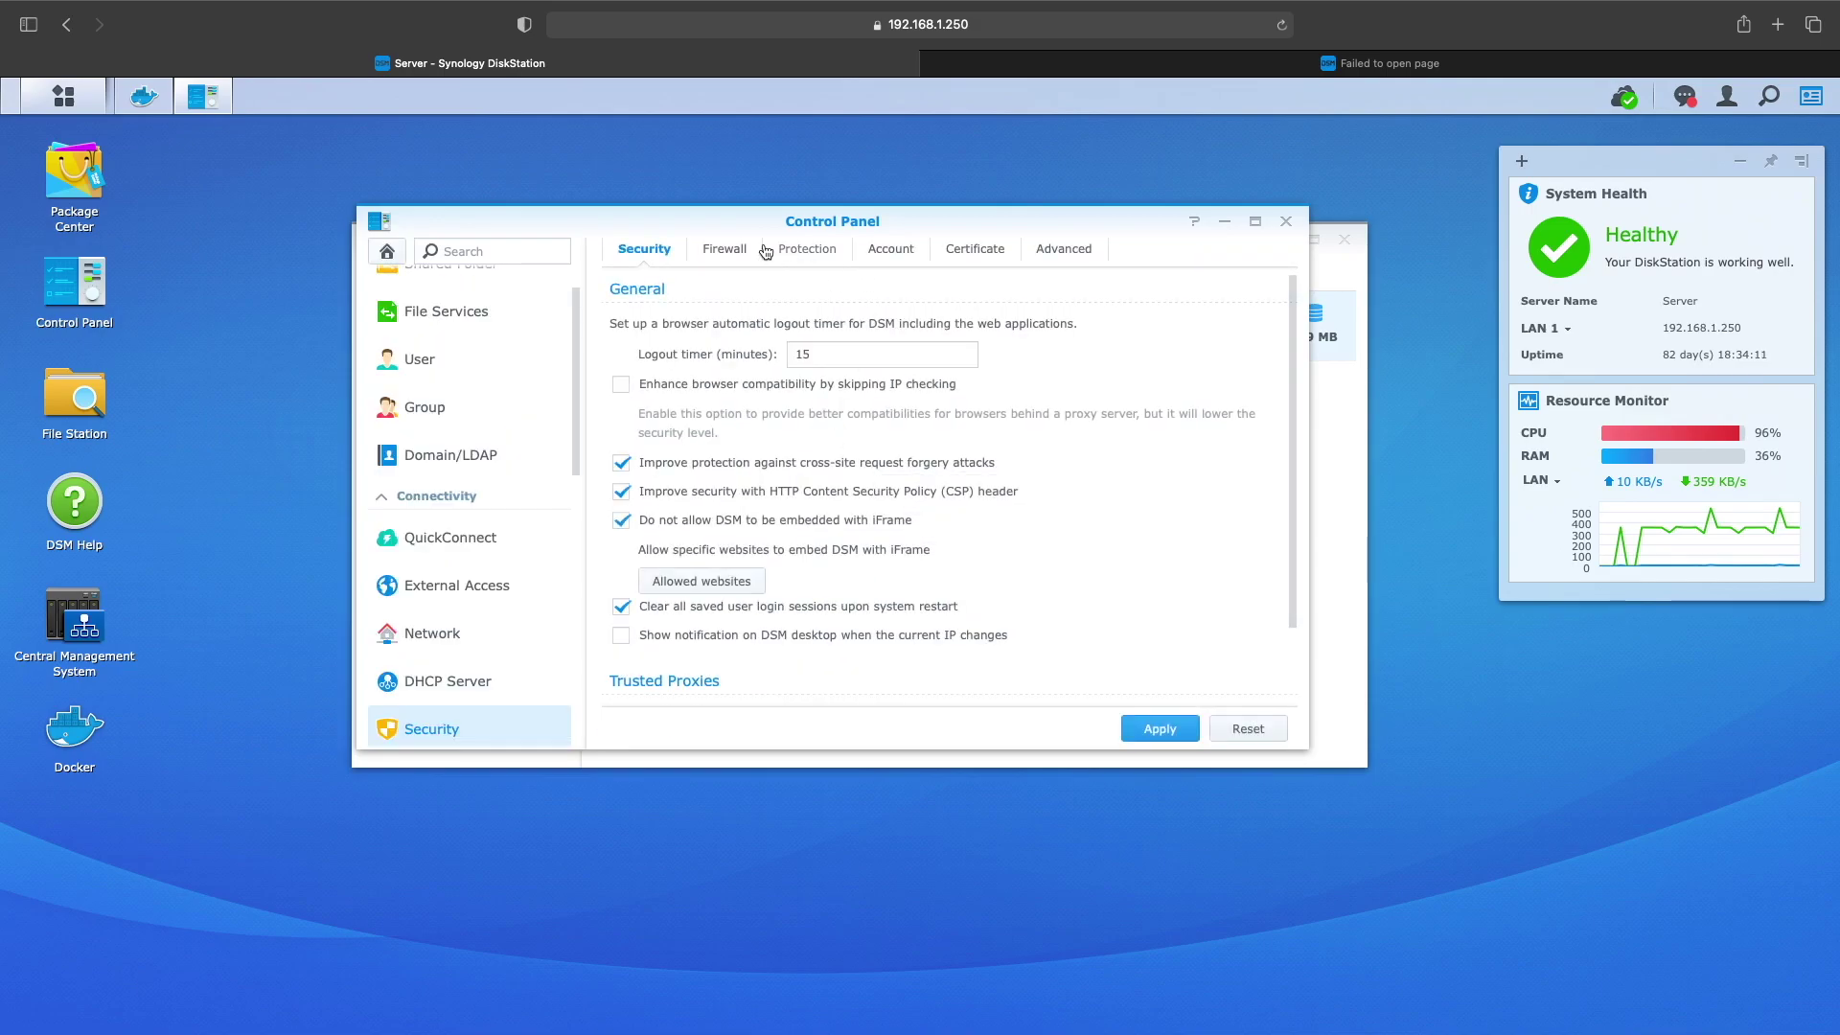
{"action": "left_click", "coordinate": [732, 249]}
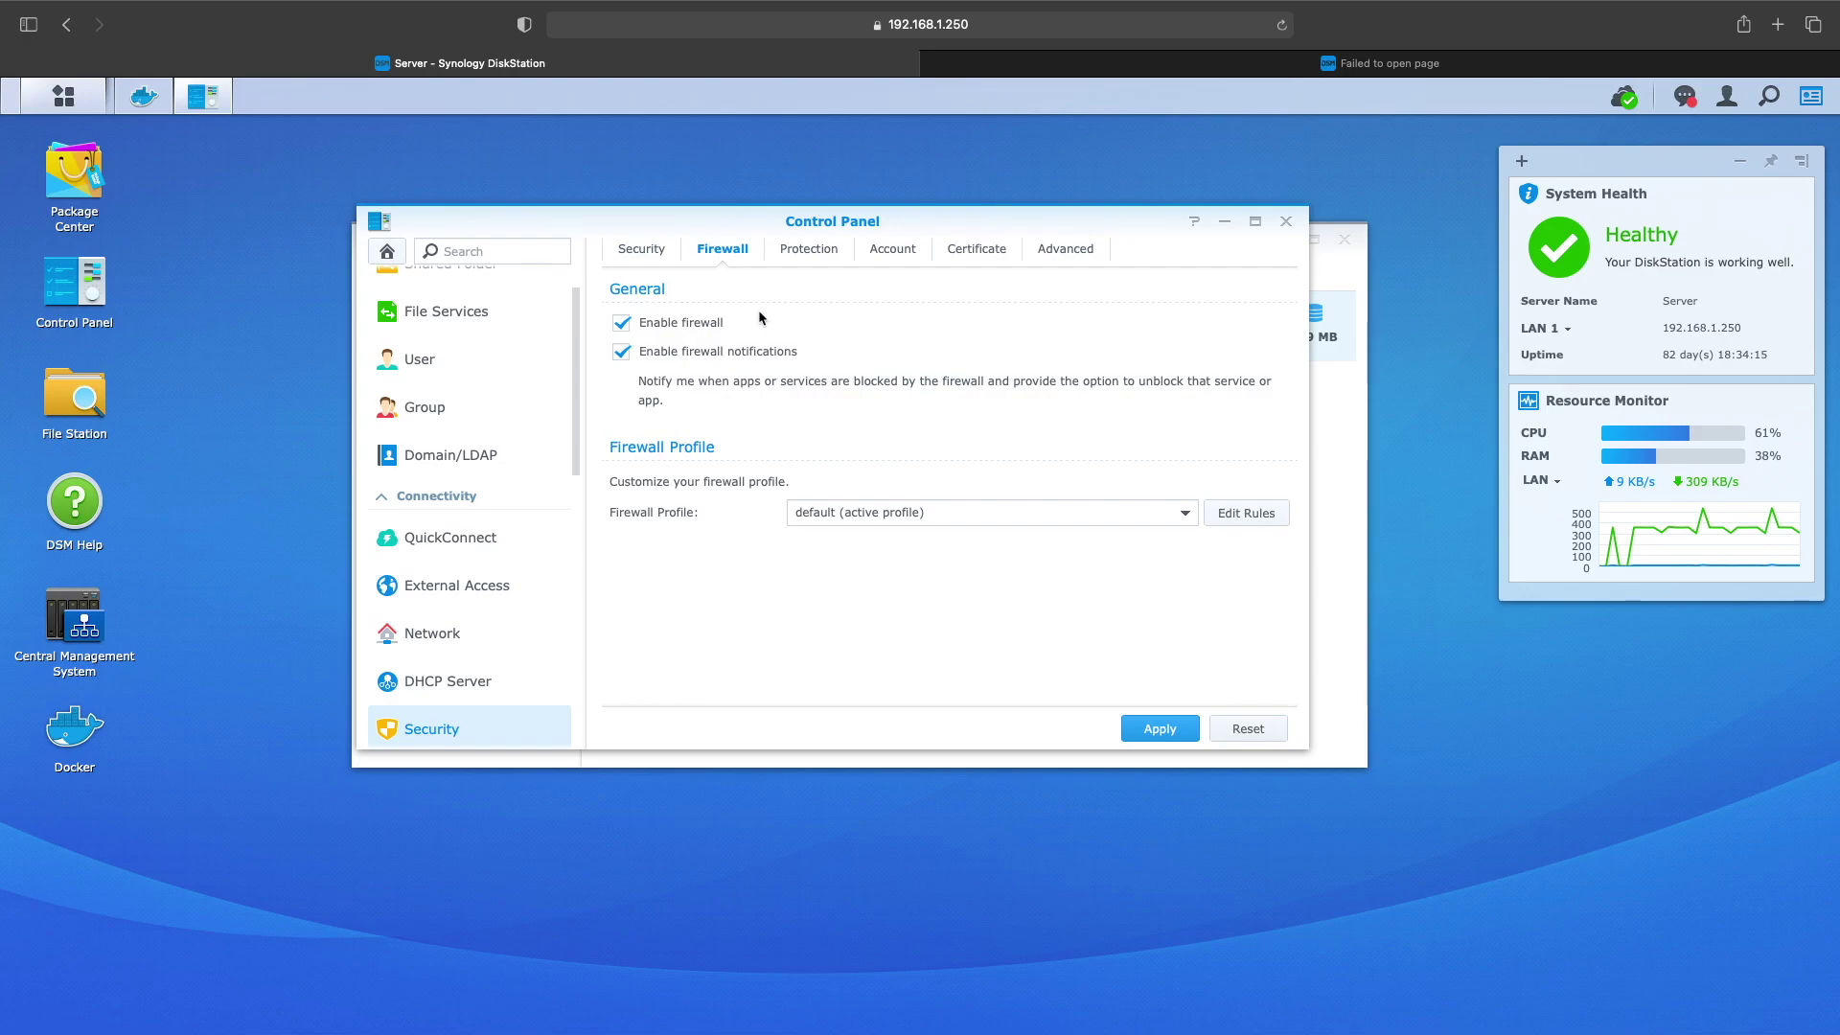
{"action": "left_click", "coordinate": [1247, 513]}
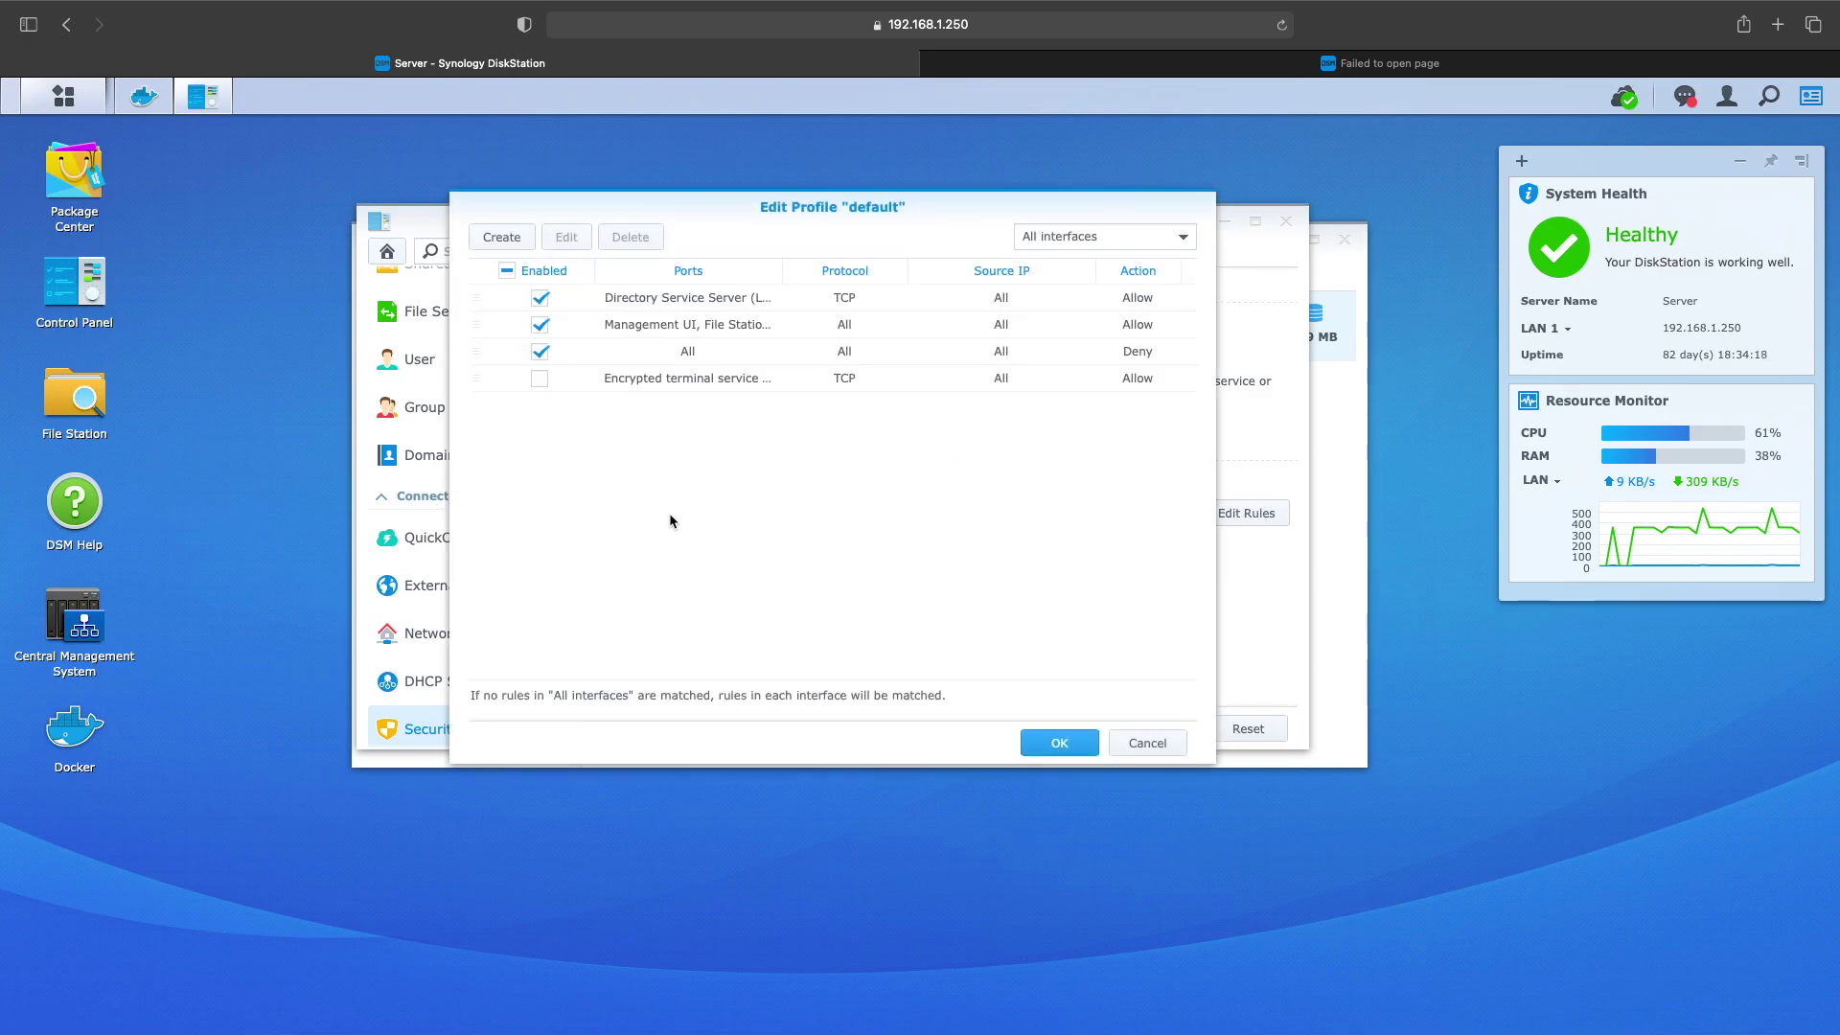
{"action": "left_click", "coordinate": [521, 240]}
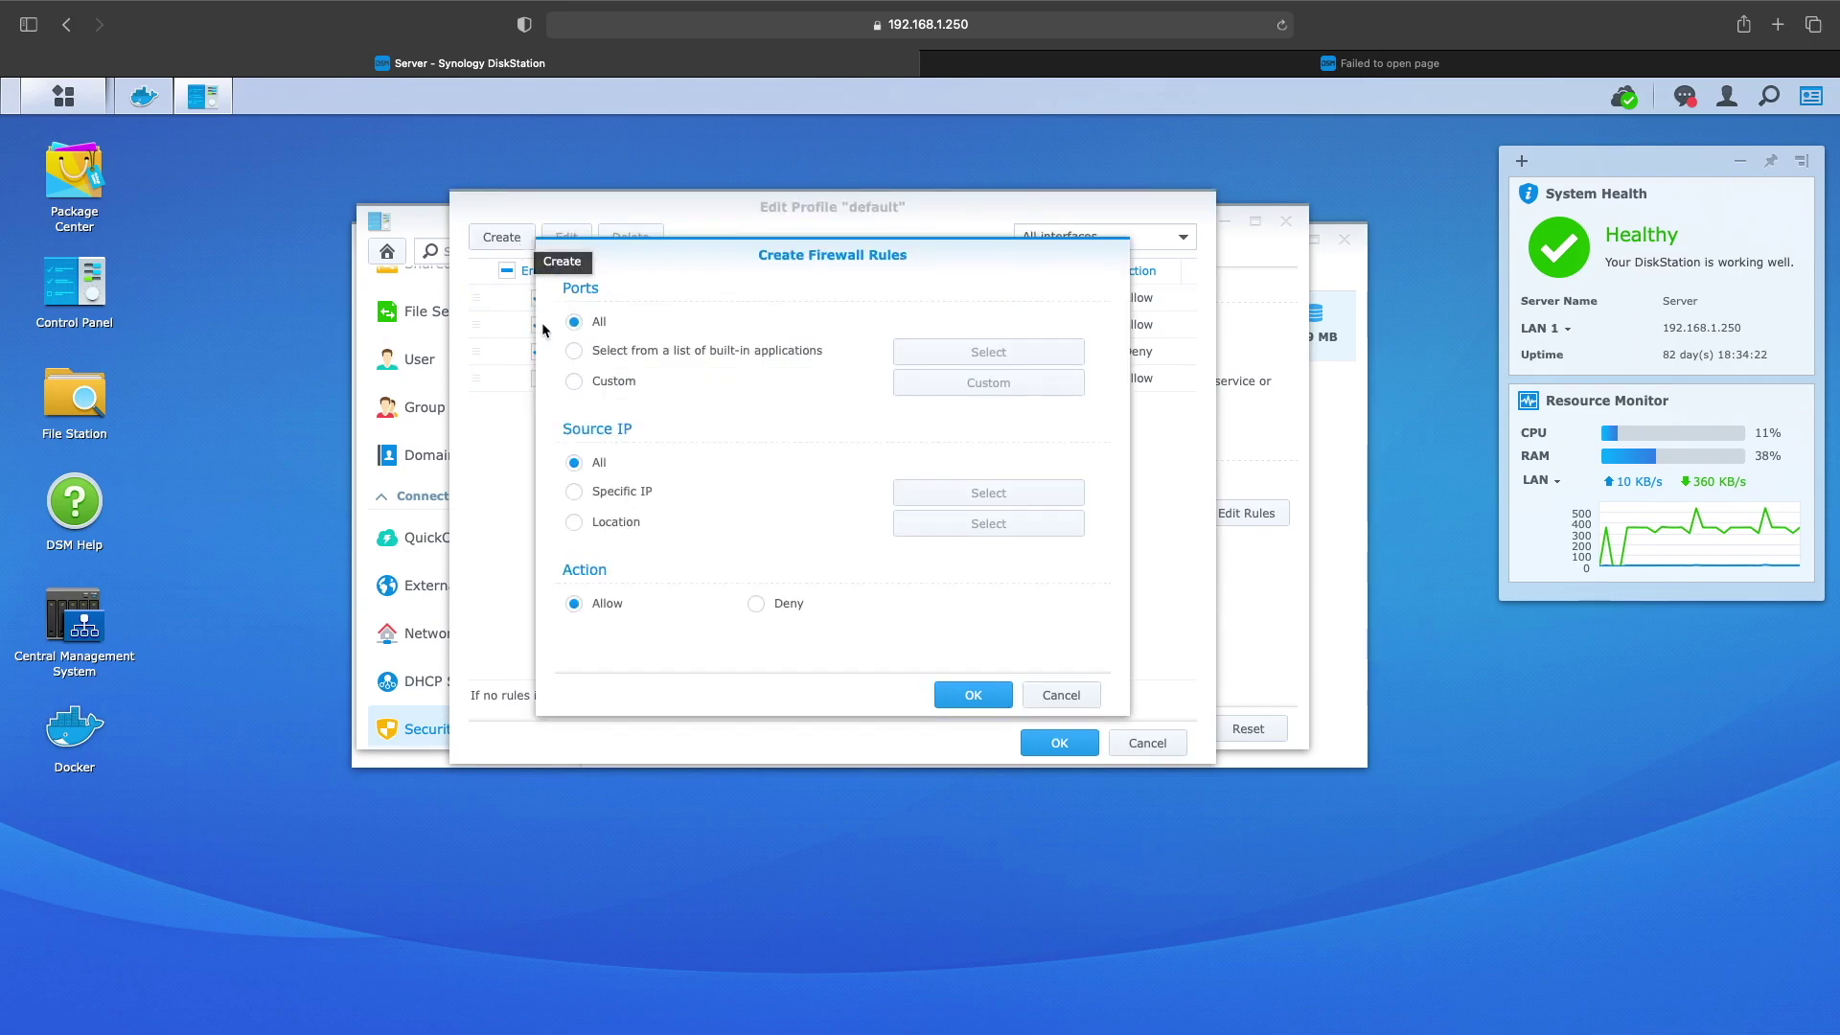
- Add a firewall allow rule for custom TCP ports 8080, 8443, 8843, 8880 and 6789
{"action": "left_click", "coordinate": [574, 382]}
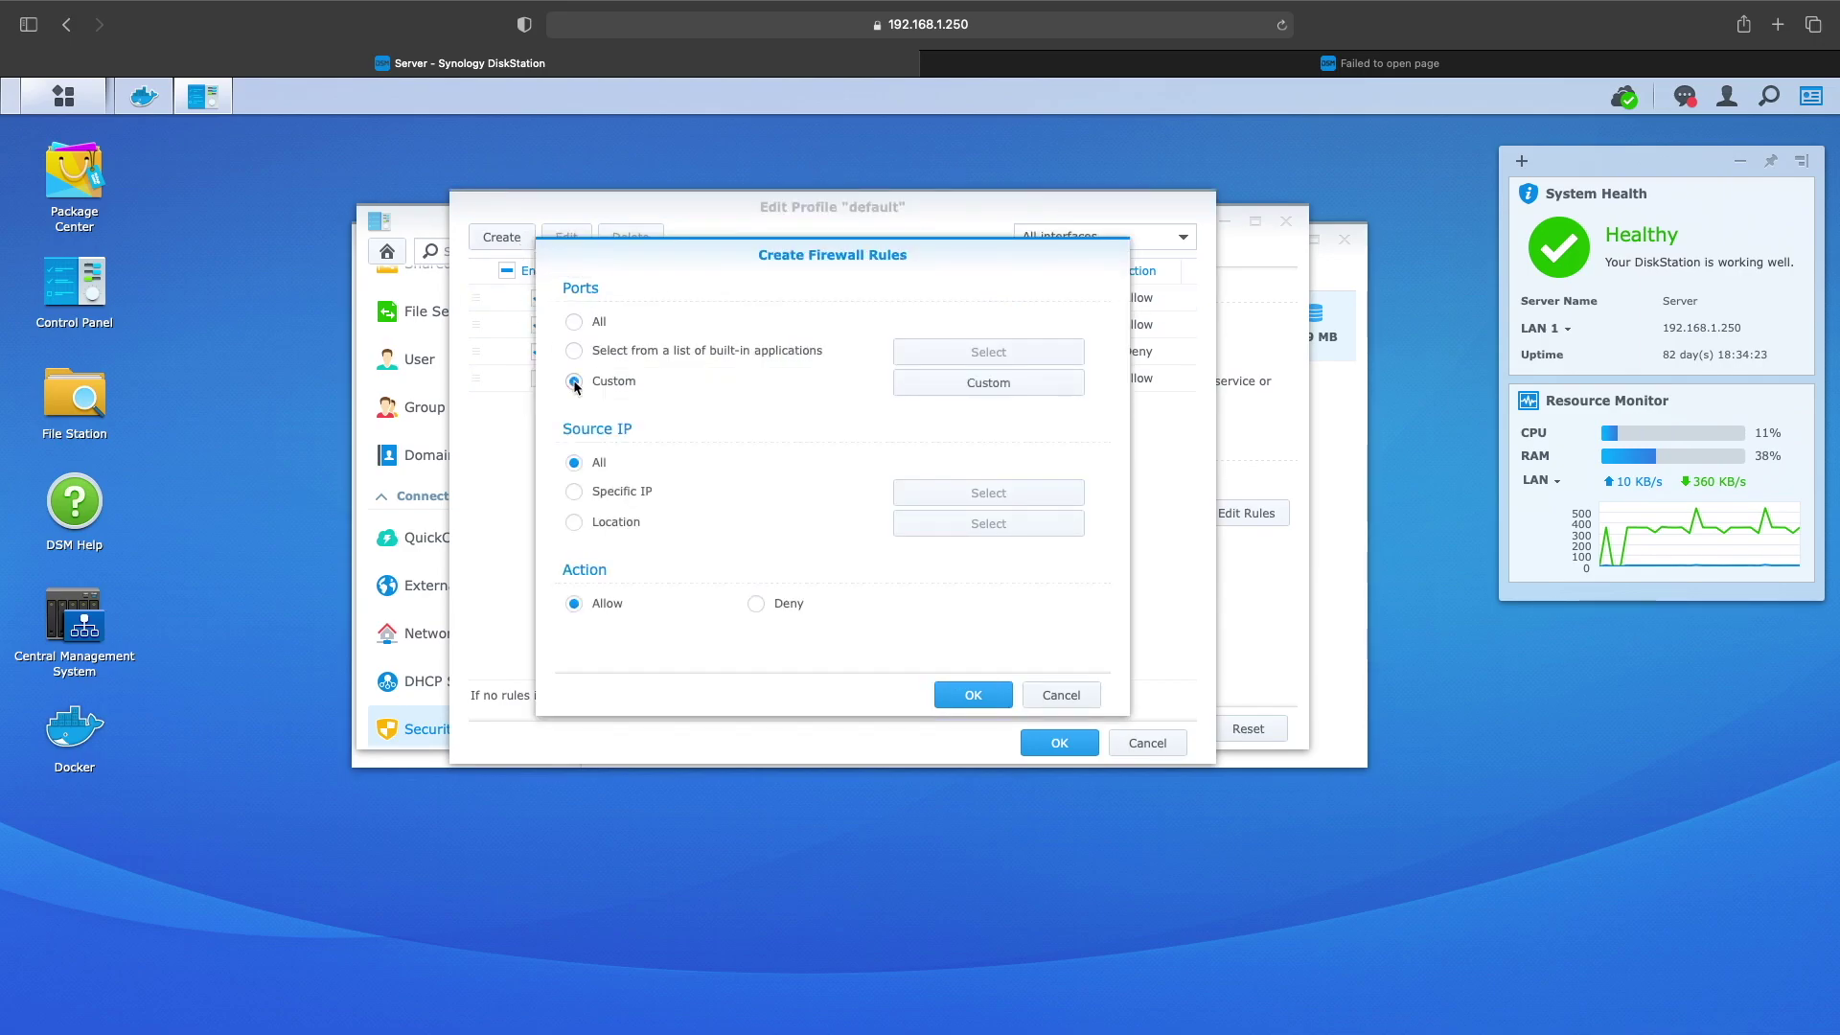
{"action": "left_click", "coordinate": [935, 382]}
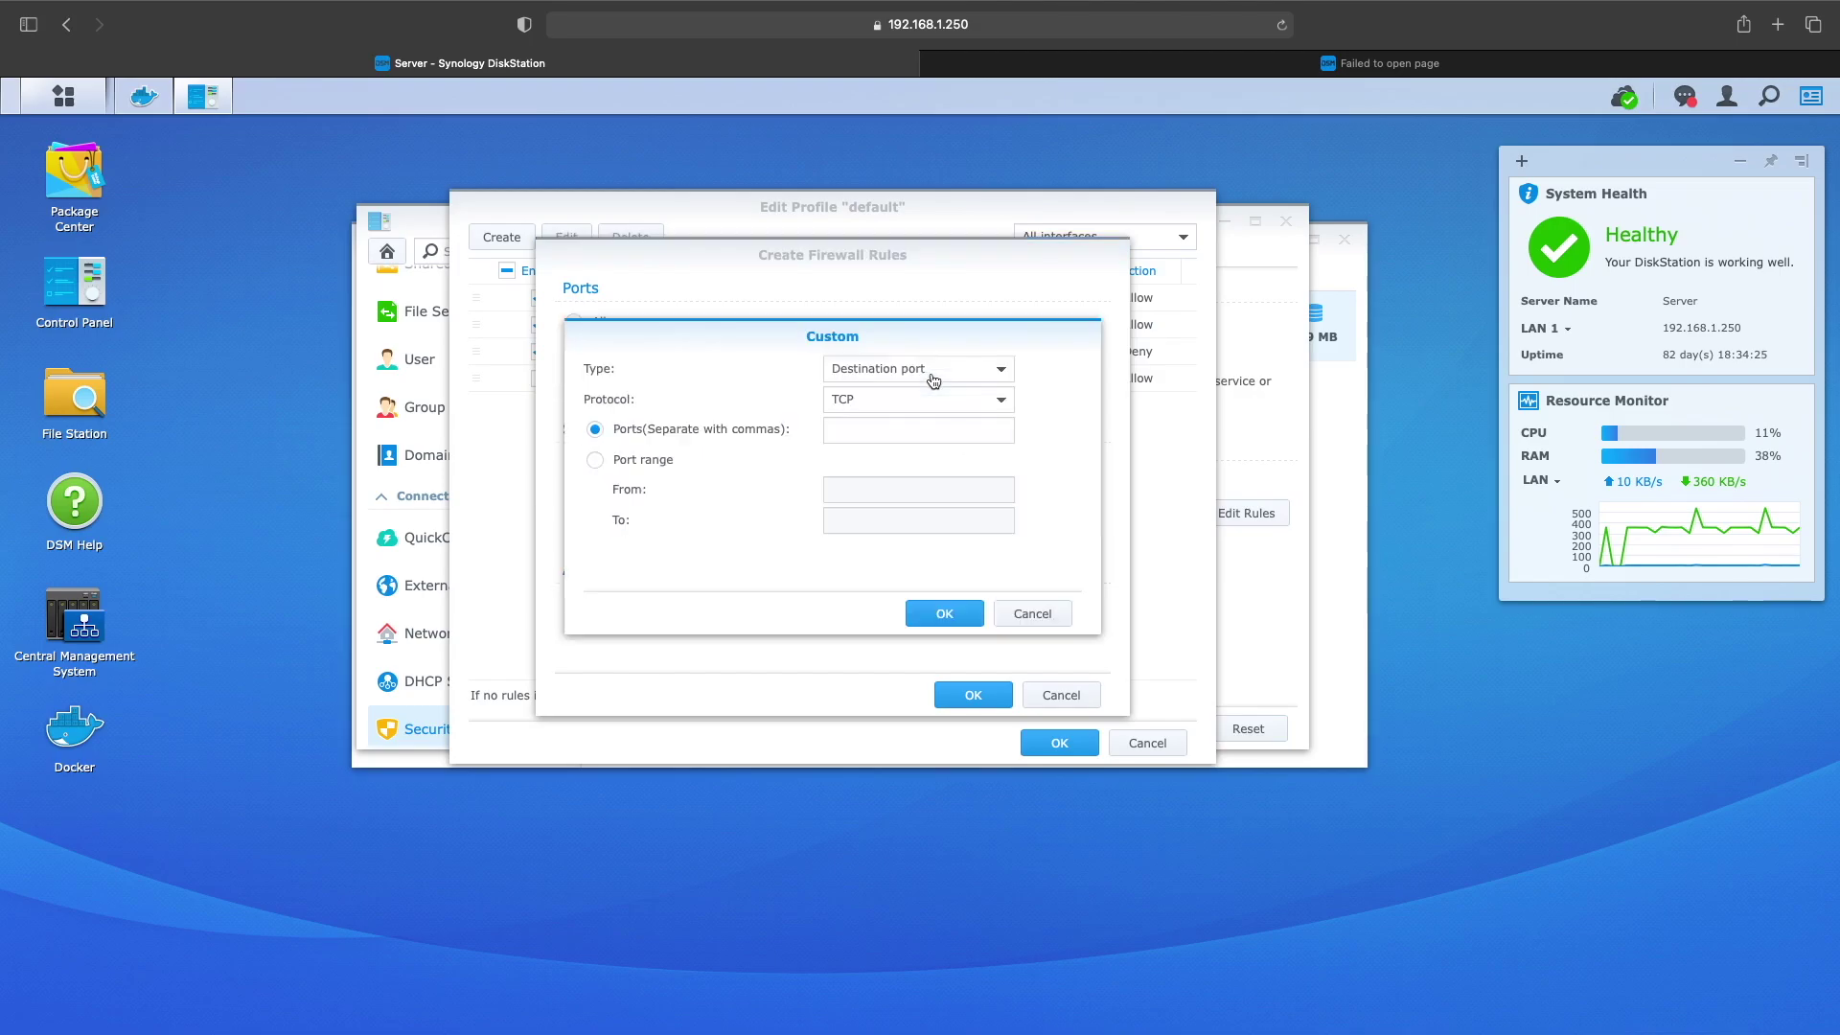
{"action": "left_click", "coordinate": [876, 433]}
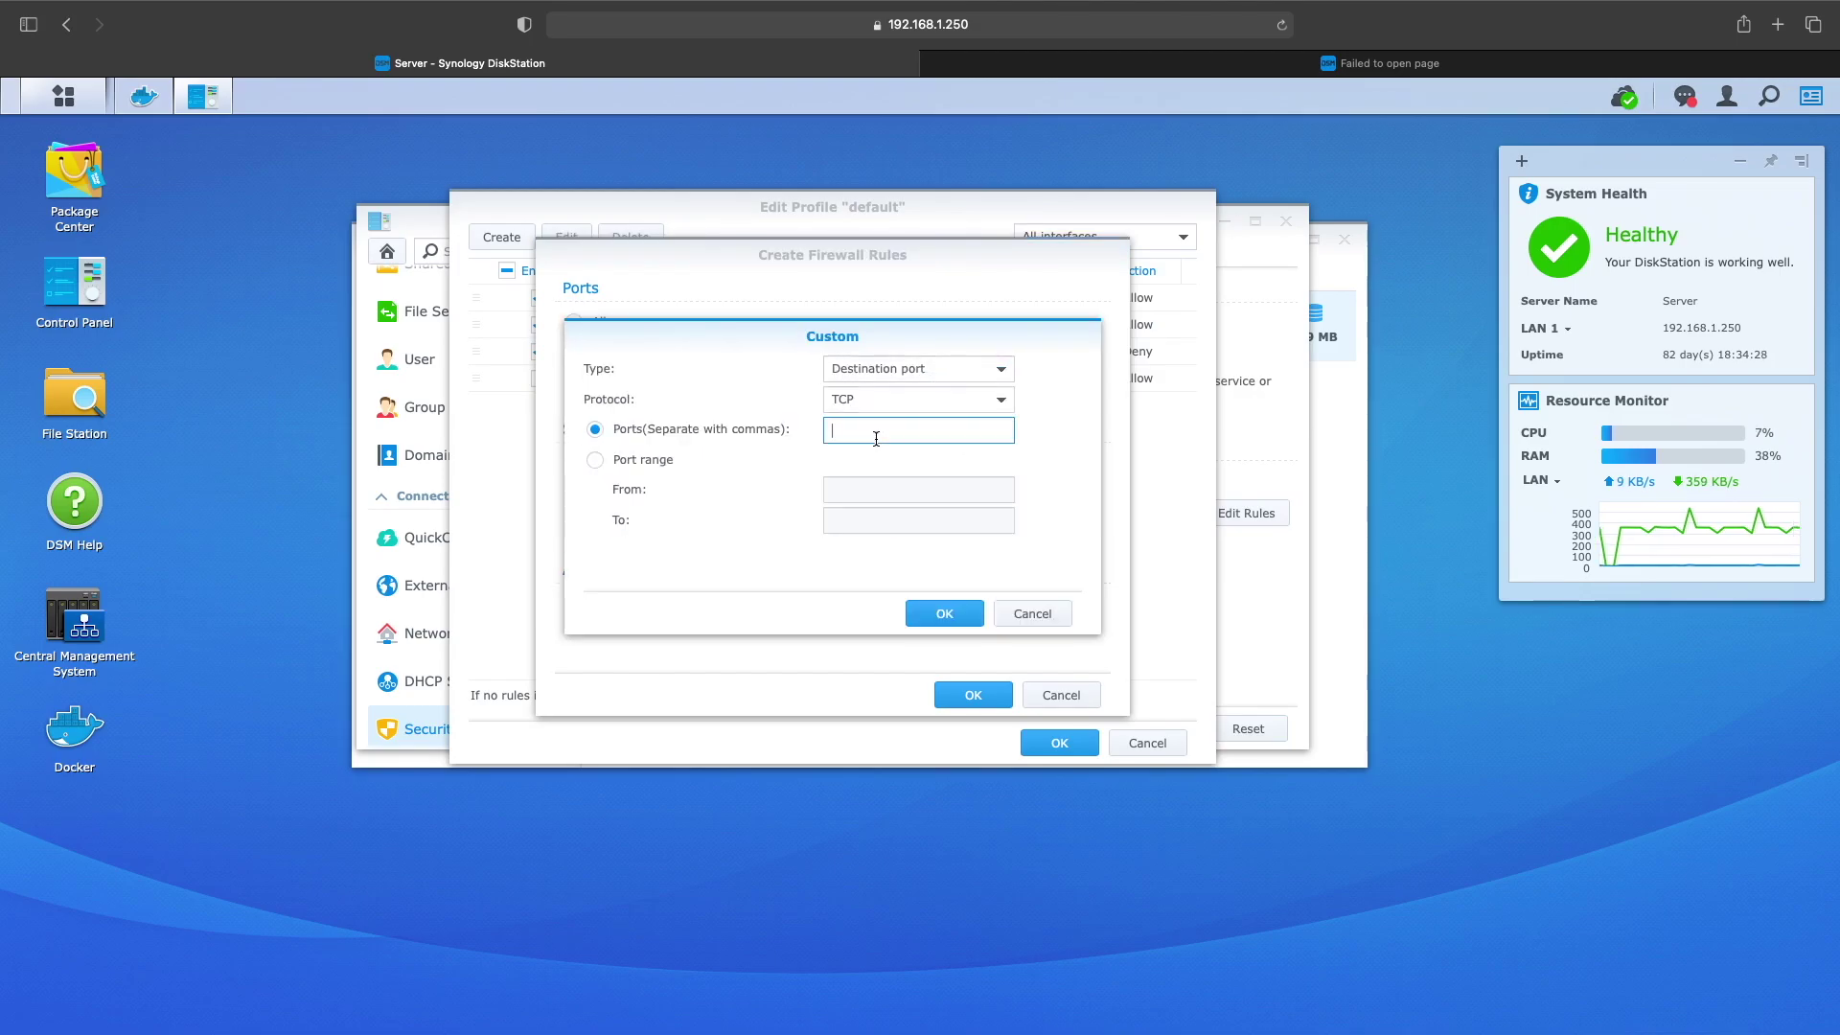
{"action": "type", "text": "844"}
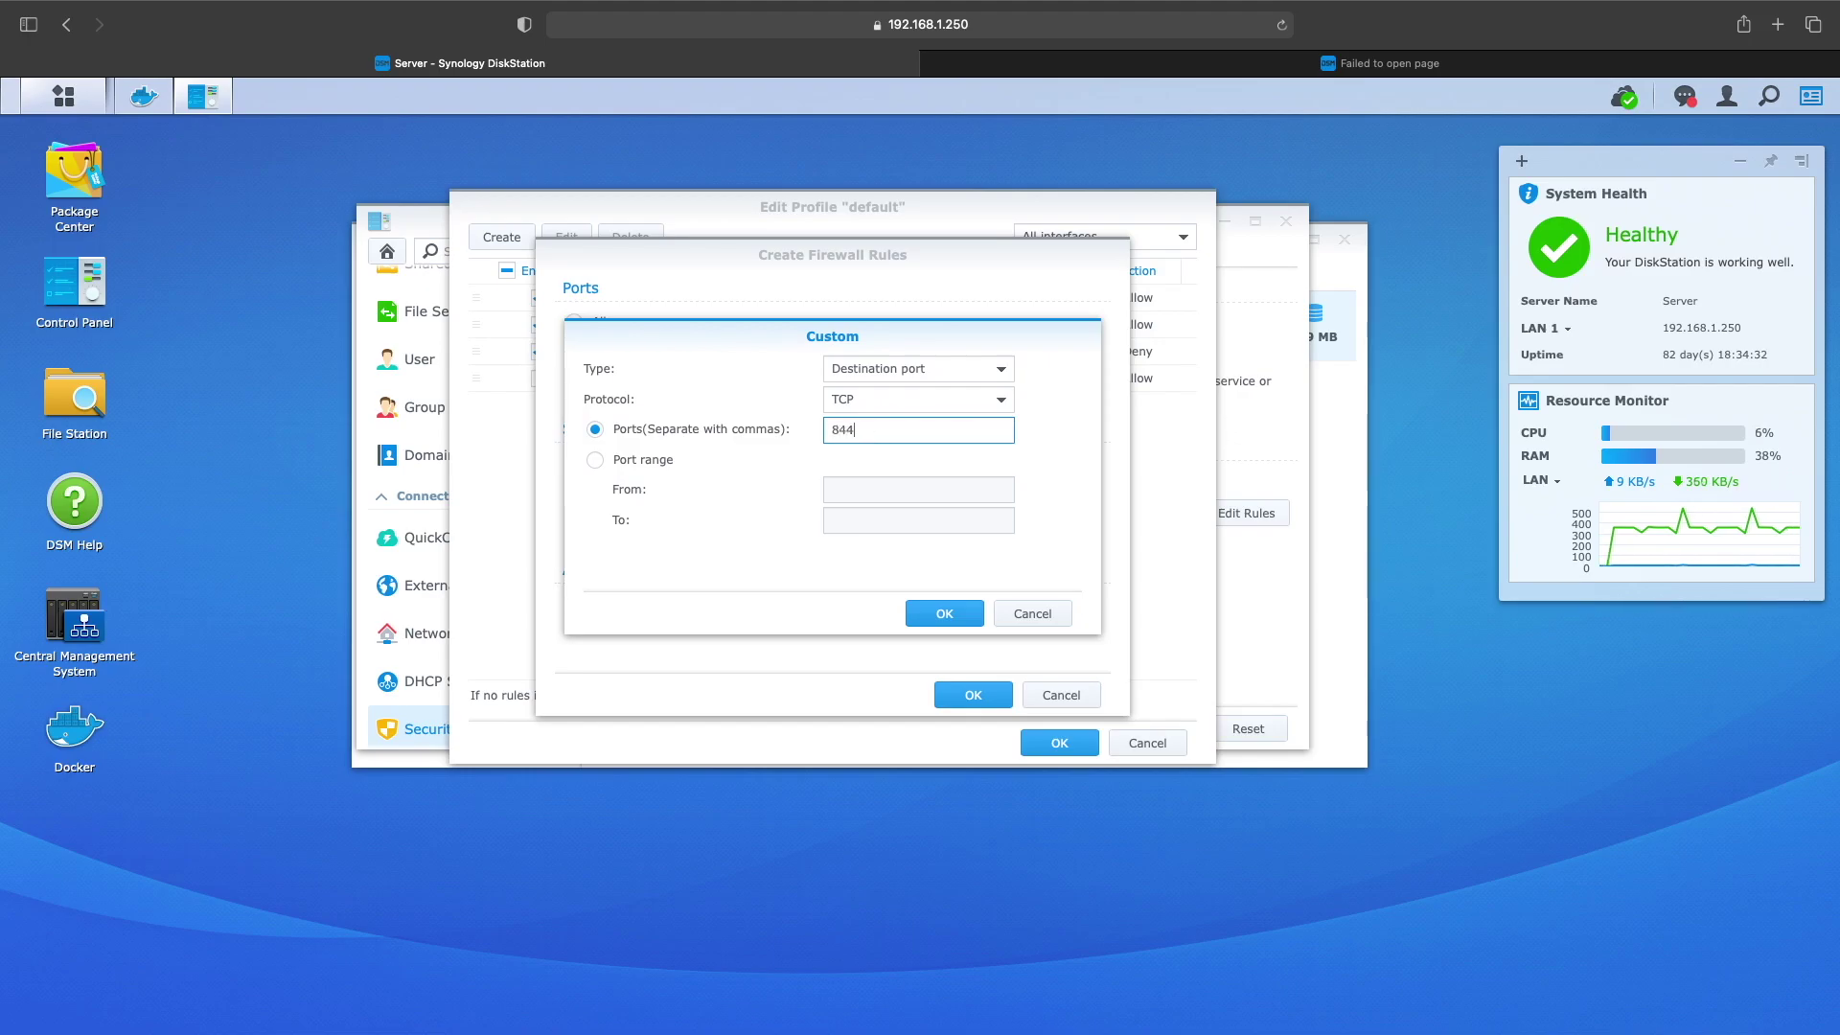
{"action": "type", "text": "3,8080,8086,"}
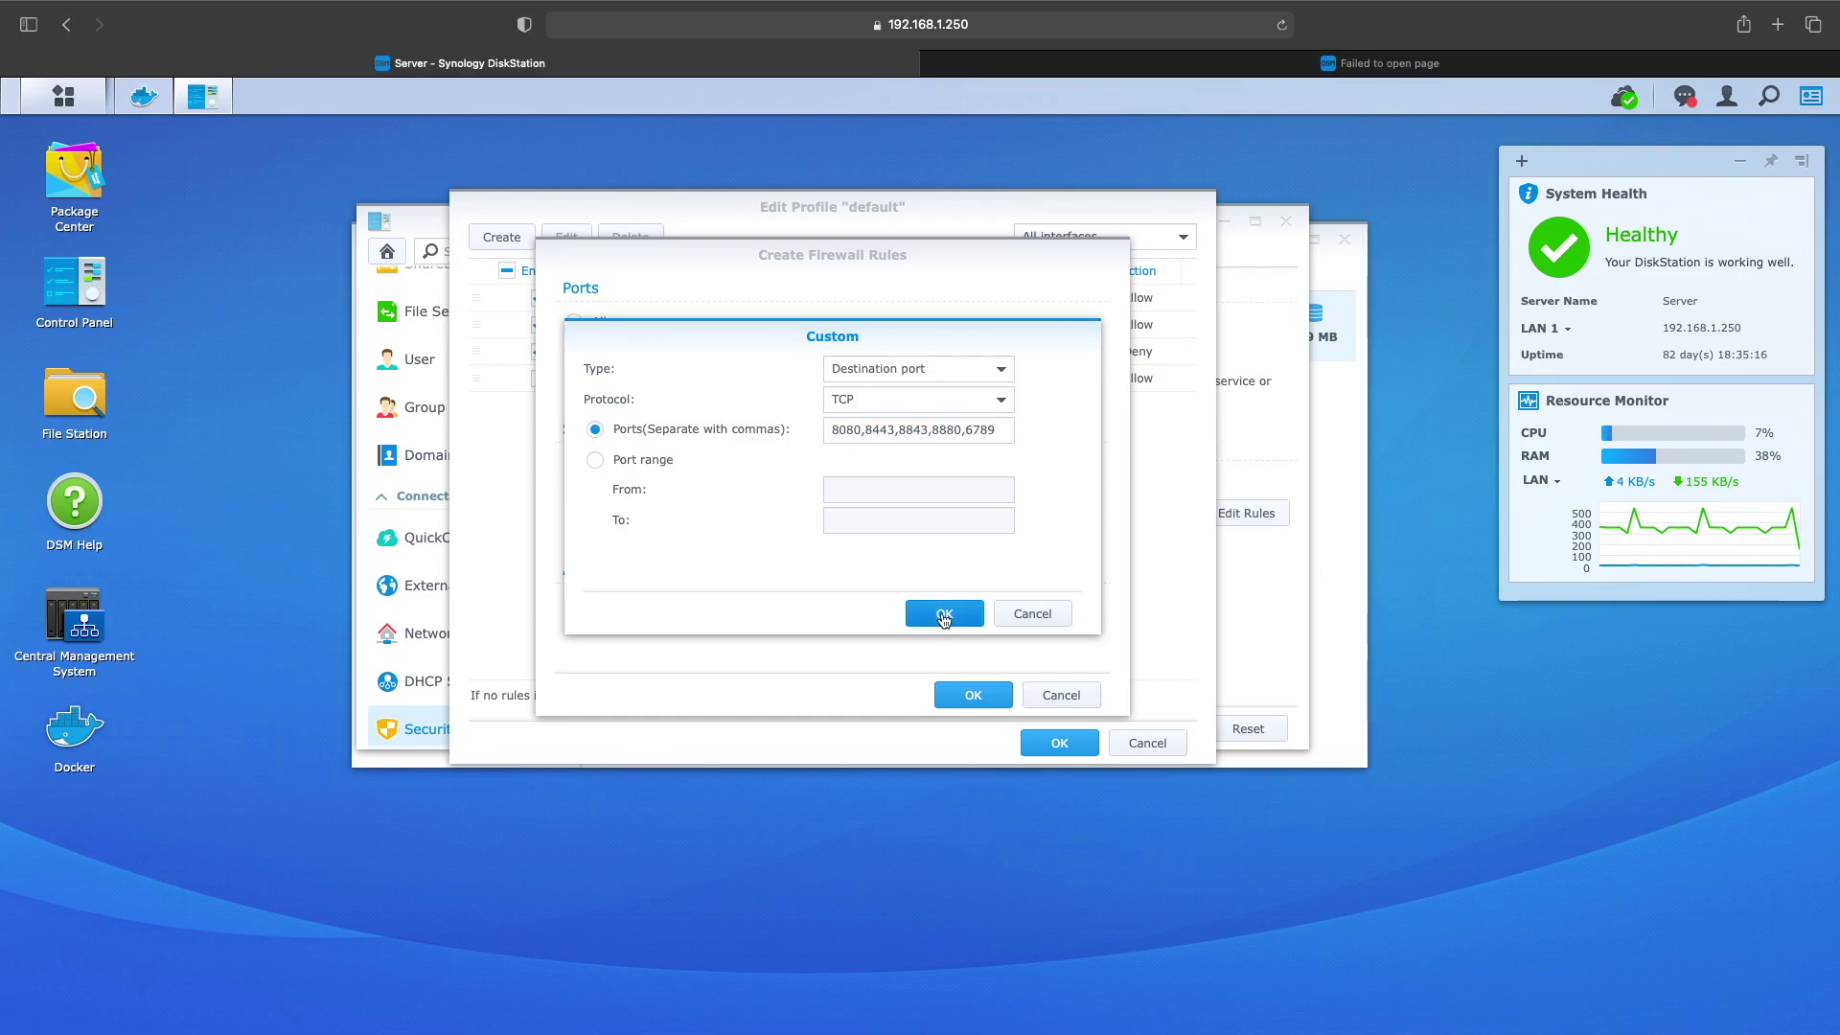
{"action": "left_click", "coordinate": [944, 616]}
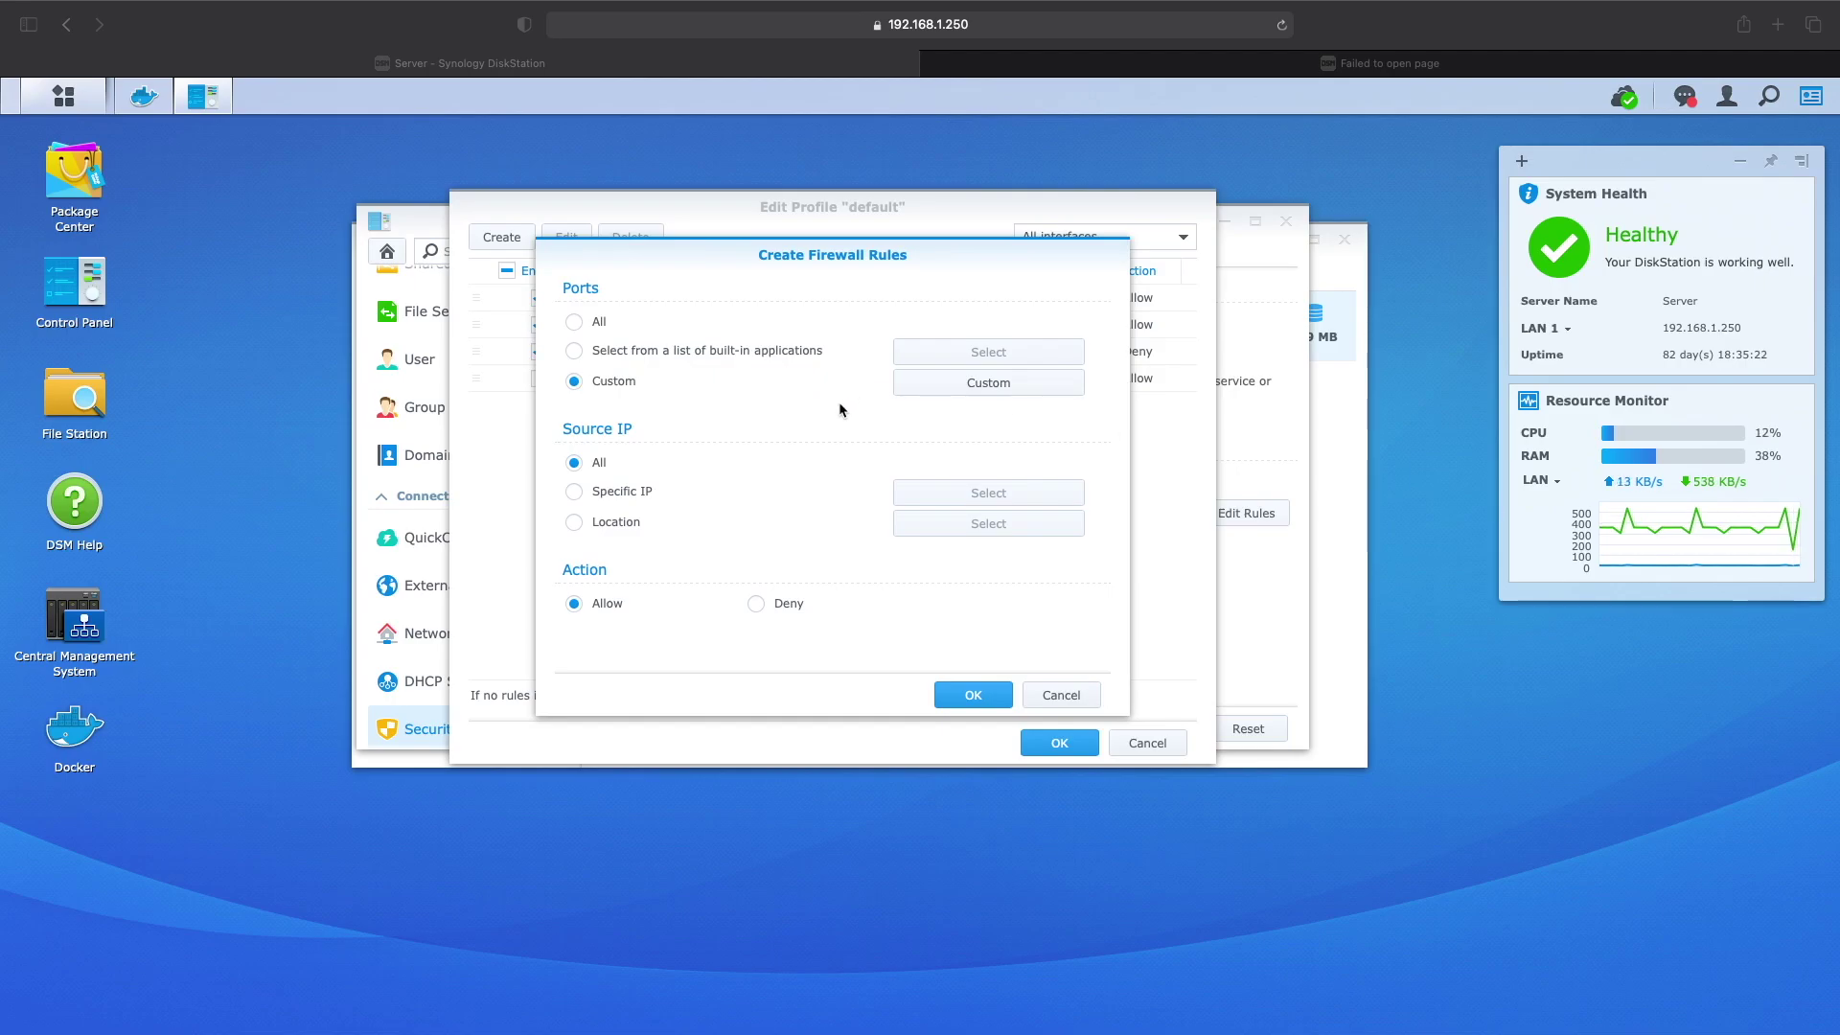
{"action": "left_click", "coordinate": [978, 692]}
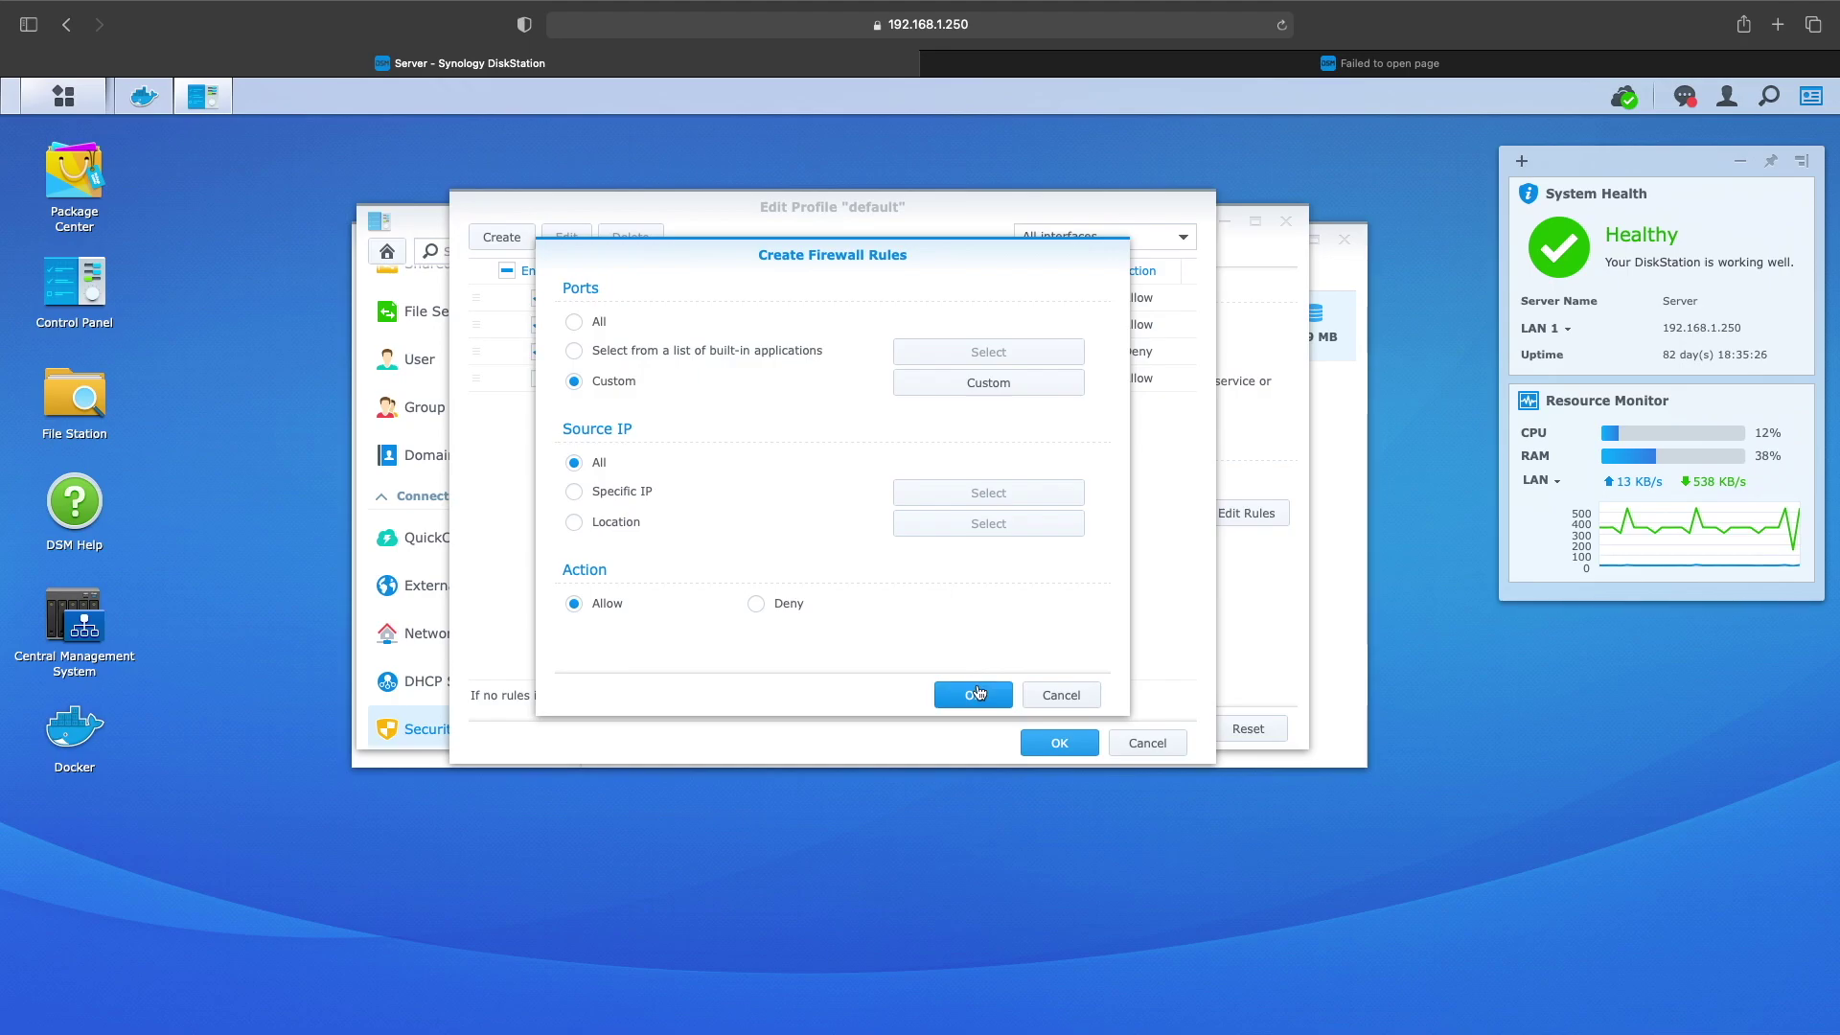
{"action": "left_click", "coordinate": [977, 692]}
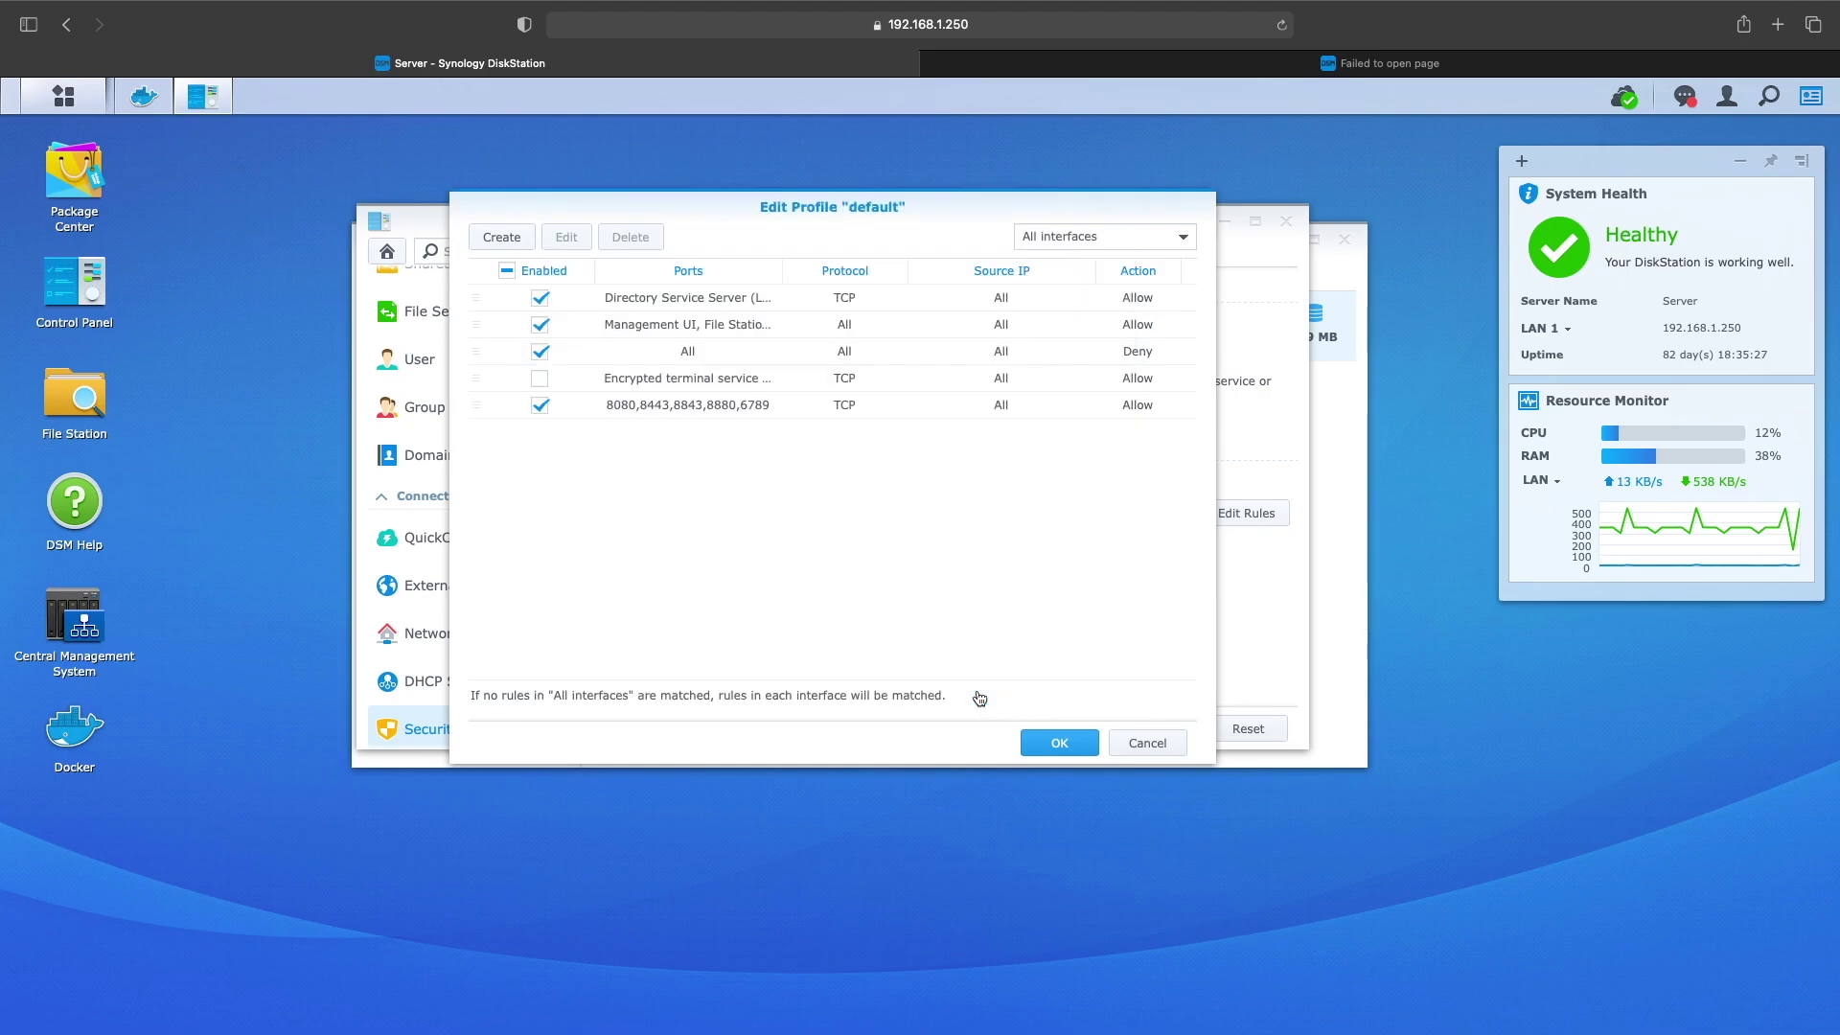
- Start a second custom-port rule with protocol UDP and ports 3448,10001
{"action": "left_click", "coordinate": [502, 238]}
{"action": "left_click", "coordinate": [574, 382]}
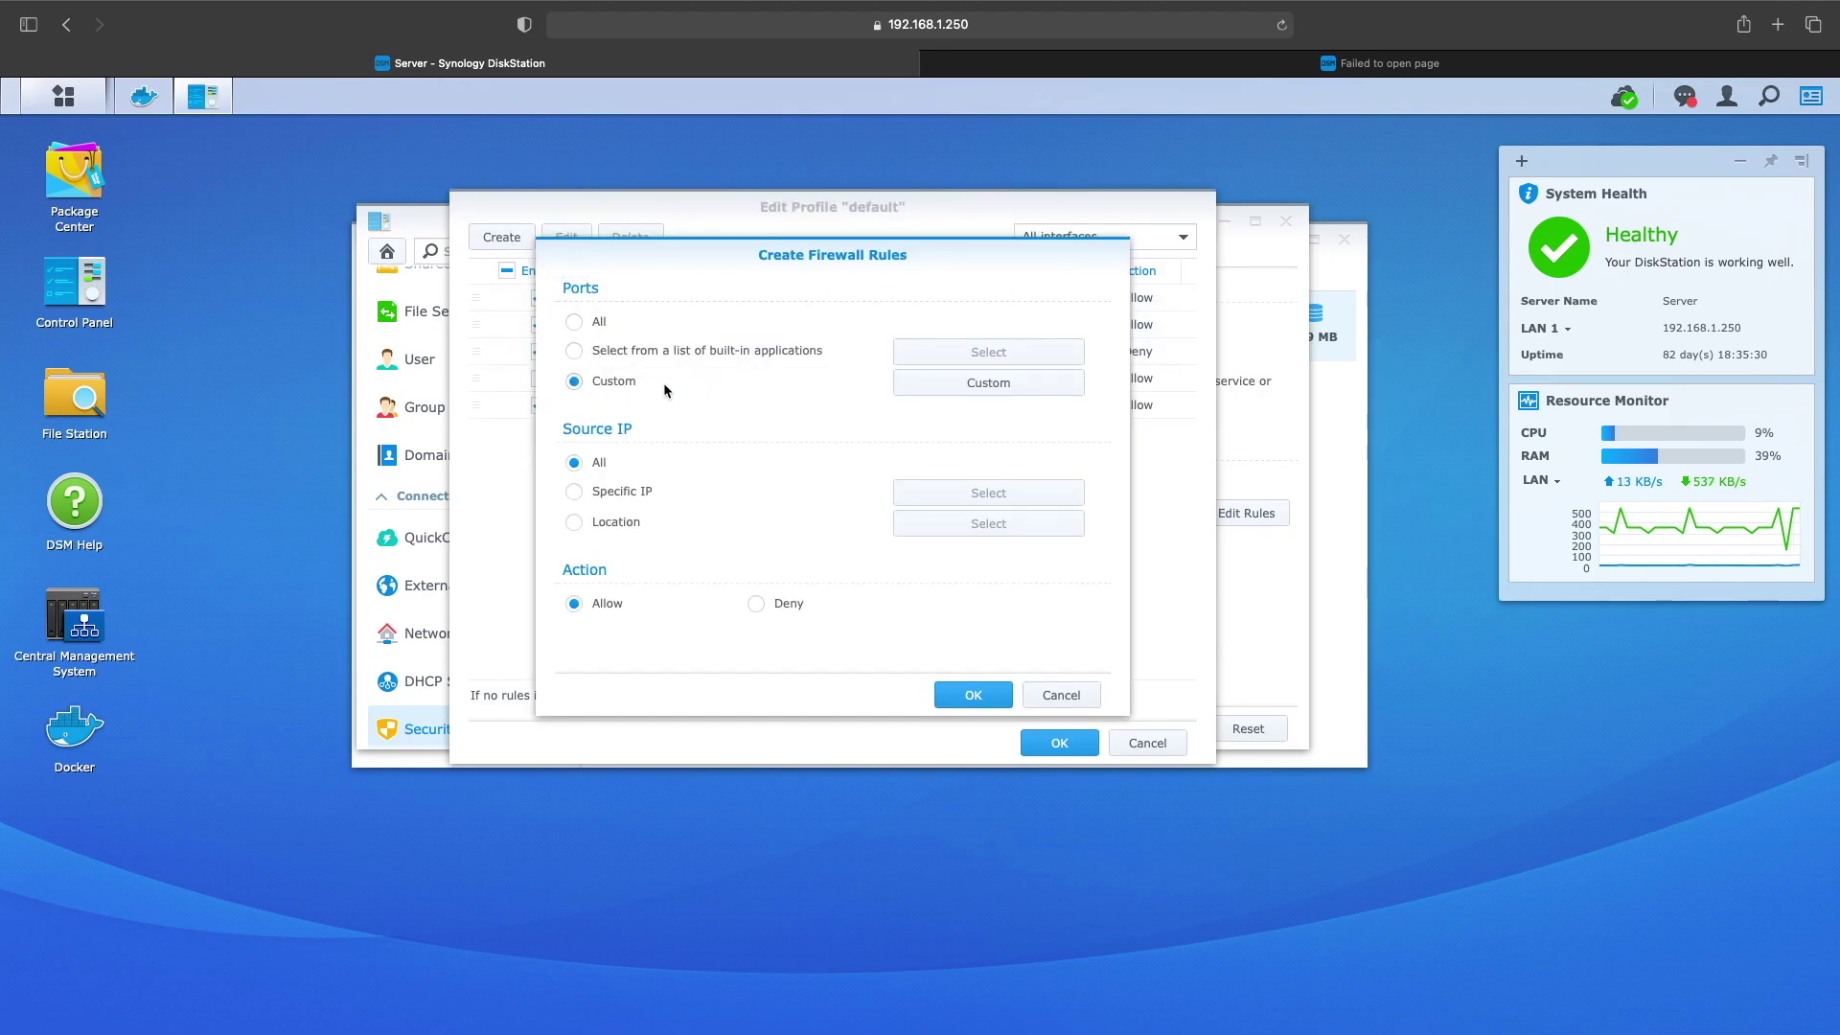
{"action": "left_click", "coordinate": [939, 385]}
{"action": "left_click", "coordinate": [910, 396]}
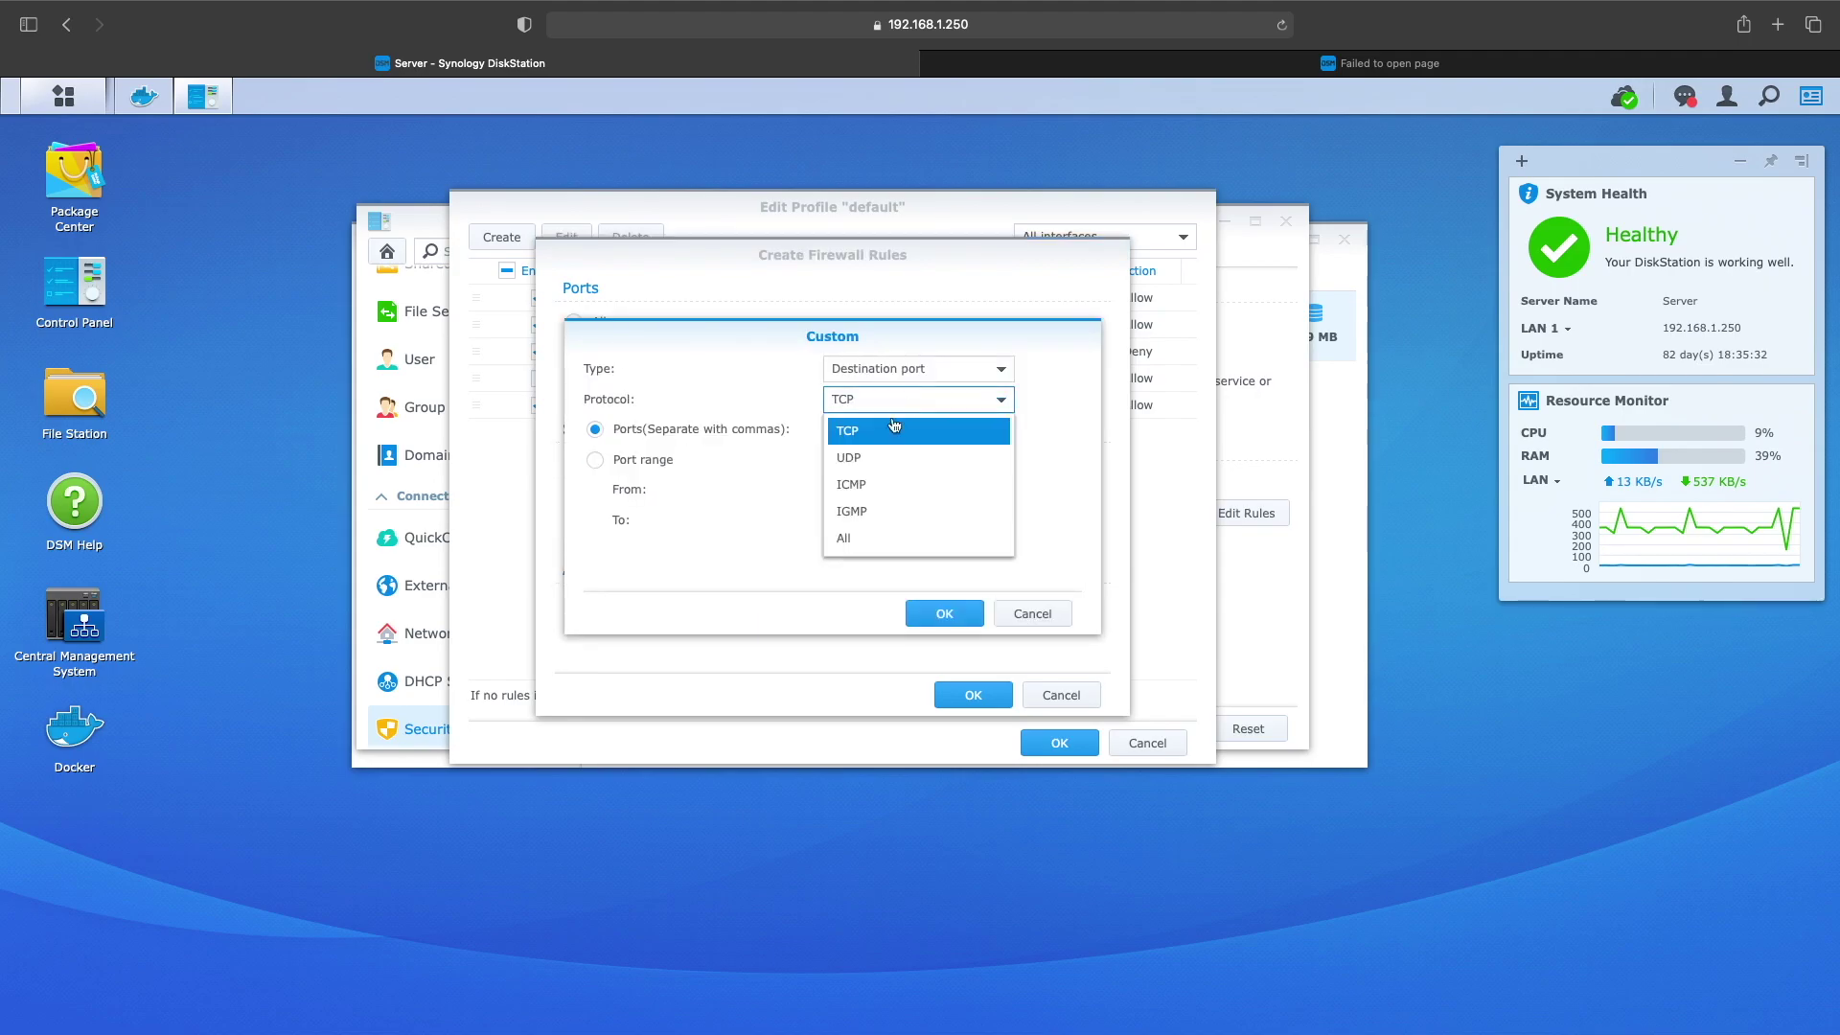
{"action": "left_click", "coordinate": [874, 457]}
{"action": "left_click", "coordinate": [873, 424]}
{"action": "type", "text": "3448"}
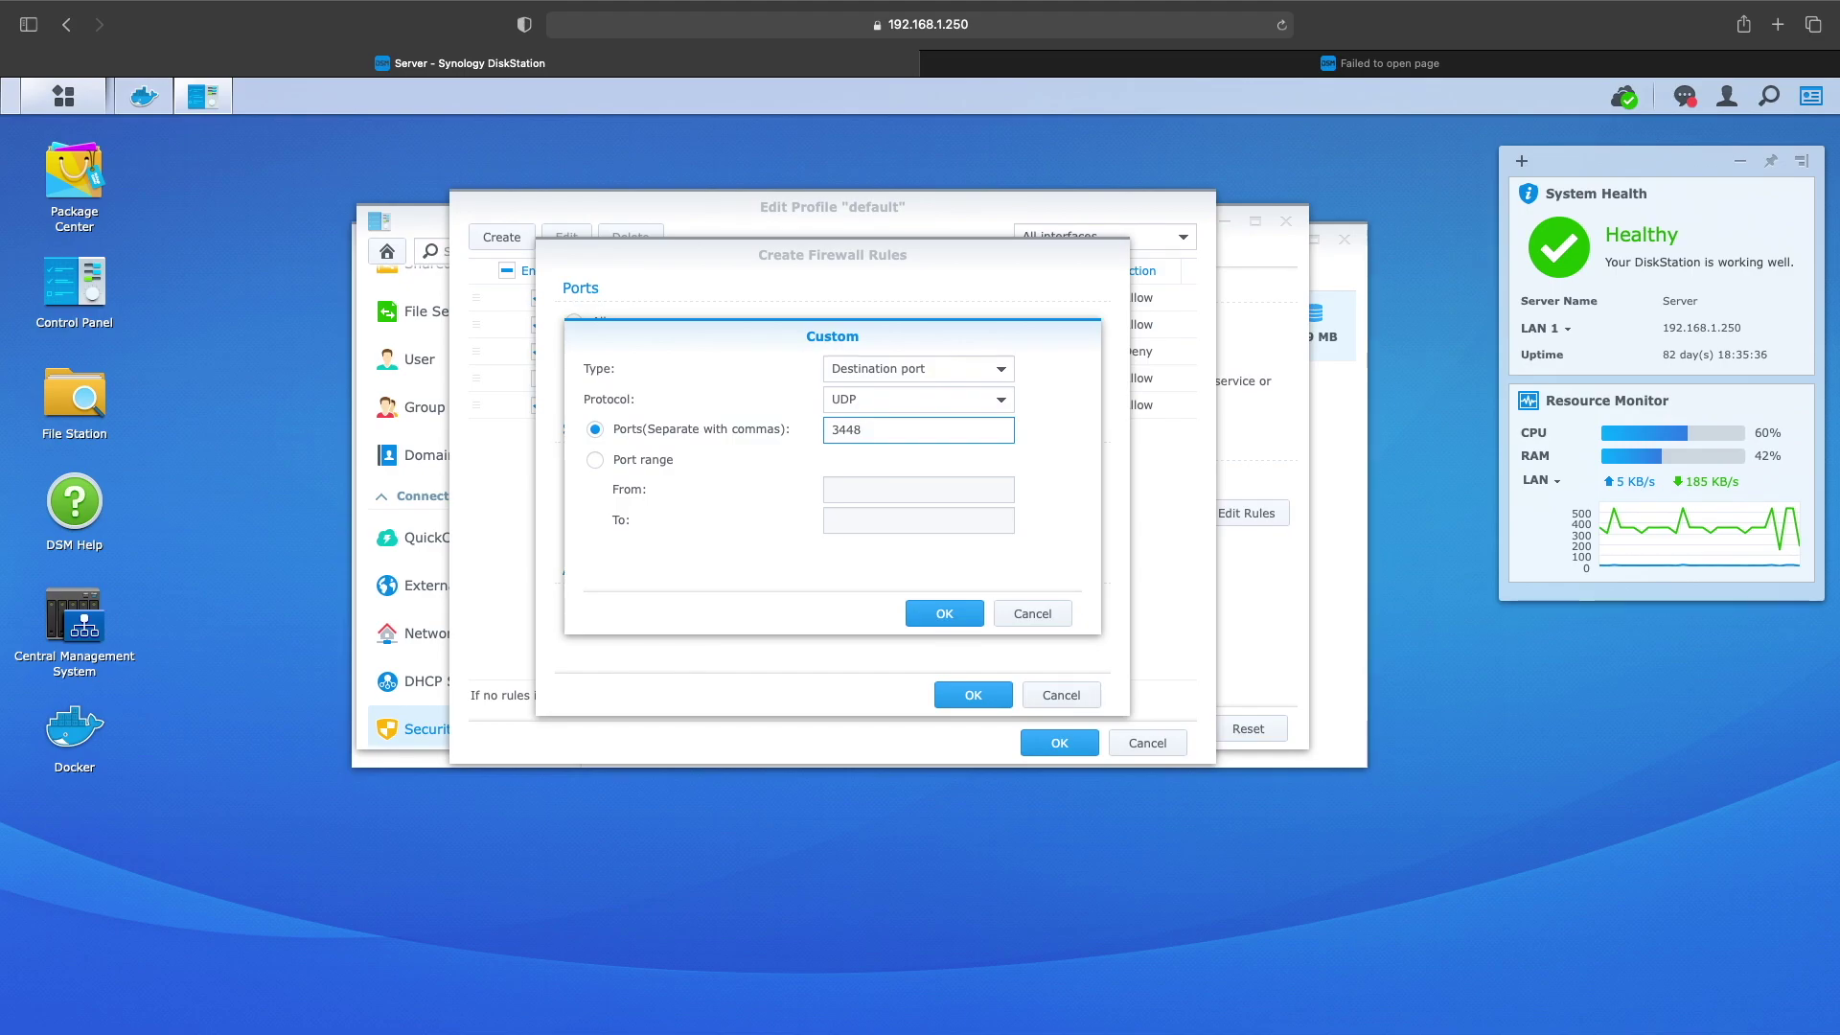
{"action": "type", "text": ",10001"}
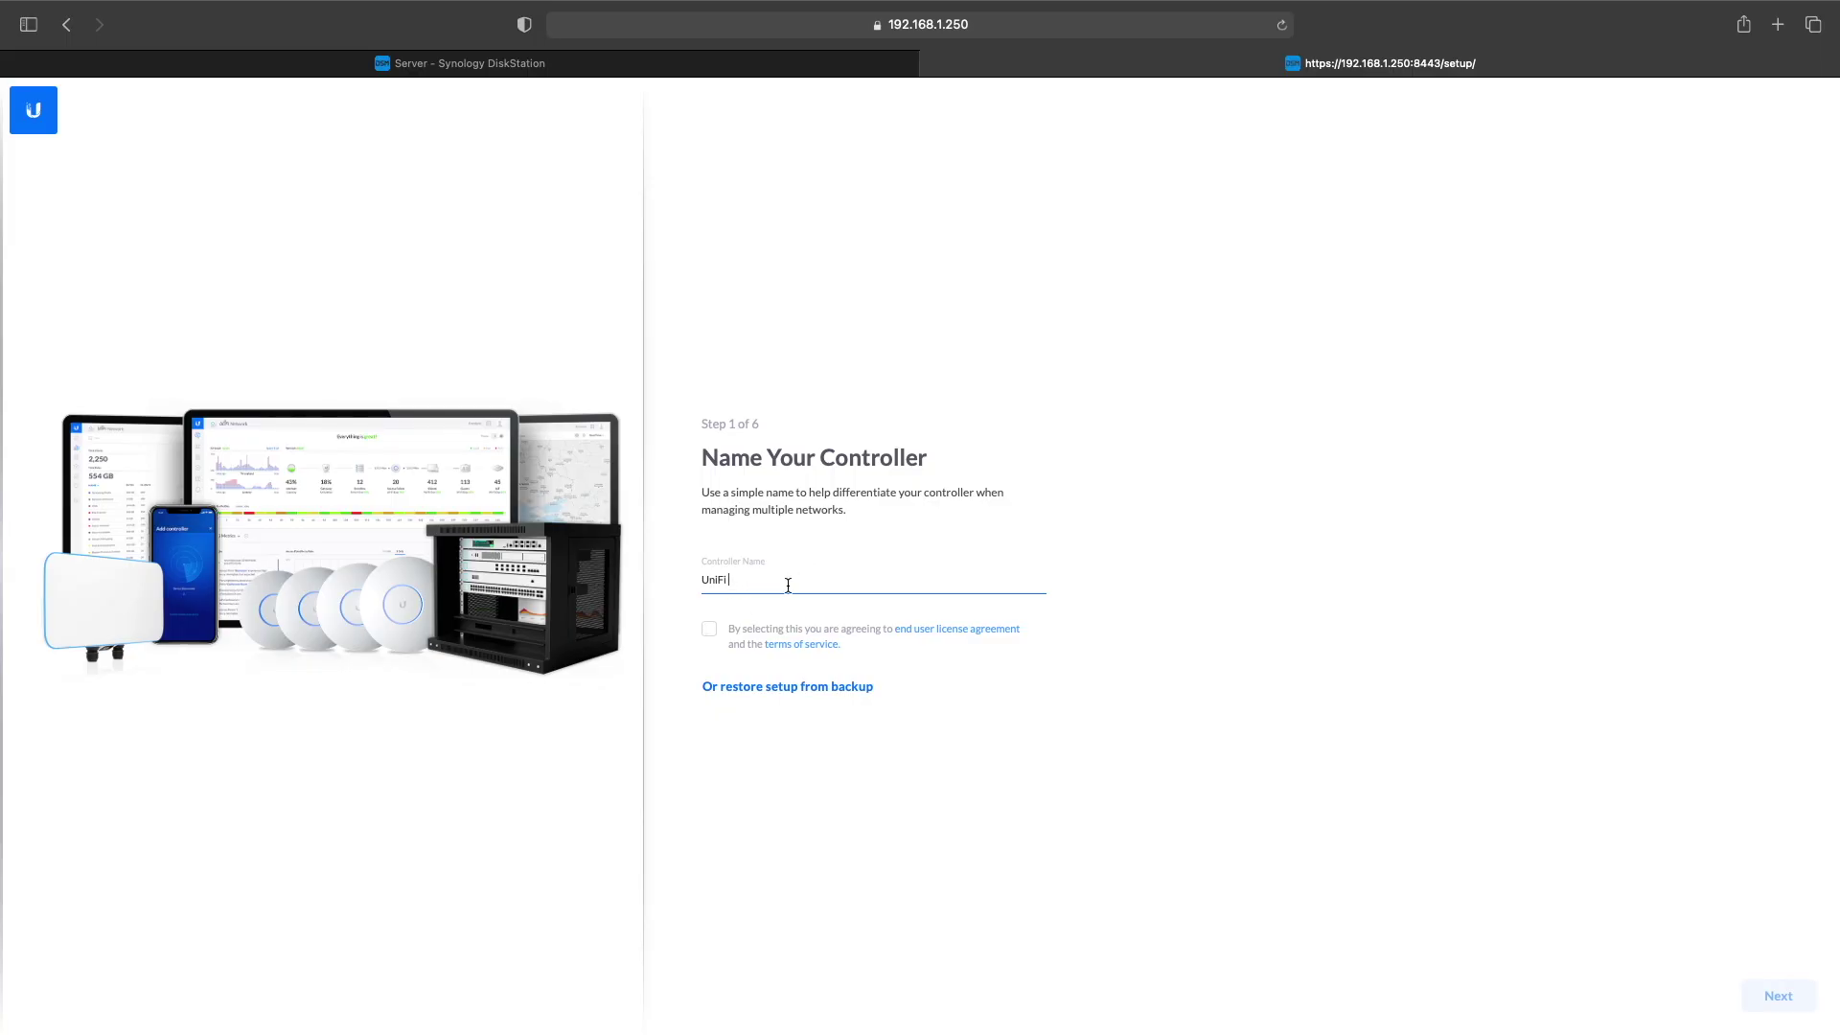
{"action": "left_click_drag", "start_coordinate": [788, 584], "coordinate": [633, 572]}
- Name the controller 'Low Voltage Tech', accept the licence terms, and continue the setup wizard
{"action": "type", "text": "Low Voltage Tech"}
{"action": "left_click", "coordinate": [1791, 983]}
{"action": "left_click", "coordinate": [708, 630]}
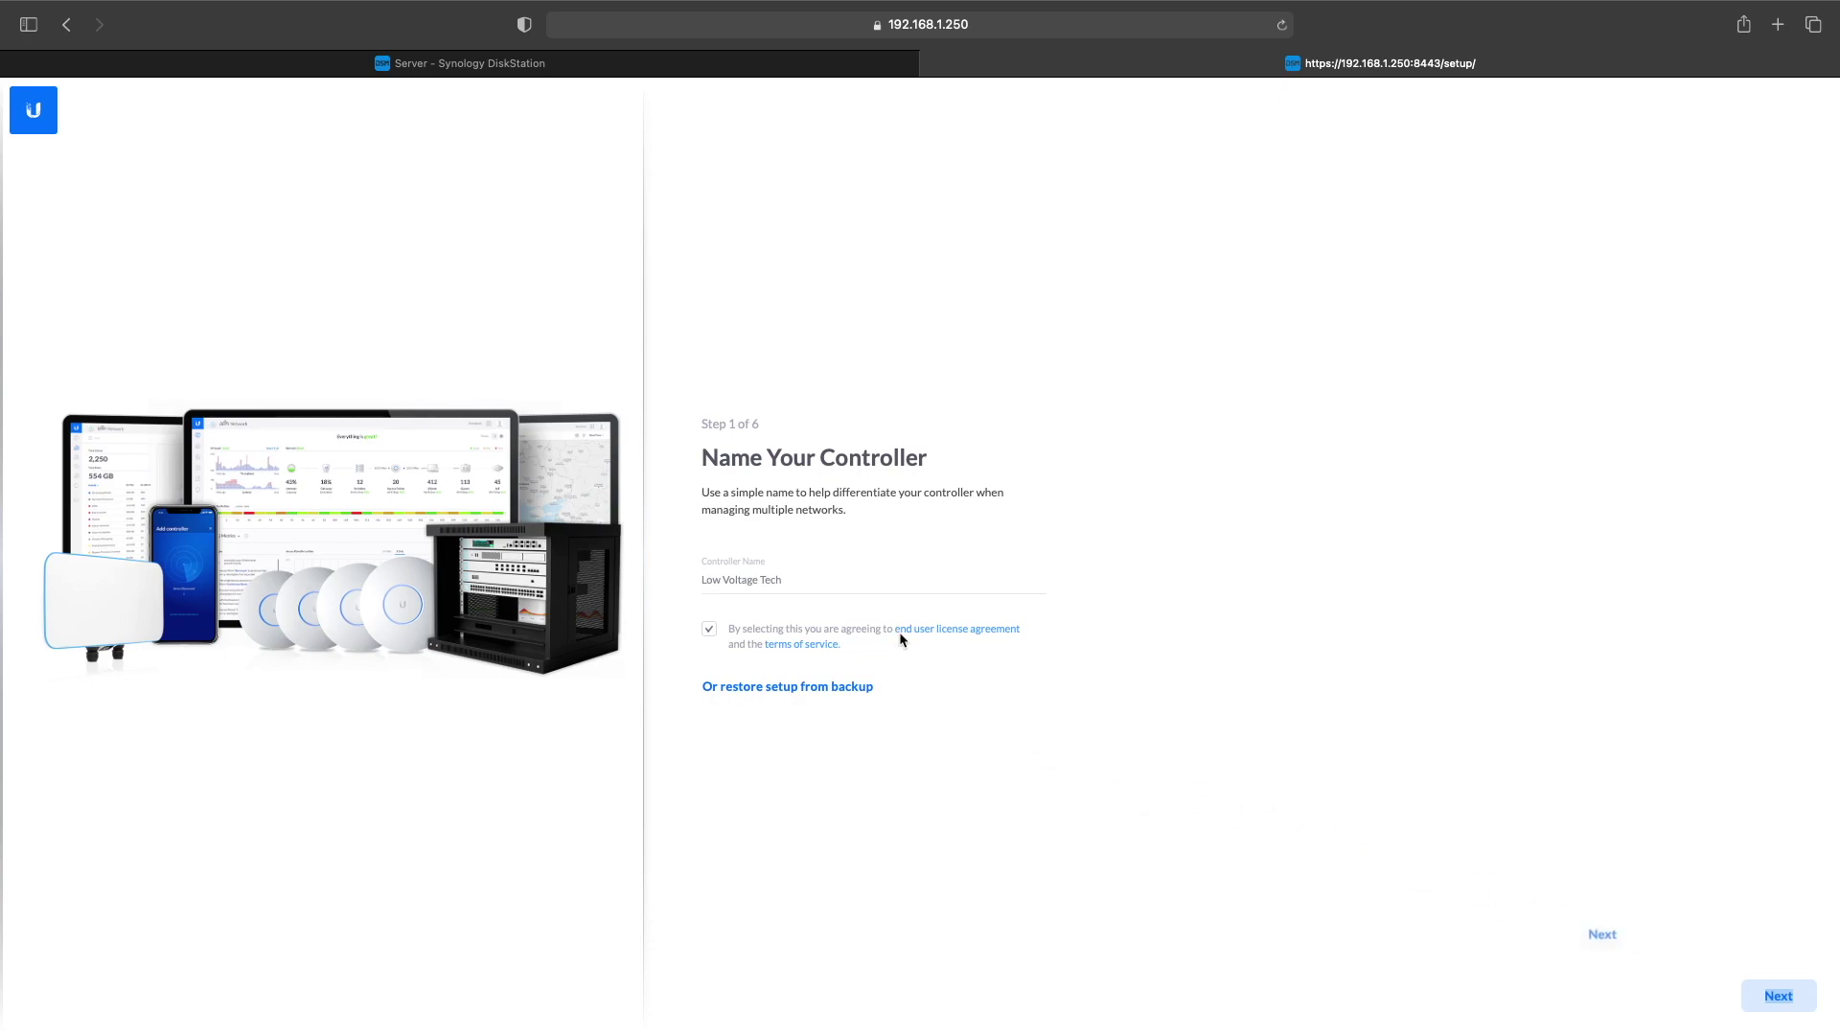
{"action": "triple_click", "coordinate": [814, 576]}
{"action": "left_click", "coordinate": [798, 587]}
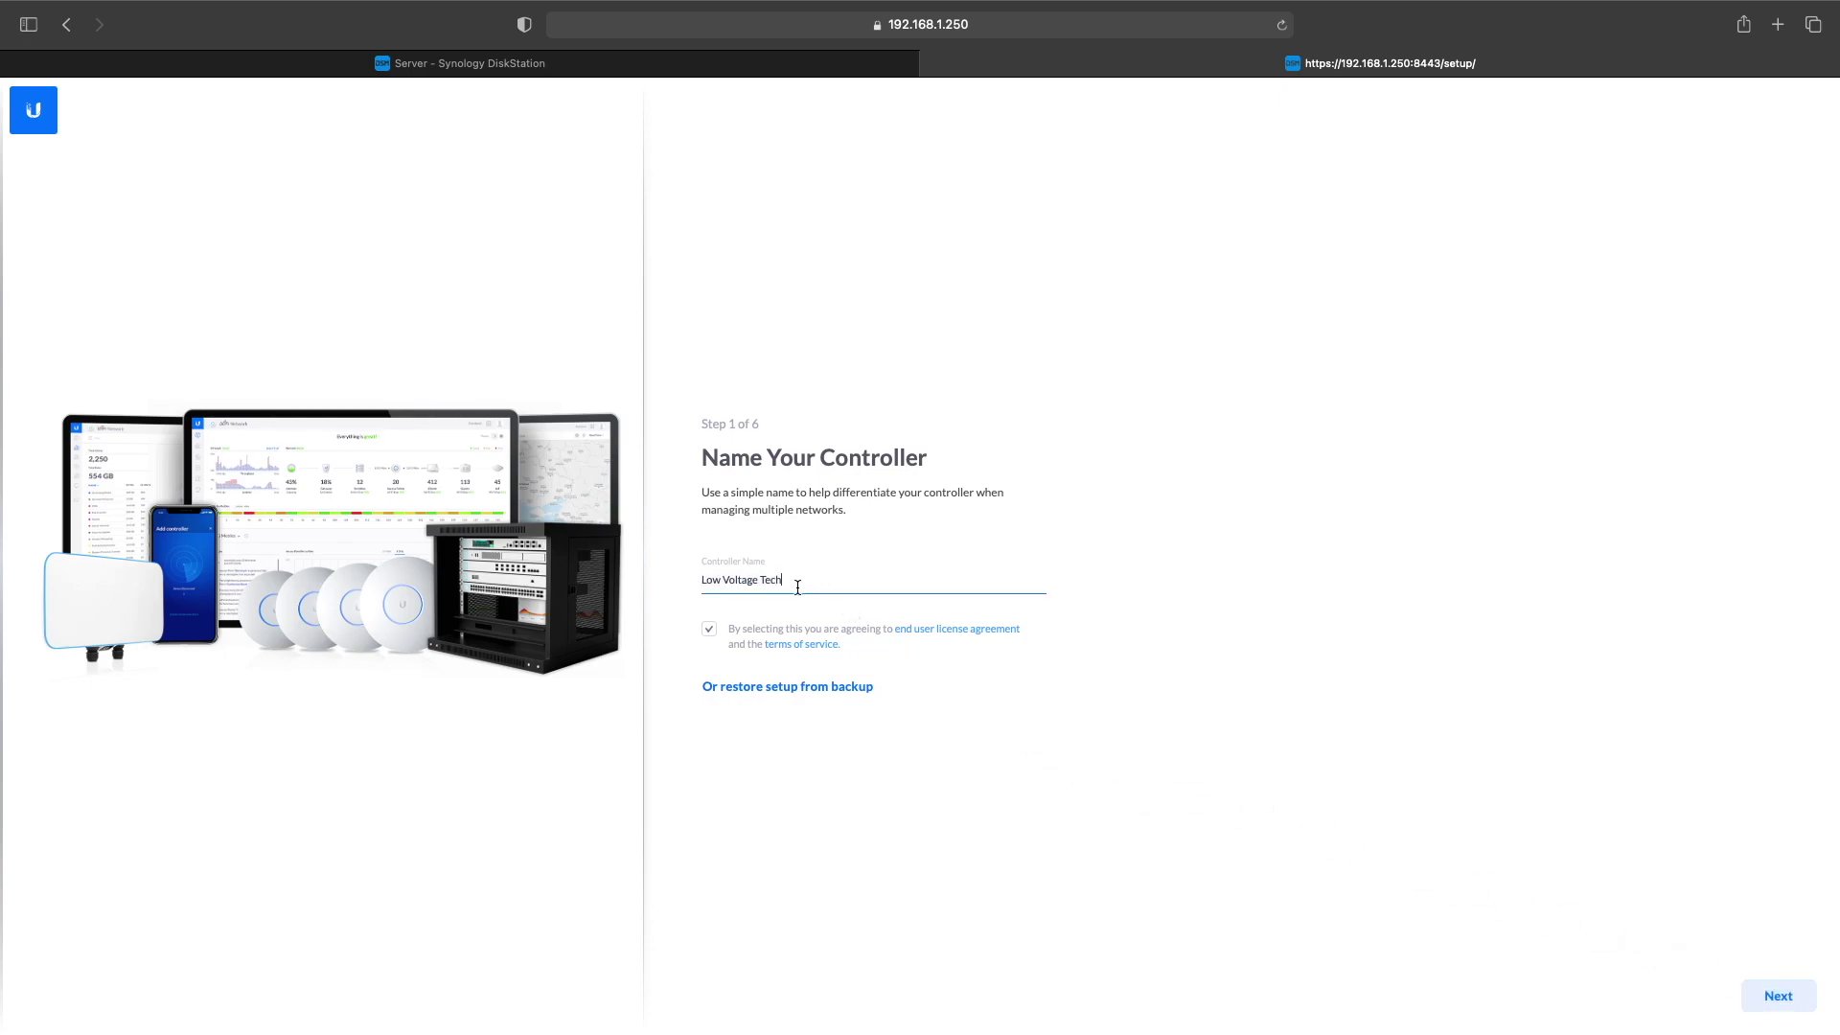
{"action": "type", "text": "nologies"}
{"action": "left_click", "coordinate": [1780, 995]}
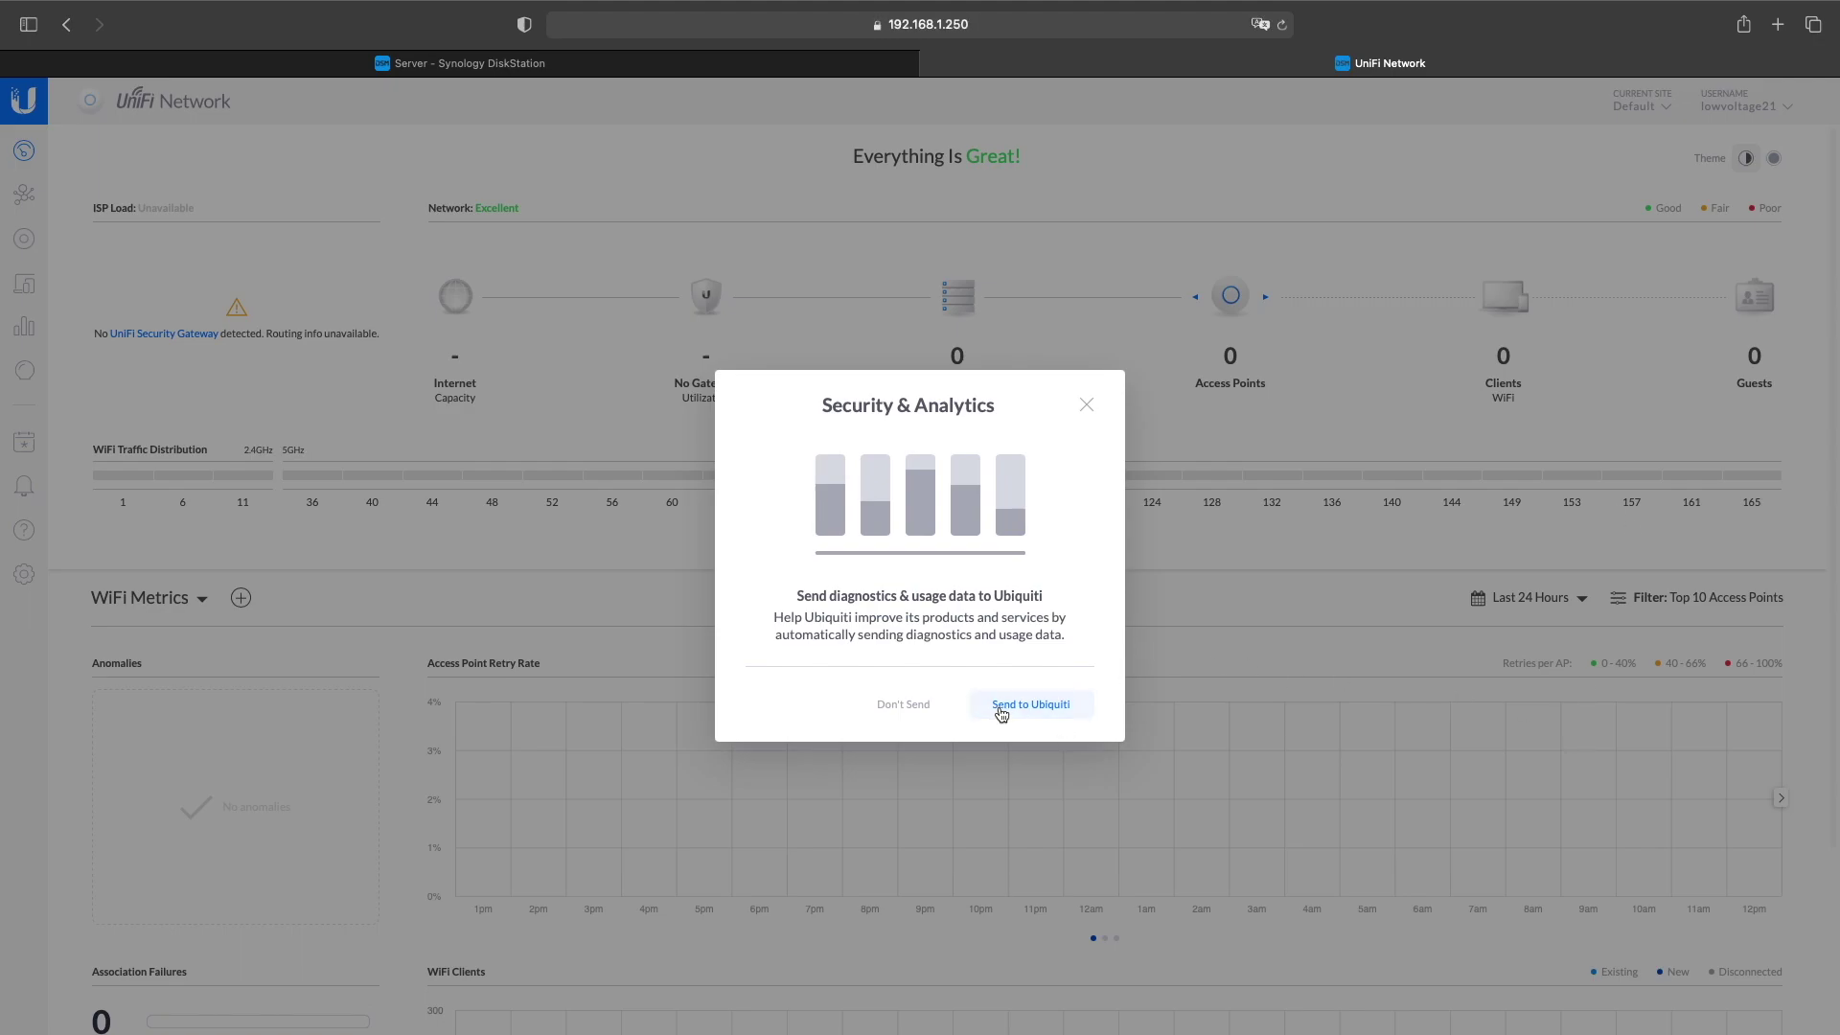
- Decline sending diagnostics data and check the Current Site list
{"action": "left_click", "coordinate": [904, 706]}
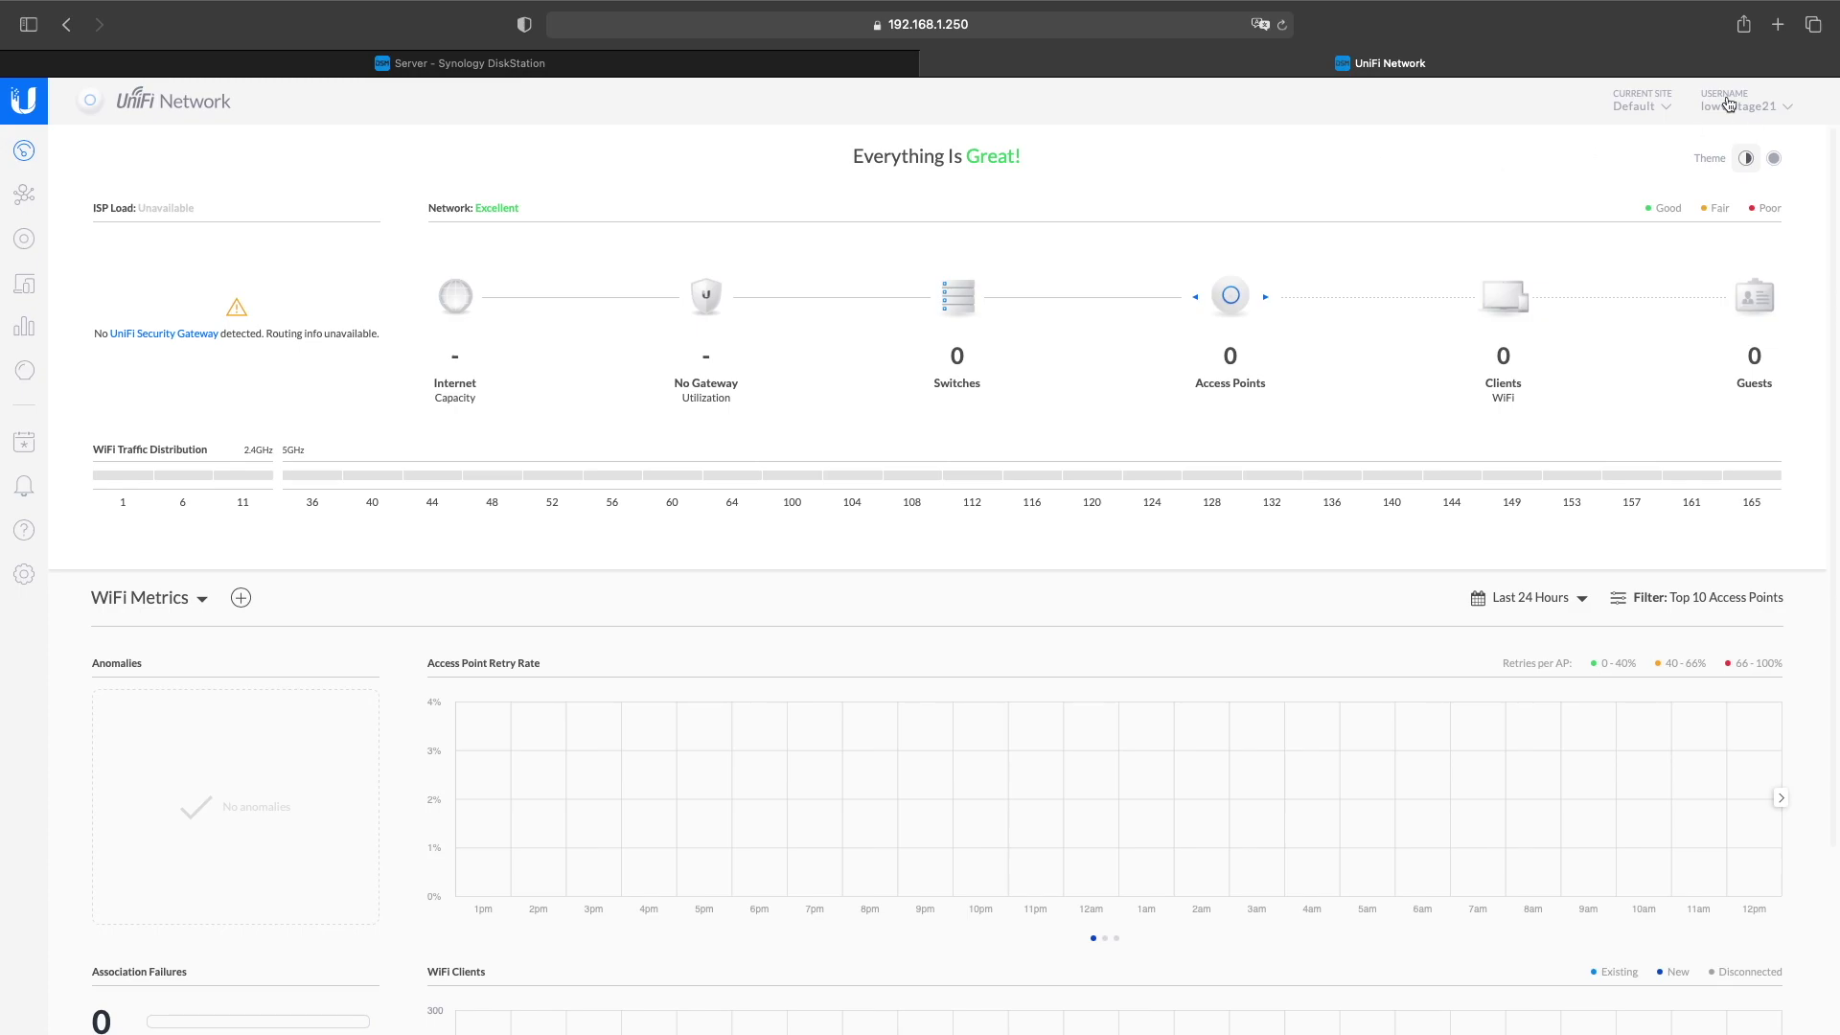
{"action": "left_click", "coordinate": [1667, 113]}
{"action": "left_click", "coordinate": [1538, 98]}
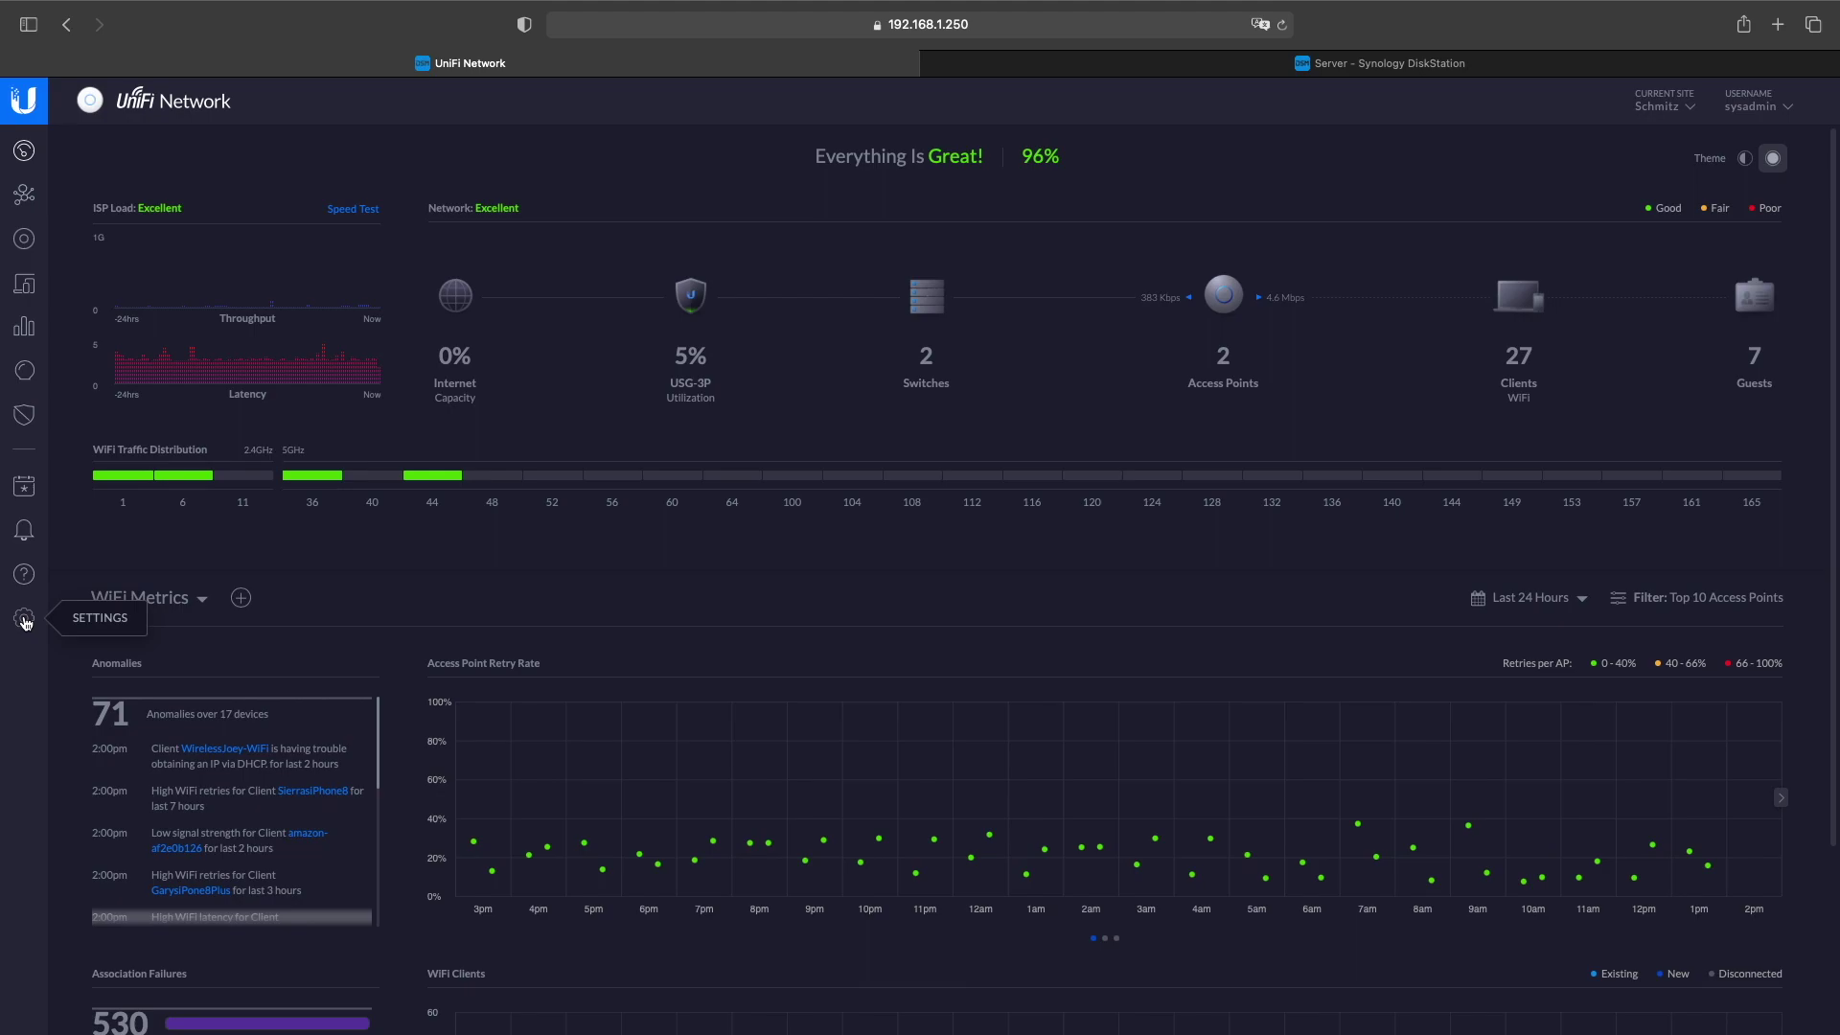
- Export the current site from Site settings and download its backup file
{"action": "left_click", "coordinate": [24, 620]}
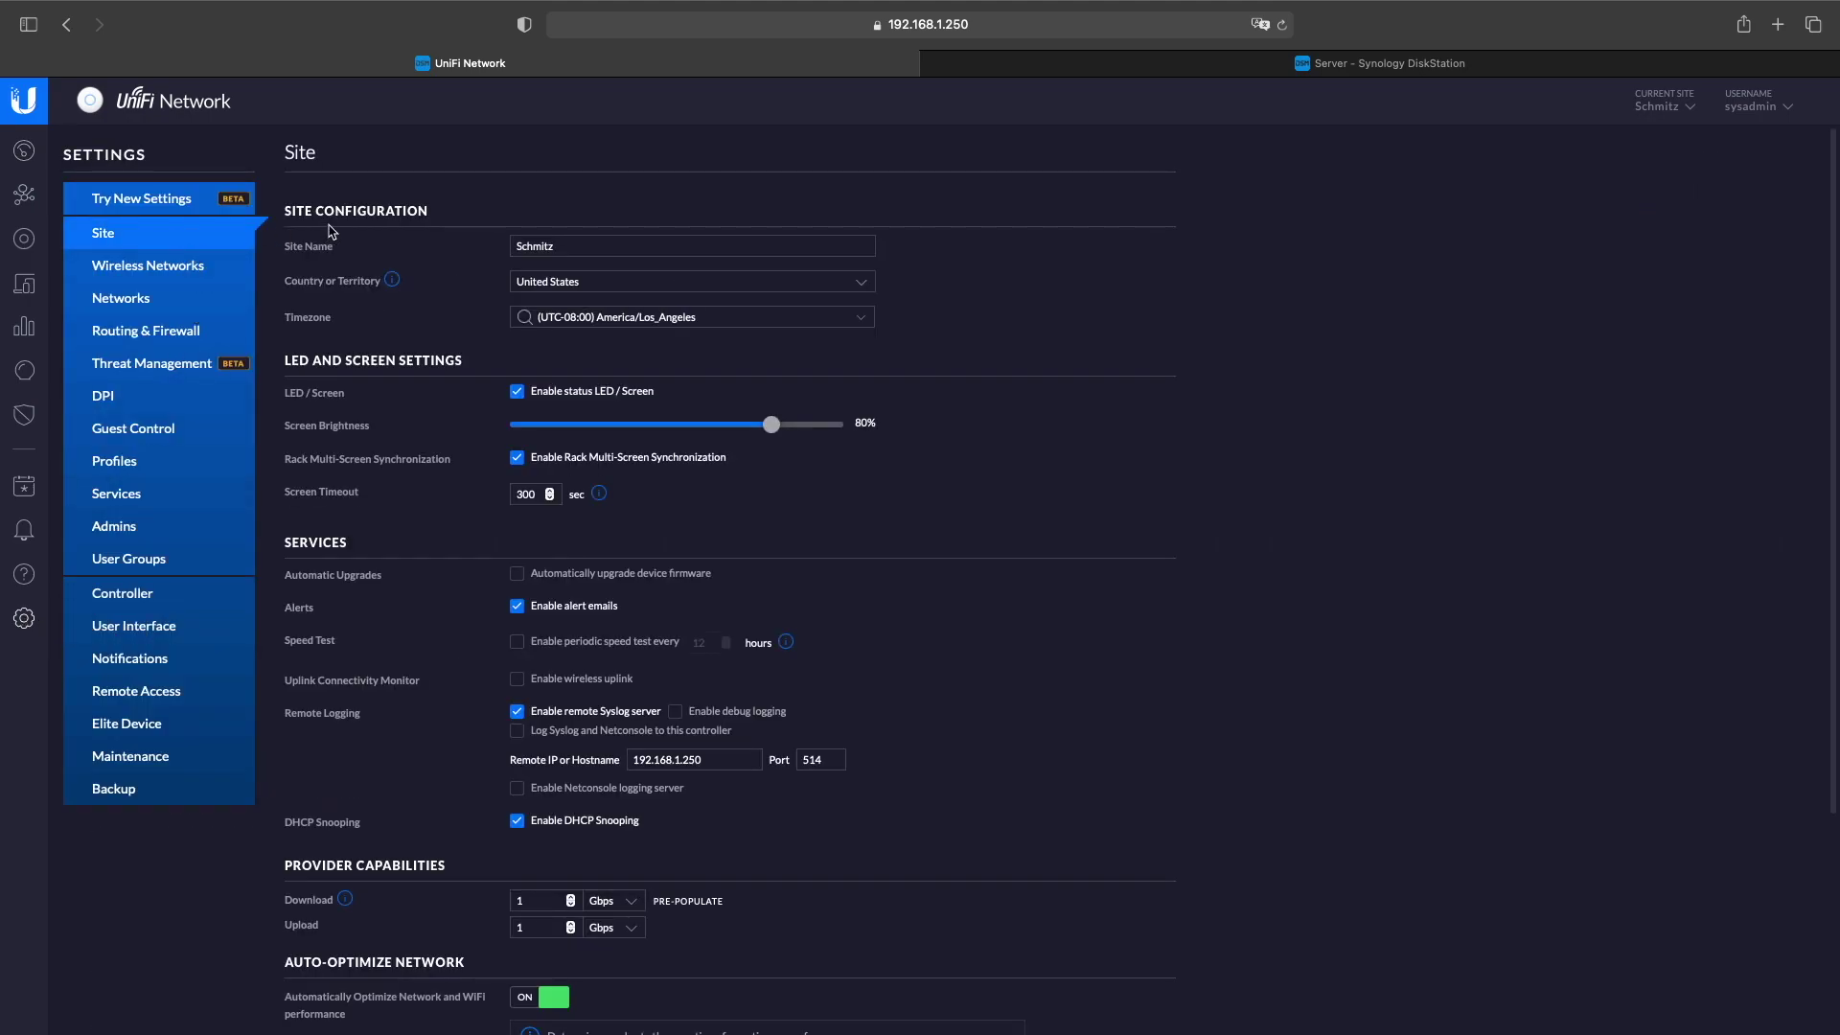
{"action": "scroll", "coordinate": [541, 388], "scroll_direction": "down", "scroll_amount": 3}
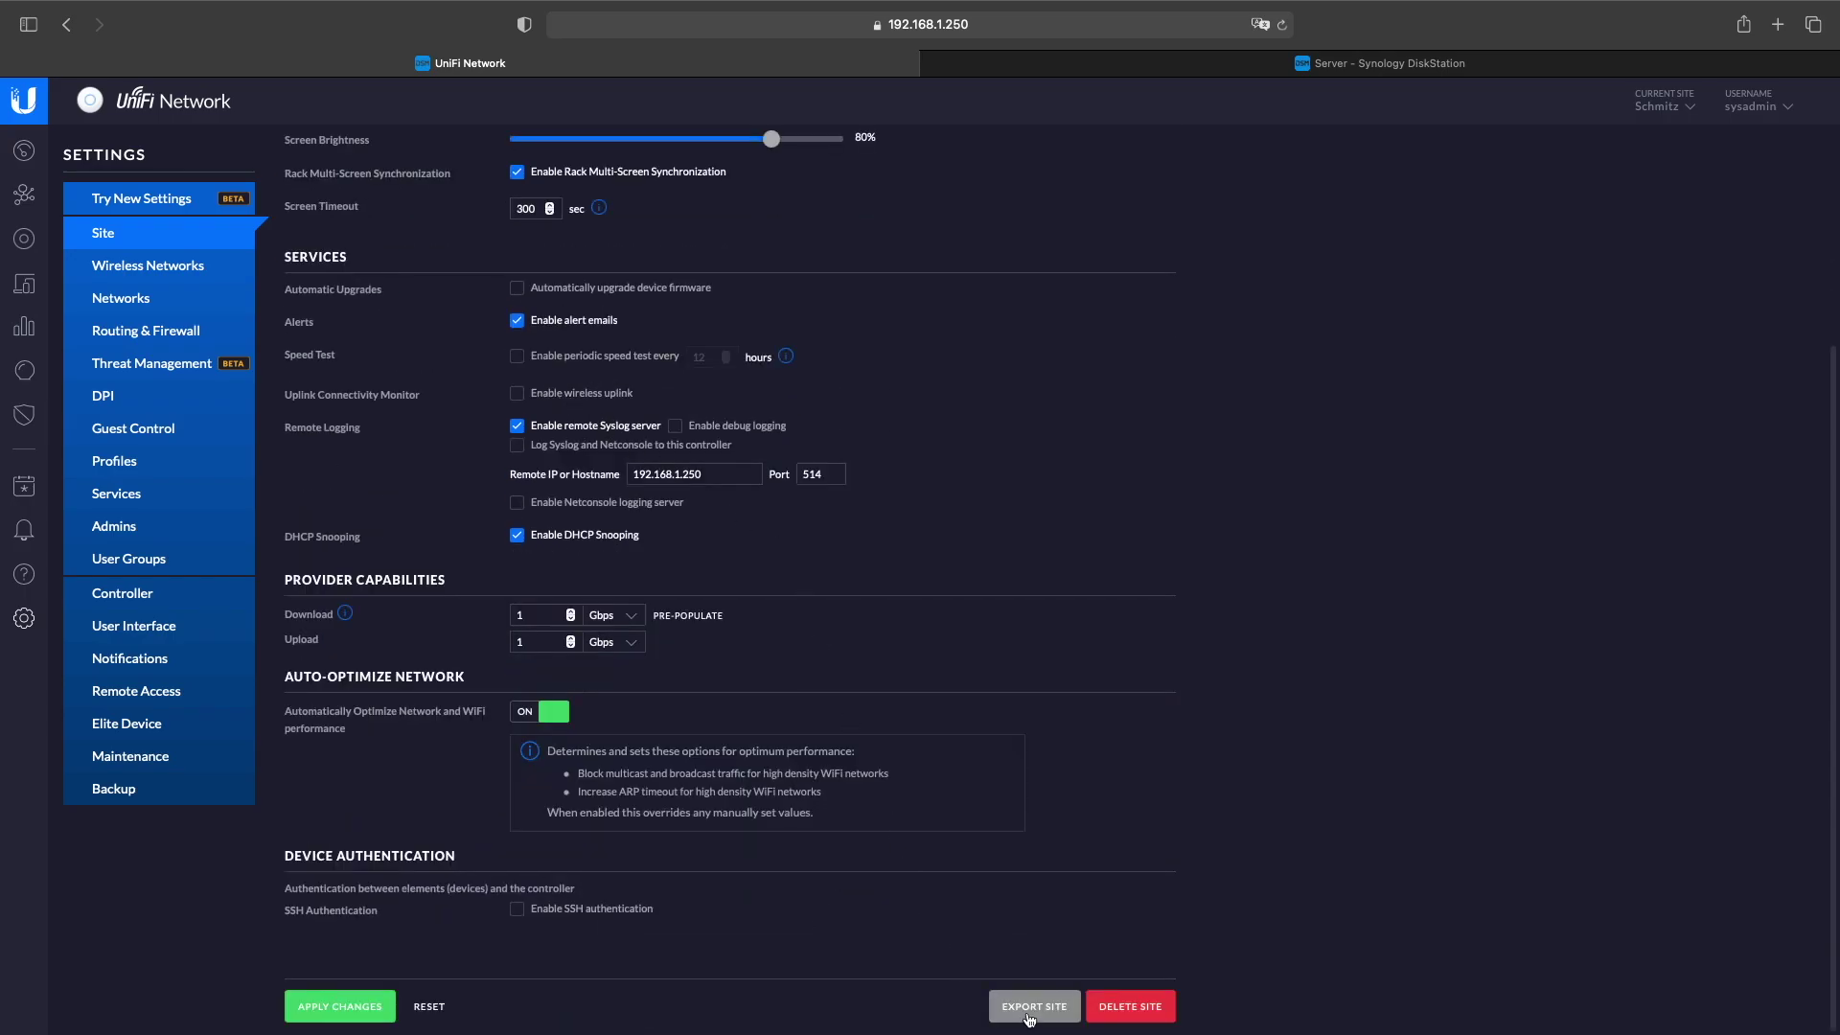
{"action": "left_click", "coordinate": [1031, 1020]}
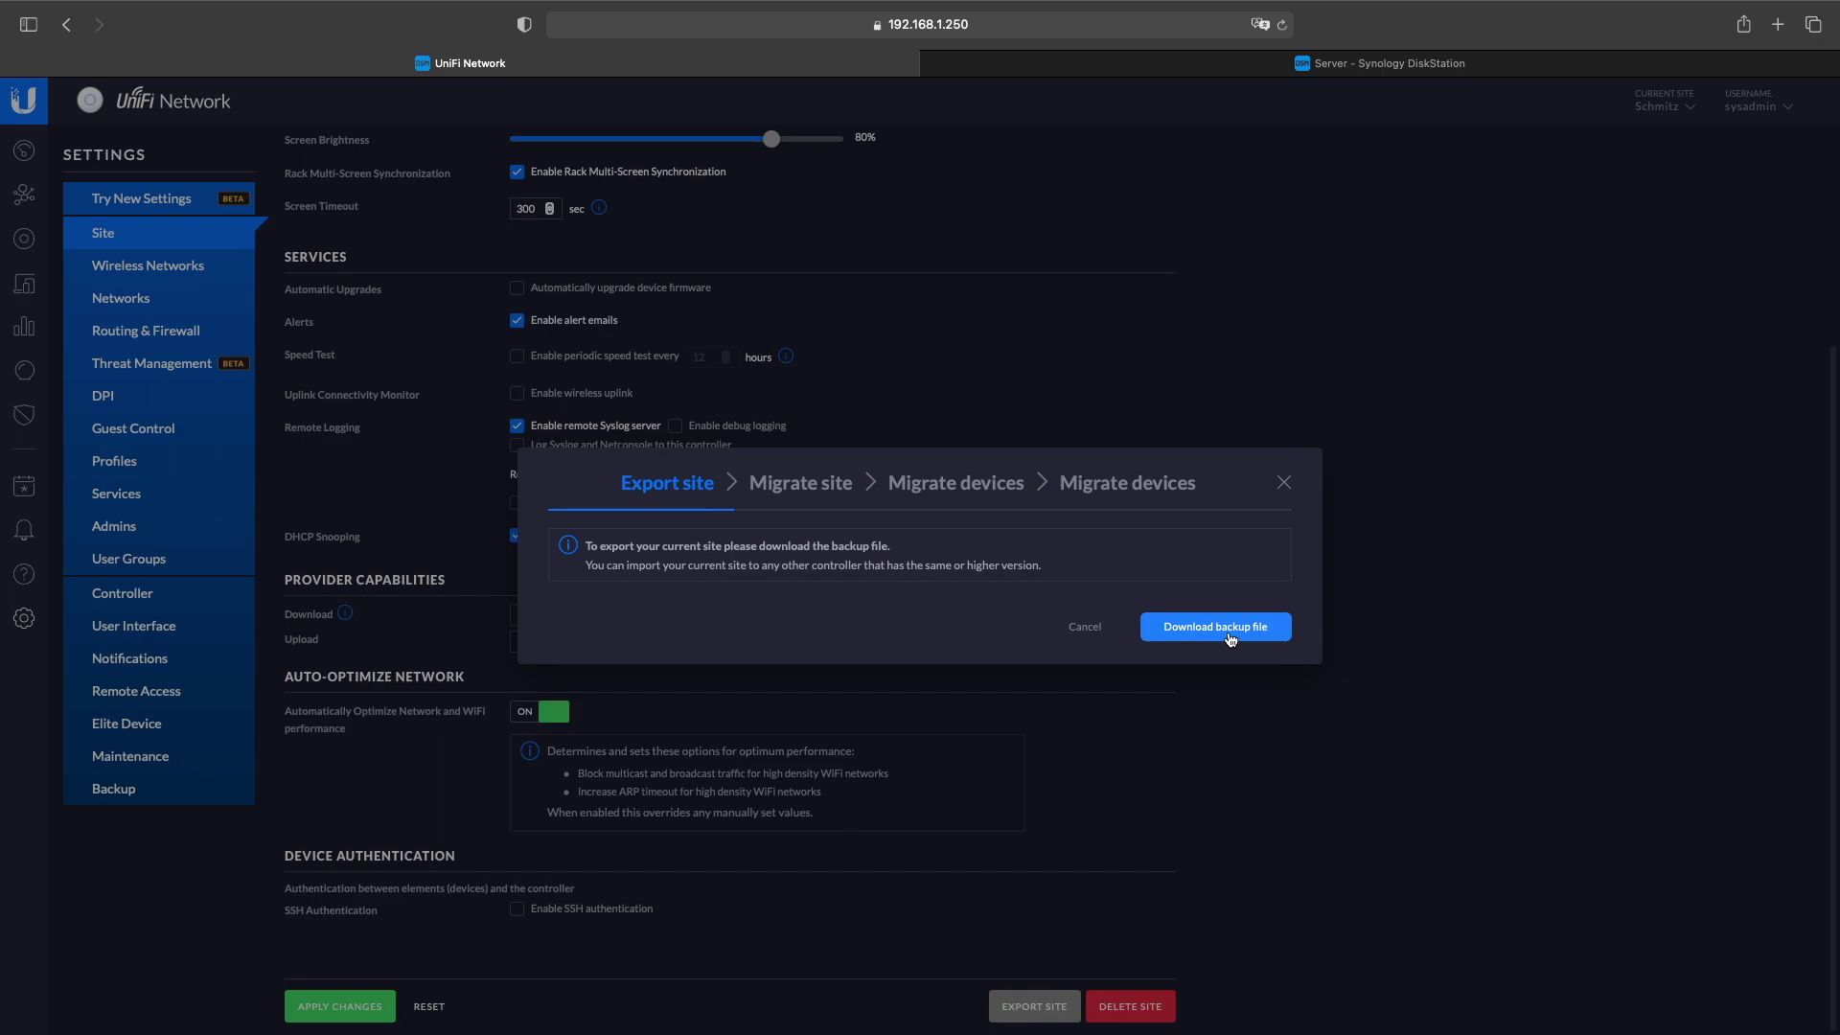
{"action": "left_click", "coordinate": [1229, 637]}
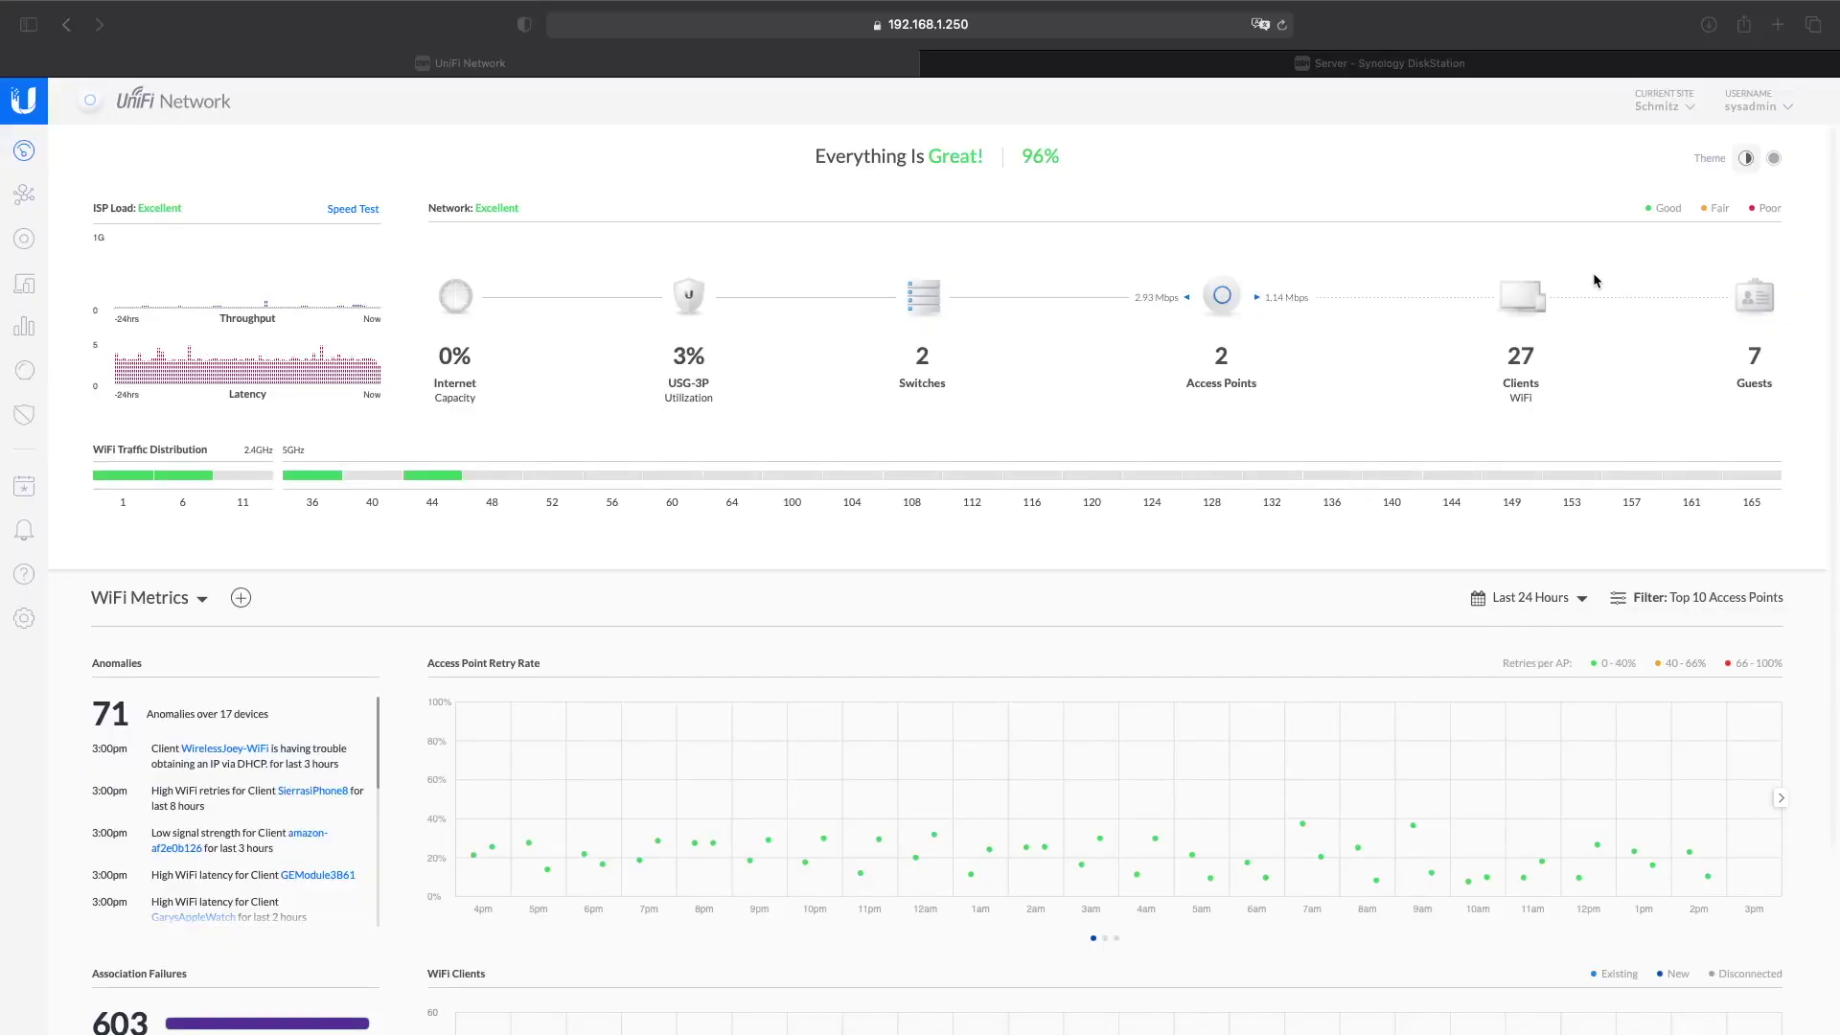
- Open Import Site, enter the site name 'test', and cancel choosing the 6.0.41.unf backup
{"action": "left_click", "coordinate": [1693, 113]}
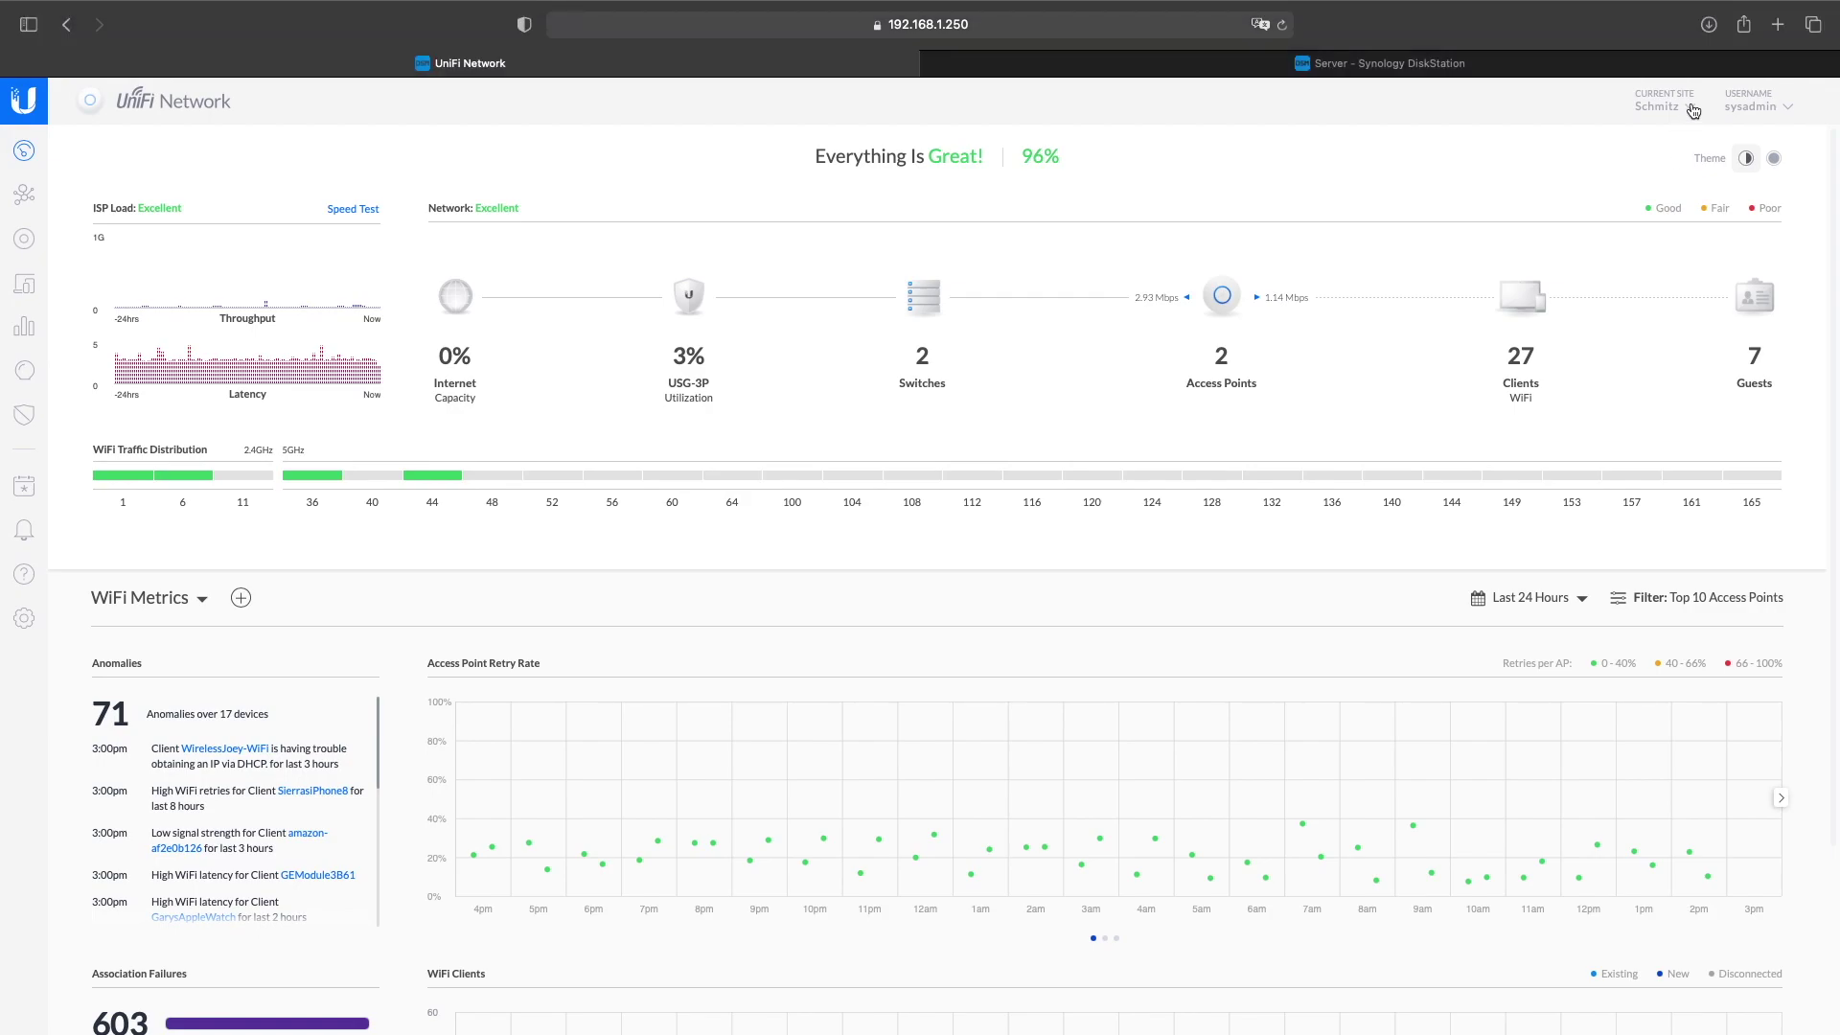
{"action": "left_click", "coordinate": [1693, 113]}
{"action": "left_click", "coordinate": [1568, 267]}
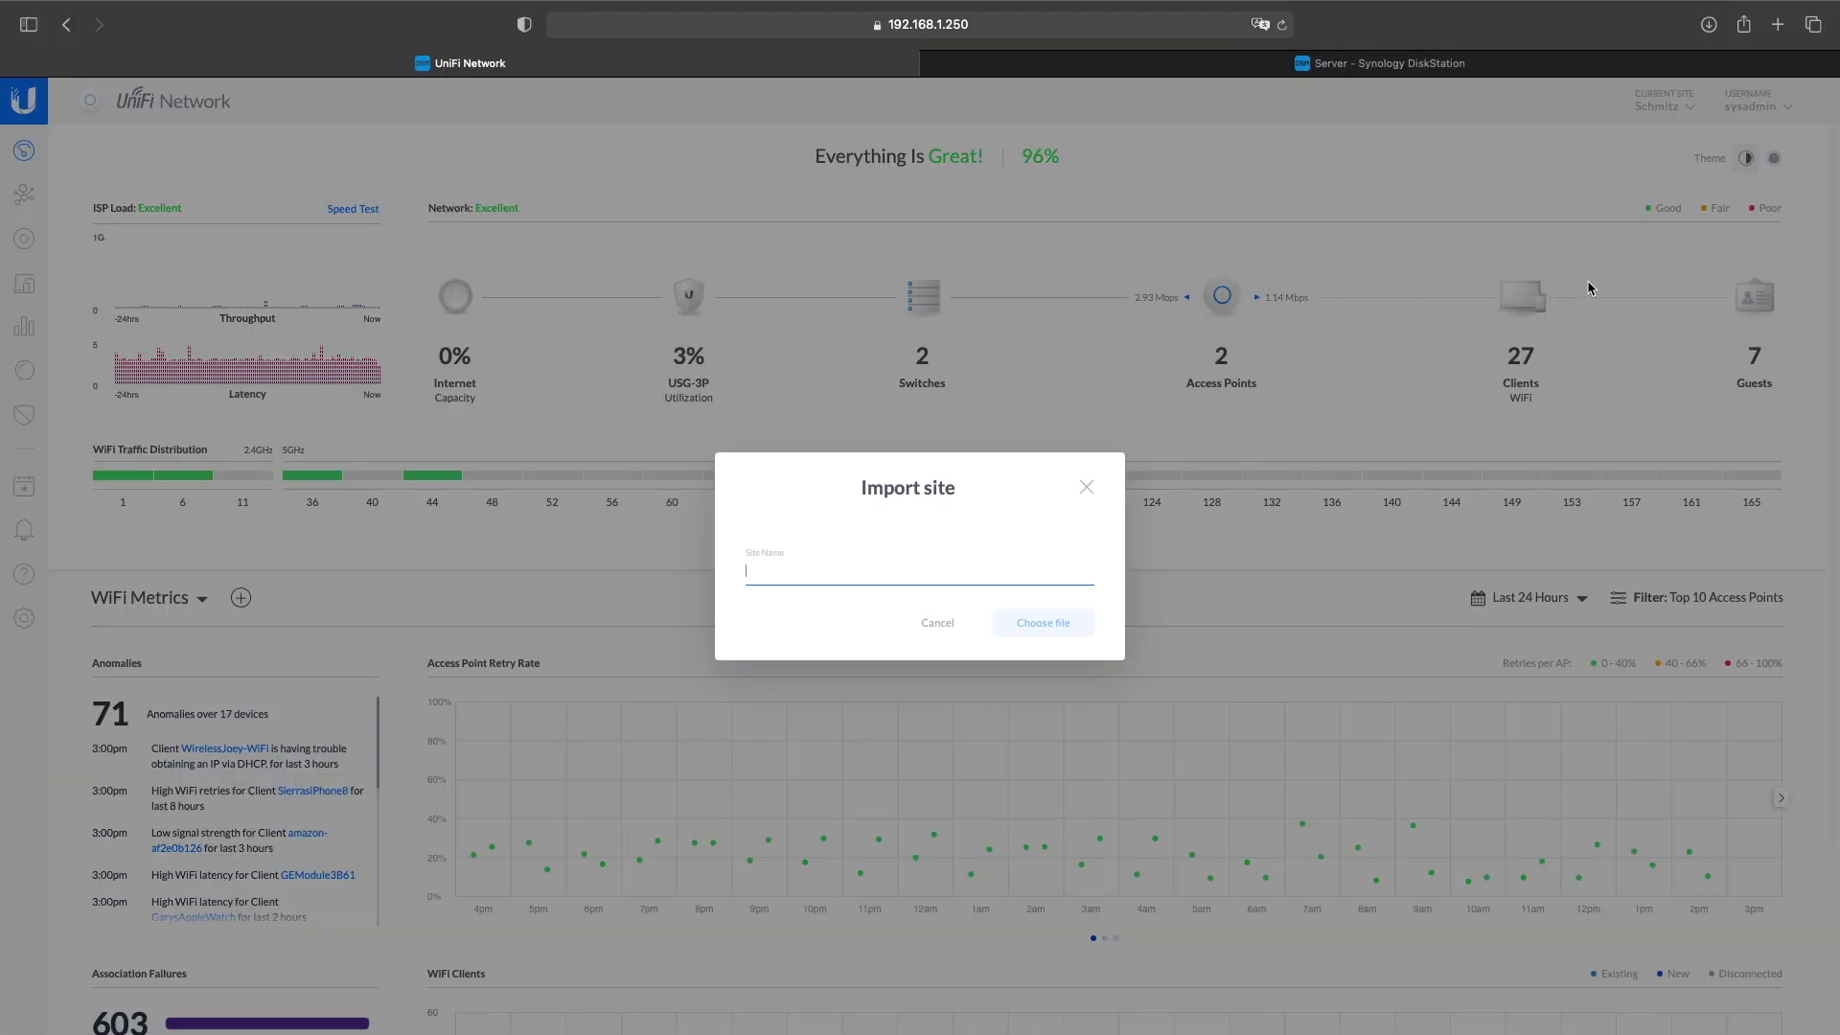
{"action": "left_click", "coordinate": [1031, 624]}
{"action": "left_click", "coordinate": [968, 561]}
{"action": "type", "text": "test"}
{"action": "left_click", "coordinate": [1047, 625]}
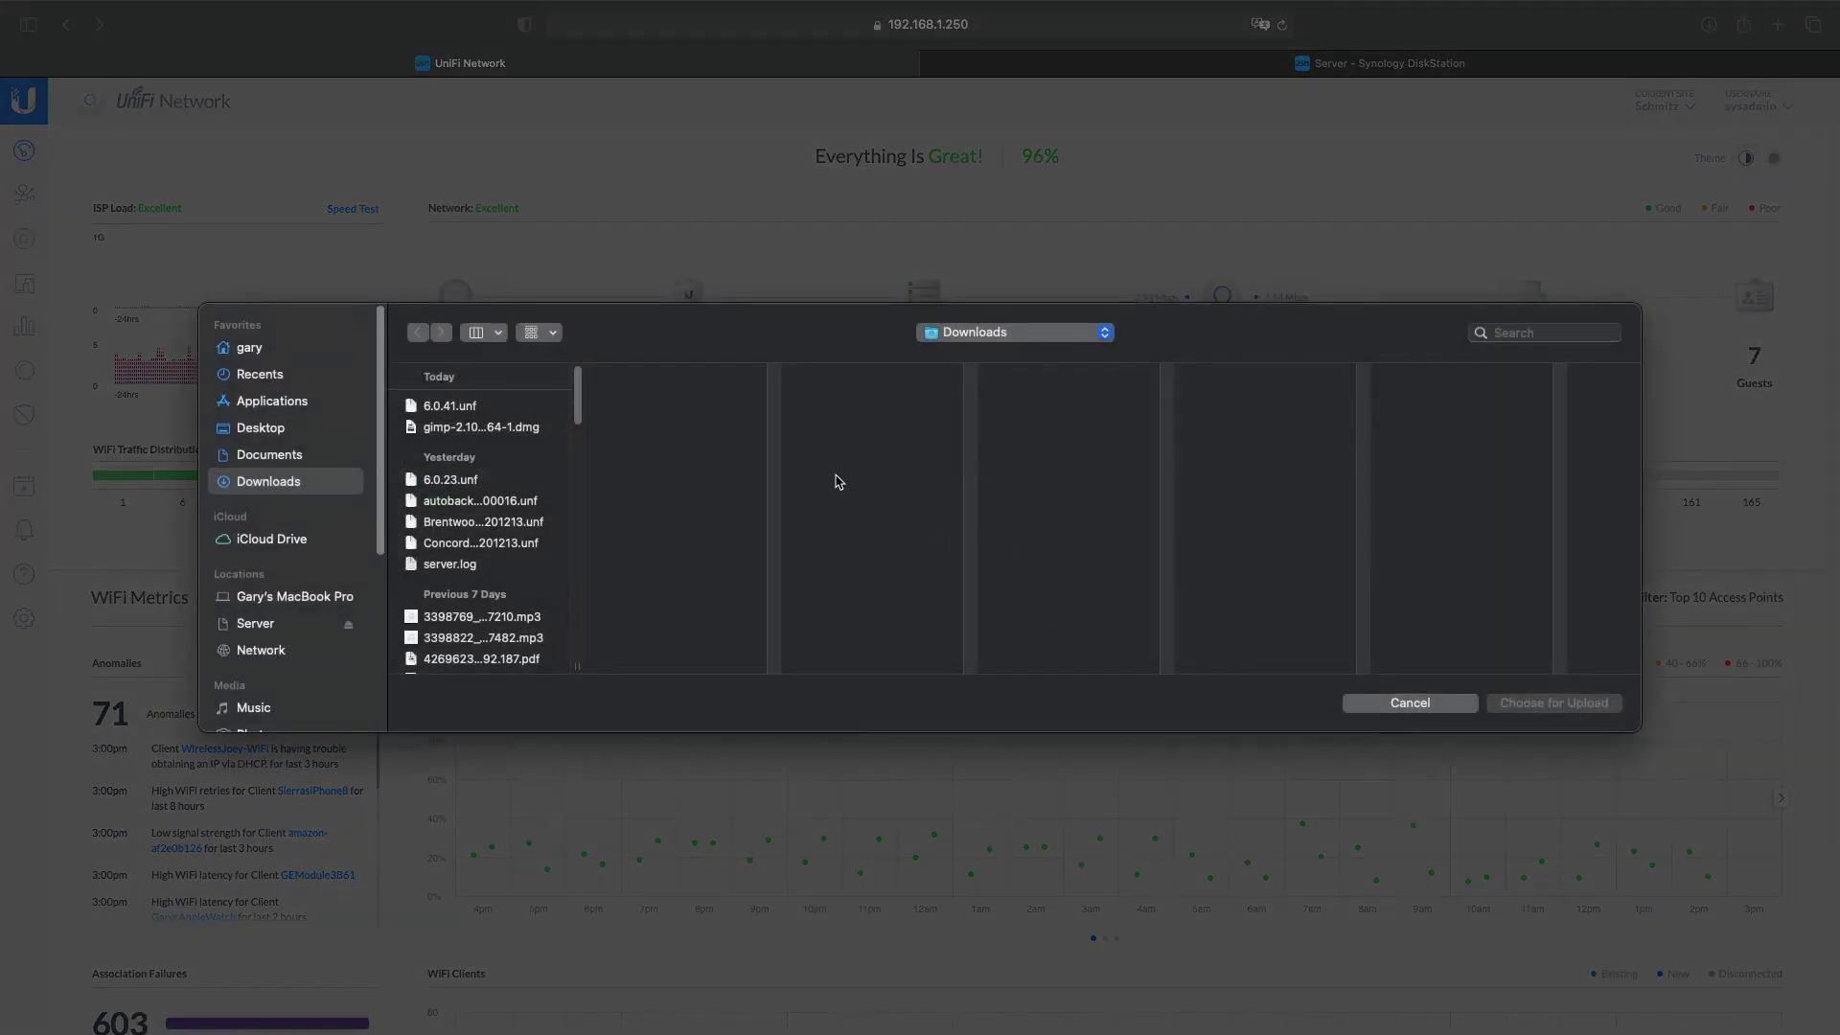
{"action": "left_click", "coordinate": [509, 408]}
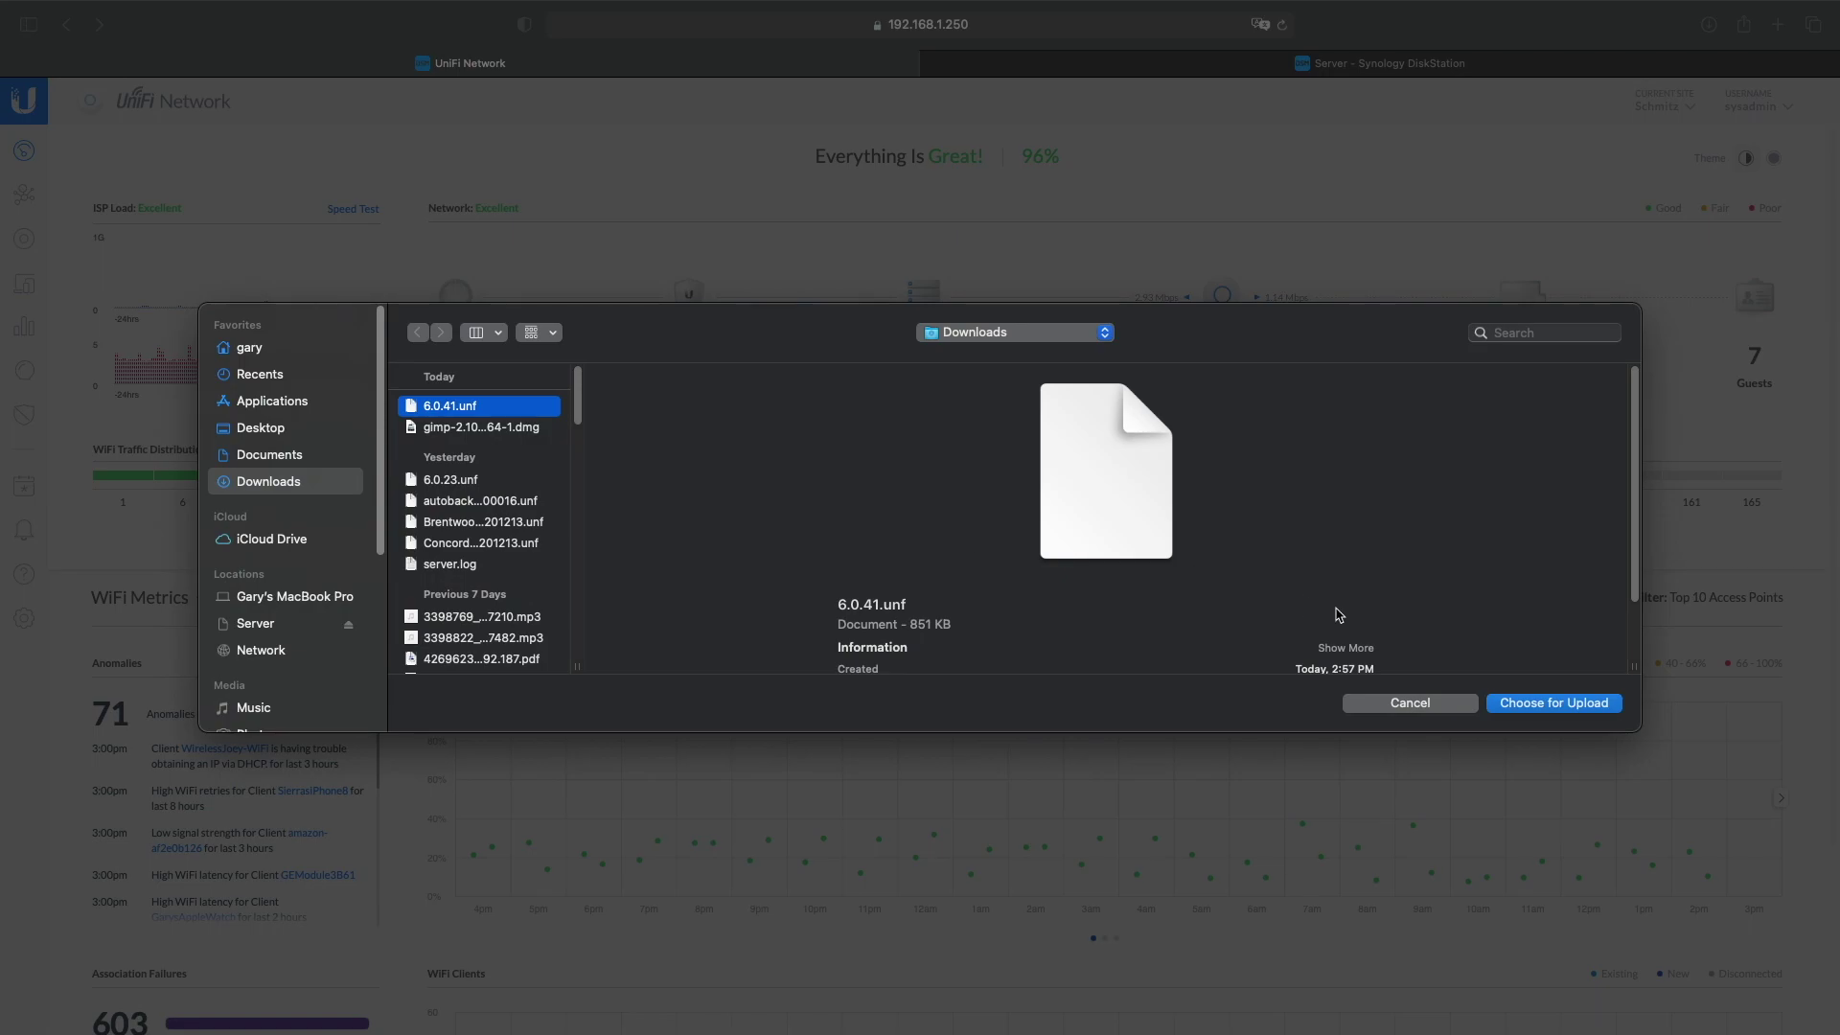
{"action": "left_click", "coordinate": [1409, 704]}
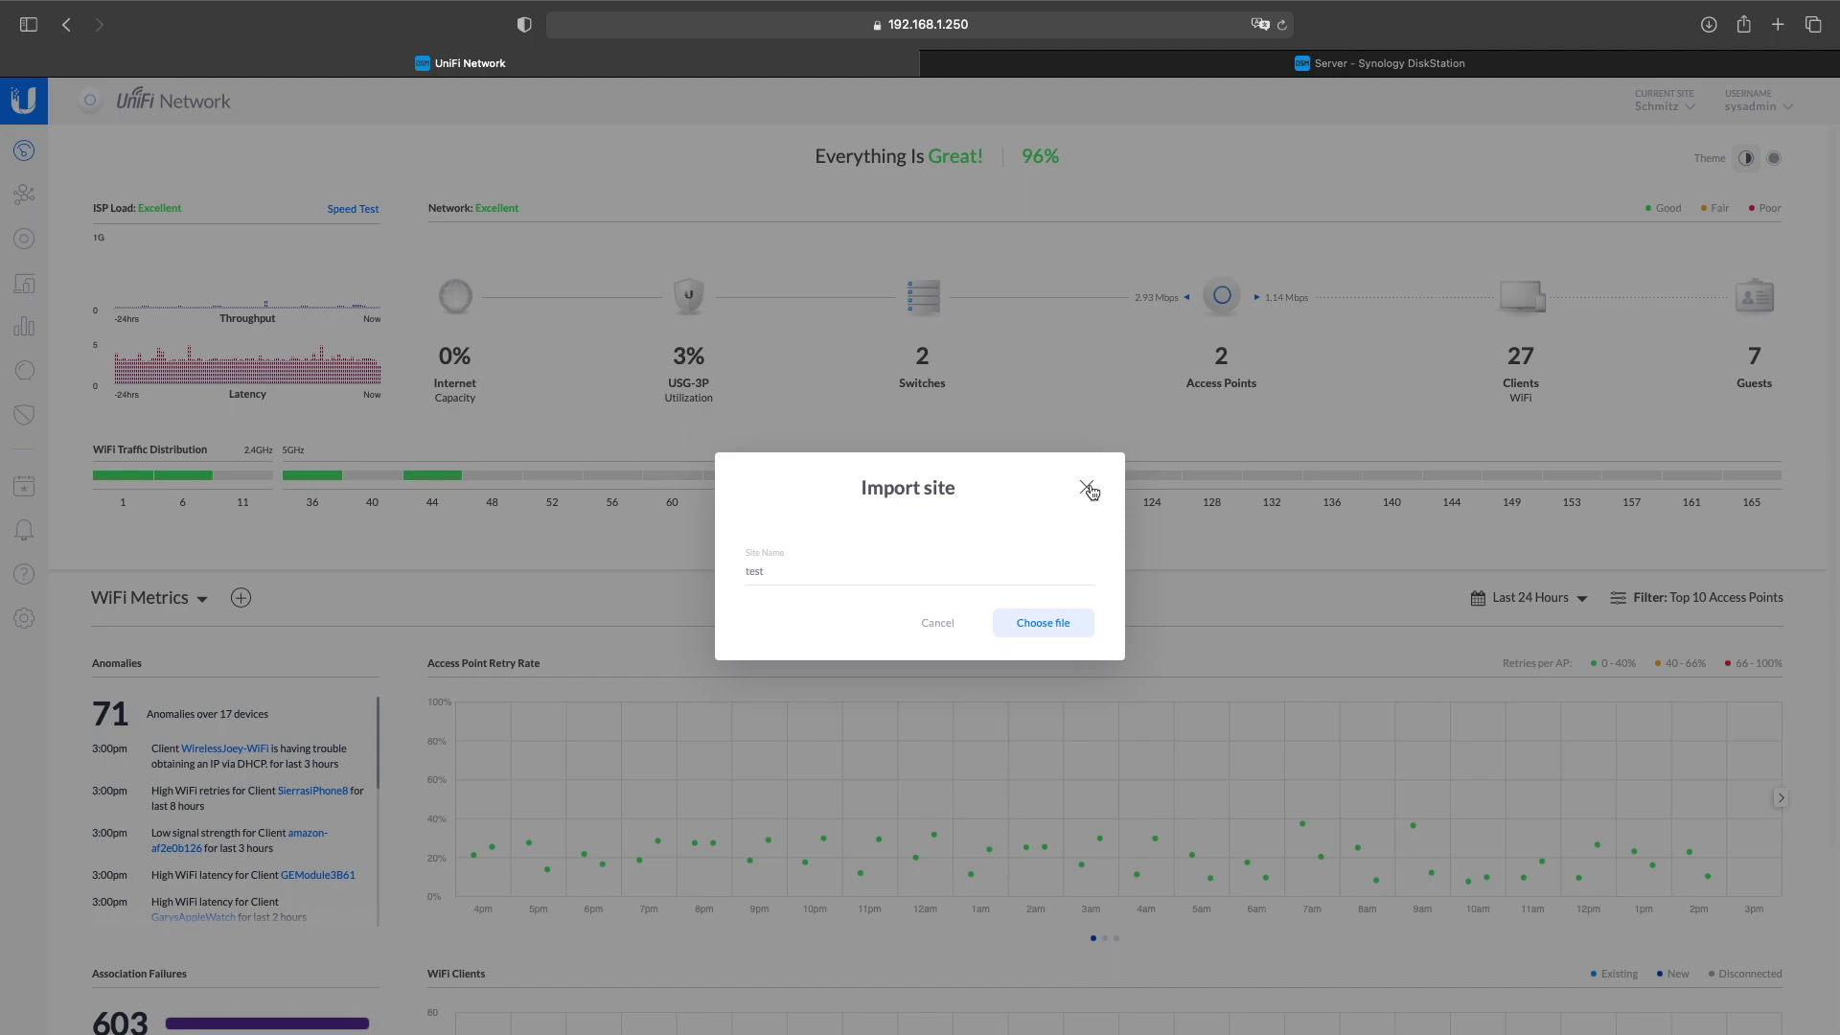
- Close the Import site dialog and dismiss the Migrate site prompt
{"action": "left_click", "coordinate": [1088, 490]}
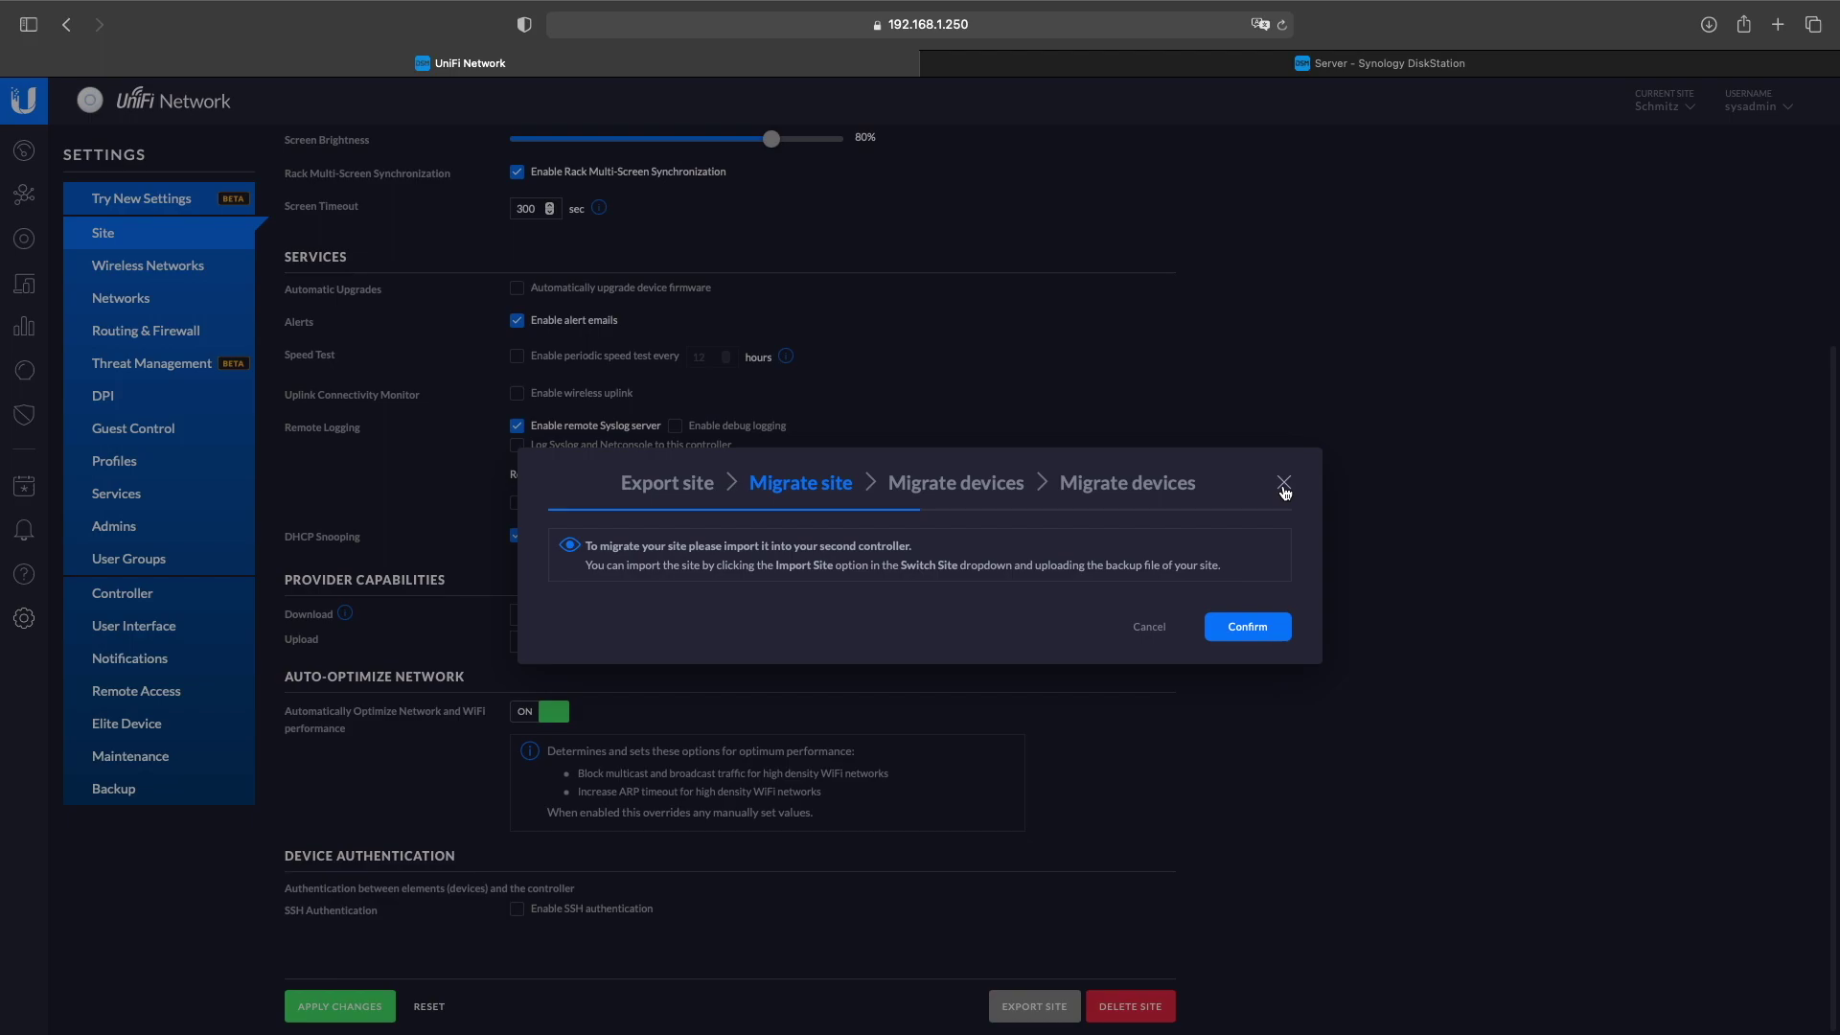
{"action": "left_click", "coordinate": [1284, 484]}
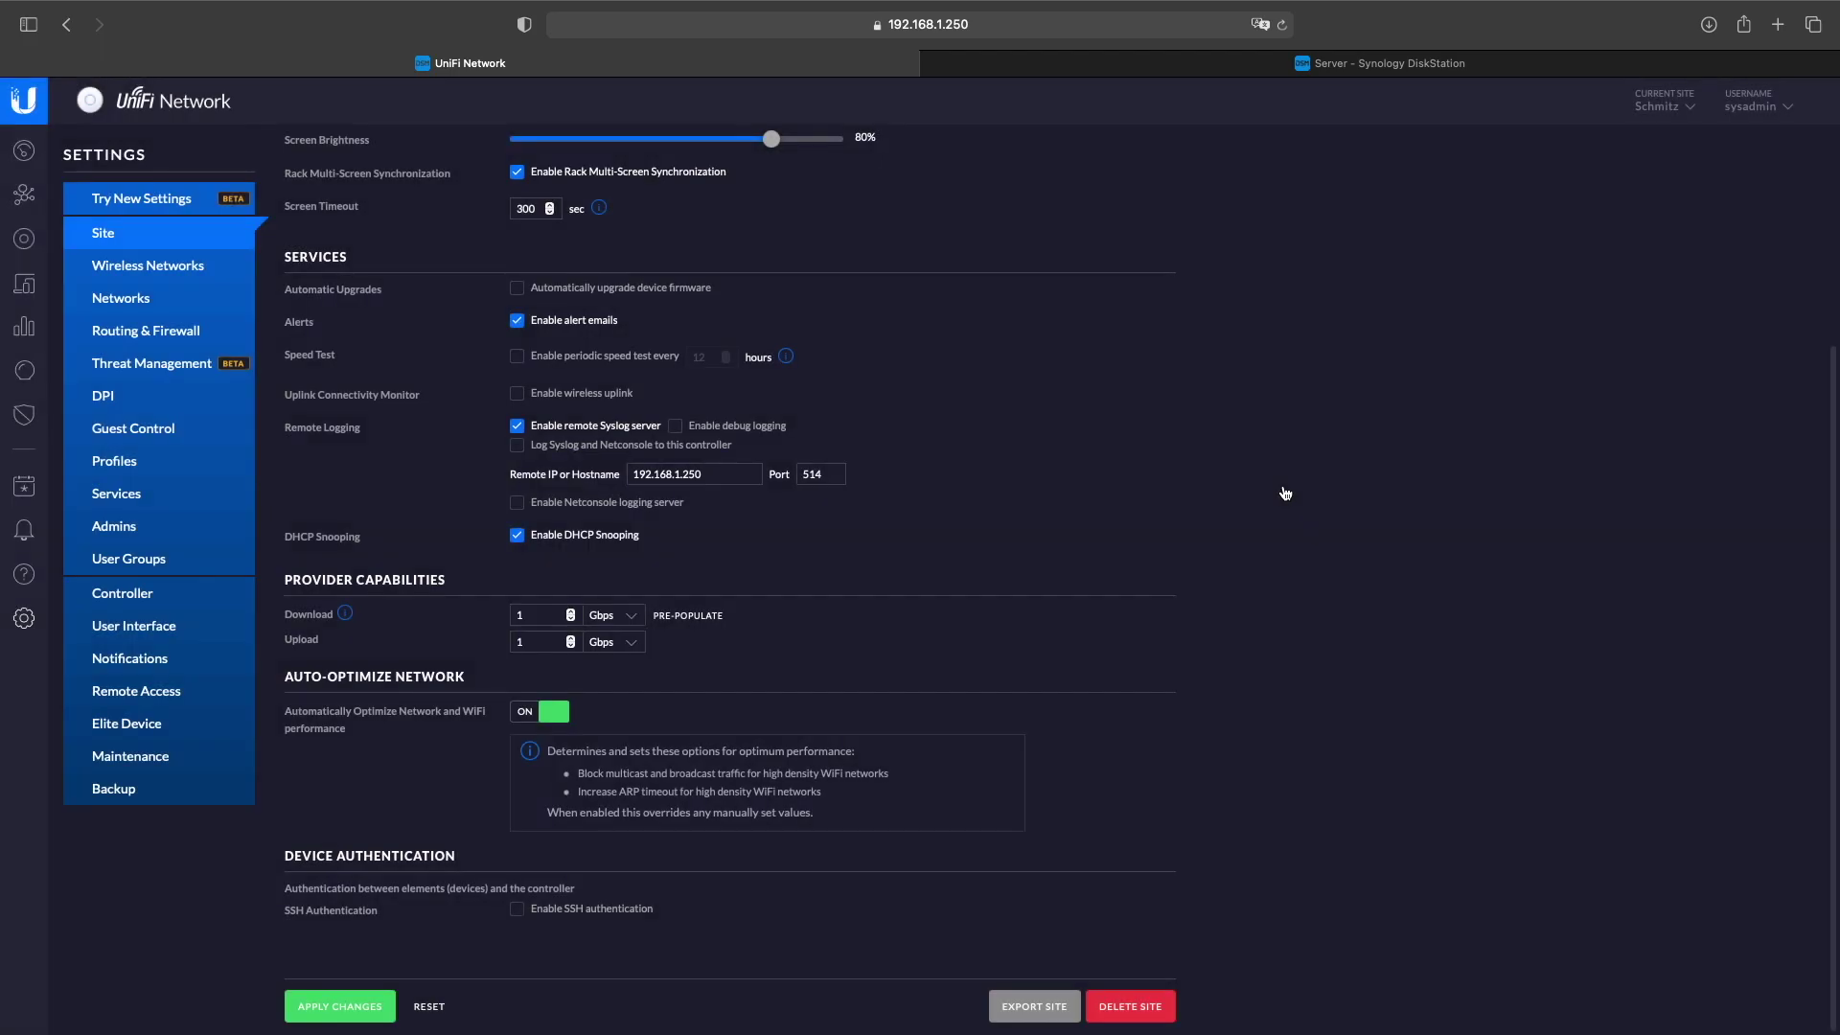